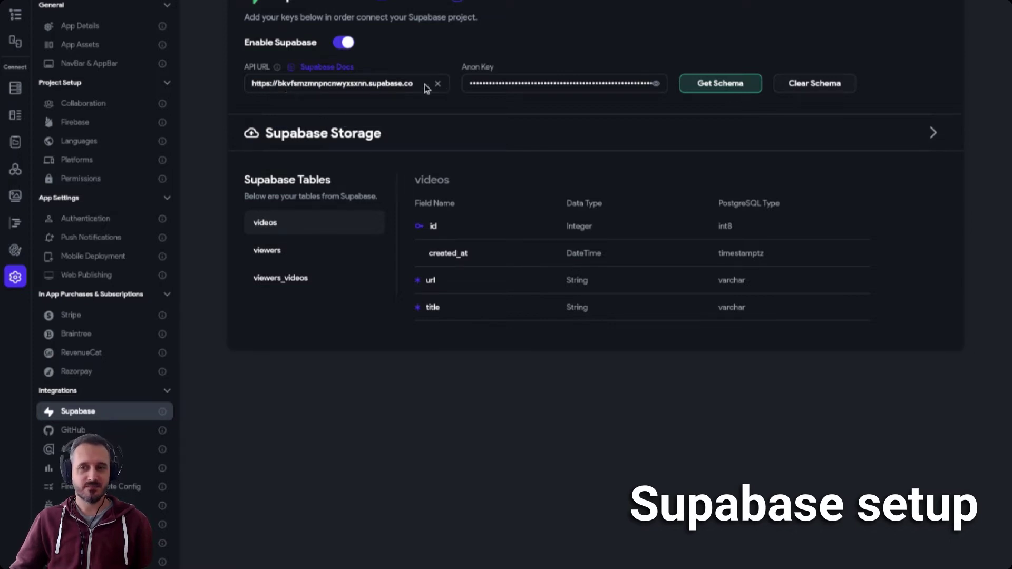
Import the Supabase table schema into the FlutterFlow project, agreeing to overwrite the existing schema.
{"action": "left_click", "coordinate": [742, 86]}
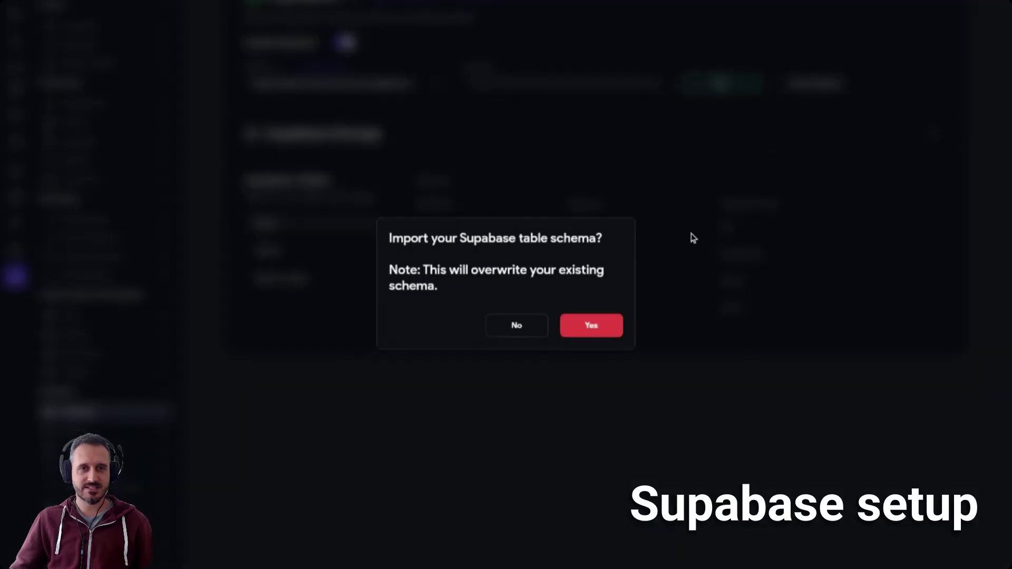
{"action": "left_click", "coordinate": [611, 321]}
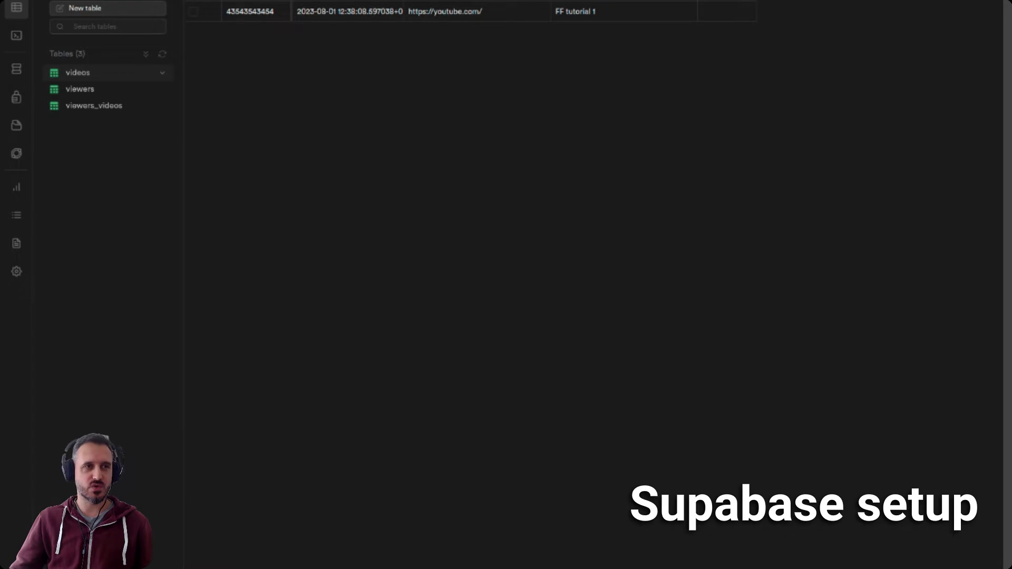
Switch to the Supabase table editor and open the viewers table's definition for editing.
{"action": "left_click", "coordinate": [16, 10]}
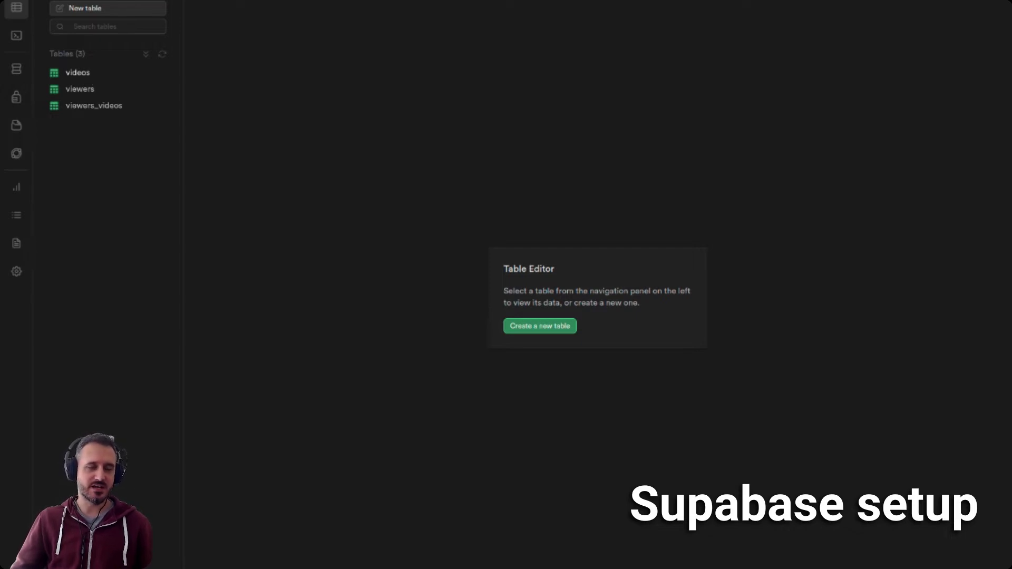
{"action": "left_click", "coordinate": [92, 92]}
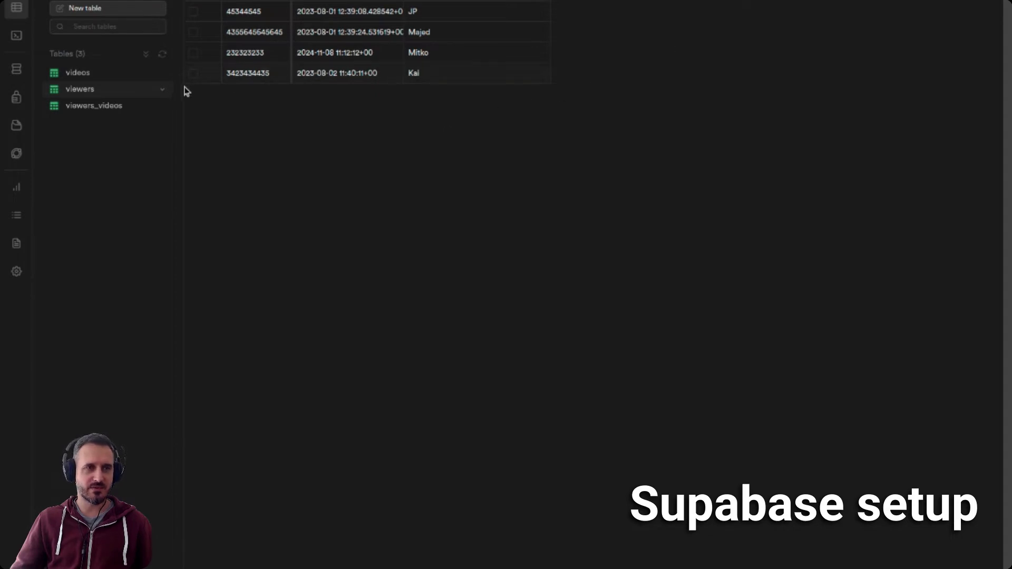
{"action": "left_click", "coordinate": [163, 91]}
{"action": "left_click", "coordinate": [181, 111]}
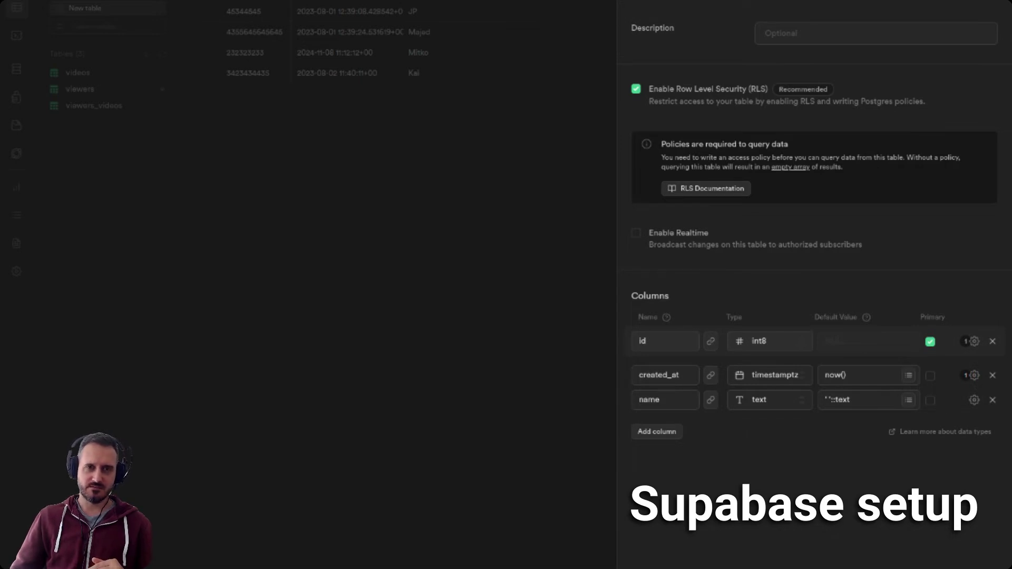
{"action": "left_click", "coordinate": [817, 32]}
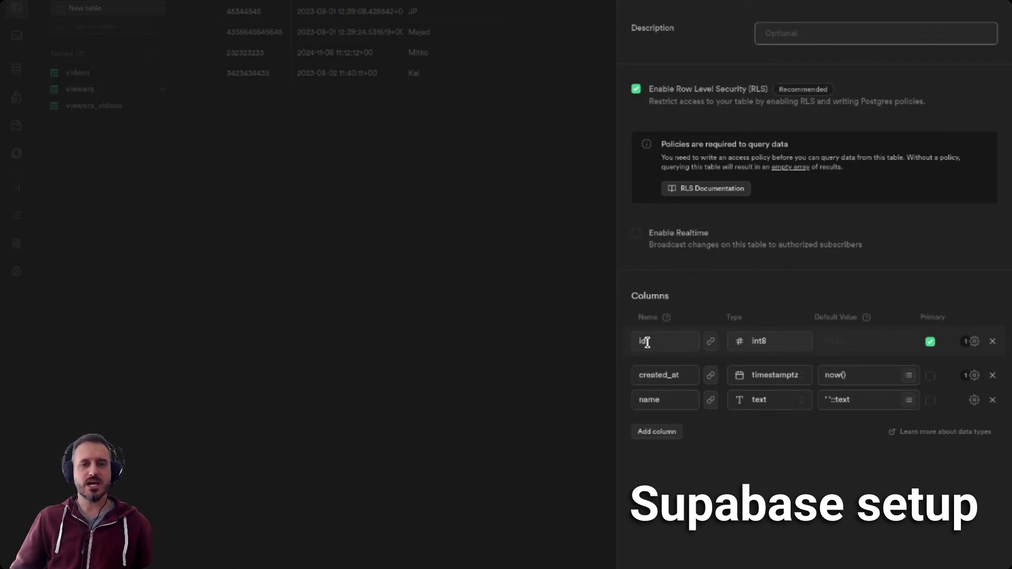
Check the id column's data type choices and extra options, then close the viewers table definition without changes.
{"action": "left_click", "coordinate": [778, 349]}
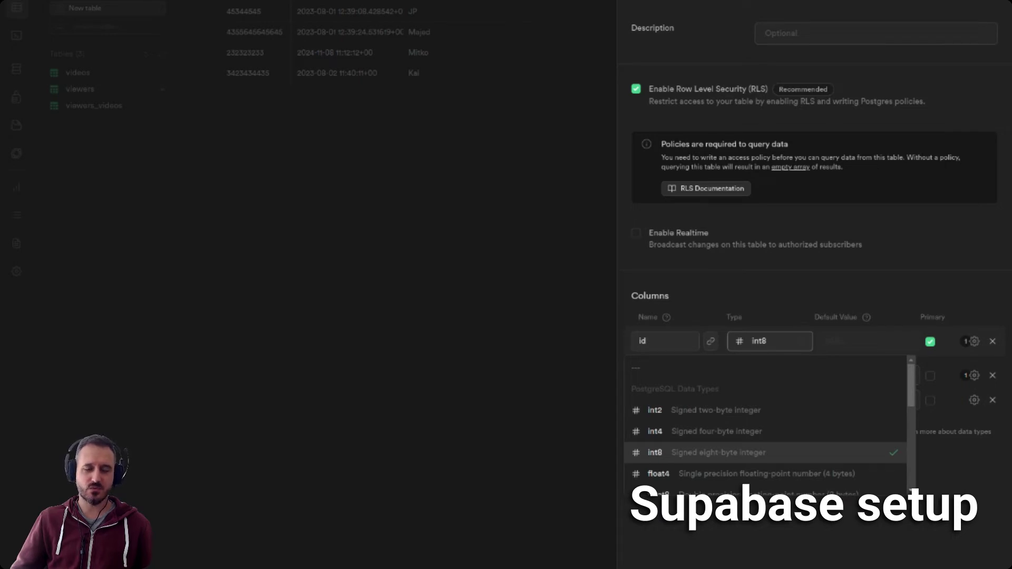
{"action": "left_click", "coordinate": [787, 303]}
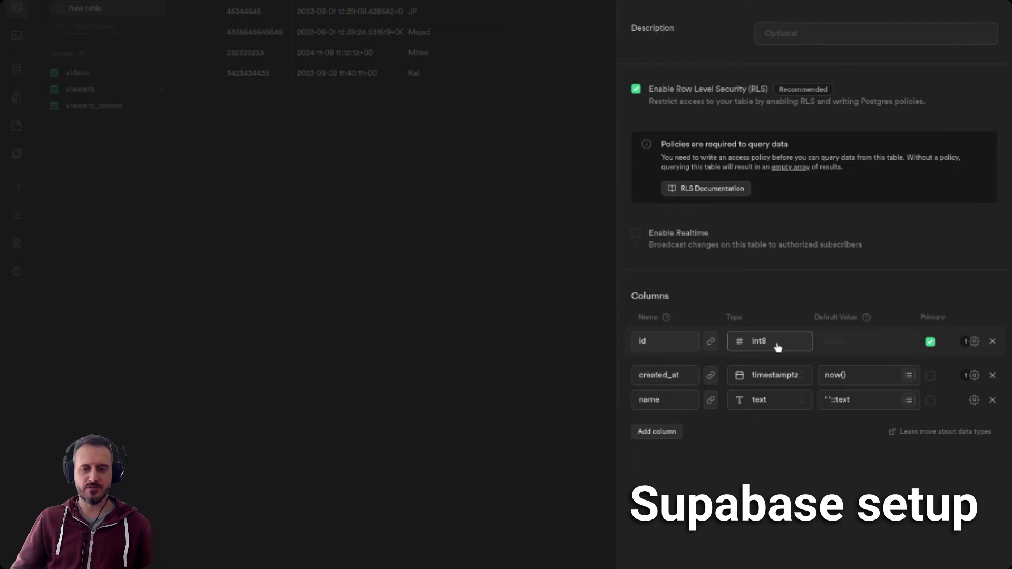
{"action": "left_click", "coordinate": [972, 341]}
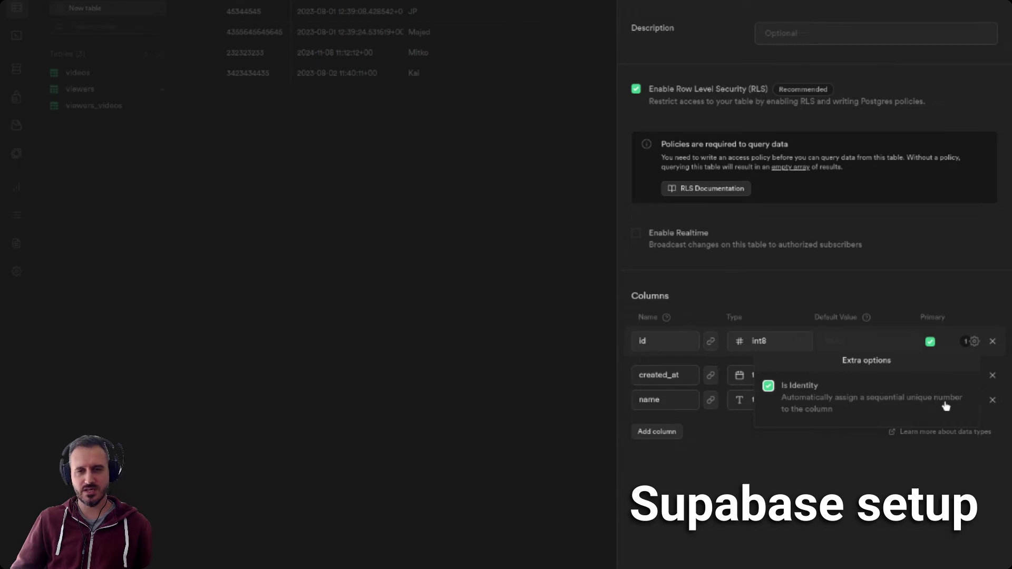
{"action": "left_click", "coordinate": [852, 293]}
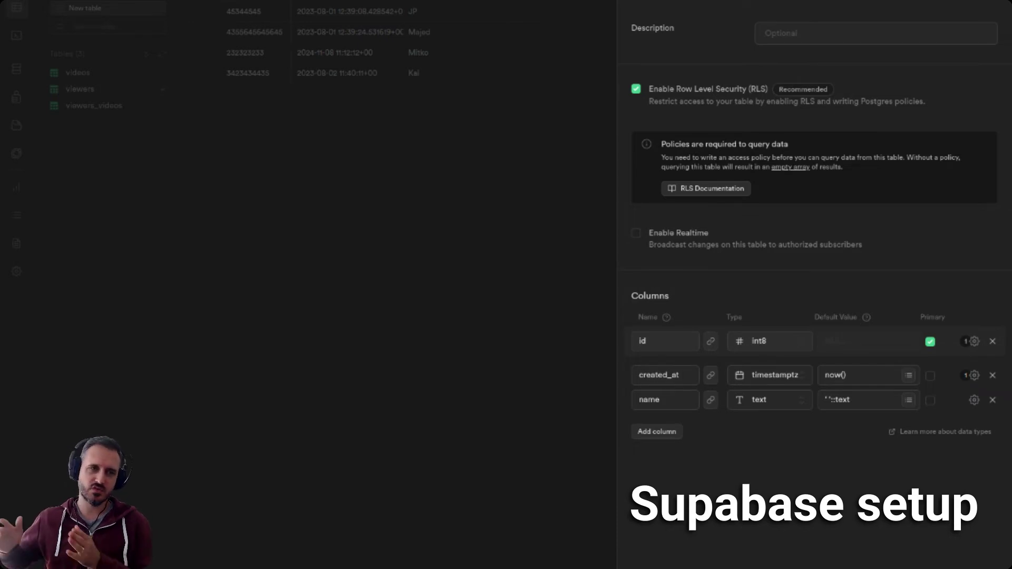
{"action": "left_click", "coordinate": [406, 300]}
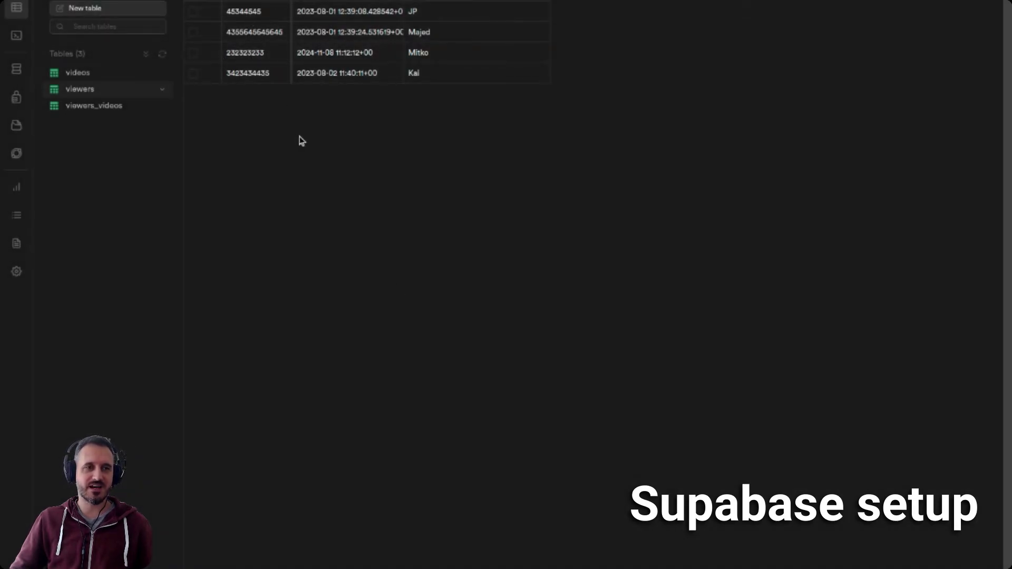
Reopen the viewers table's definition and inspect the created_at column's extra options and default value.
{"action": "left_click", "coordinate": [247, 14]}
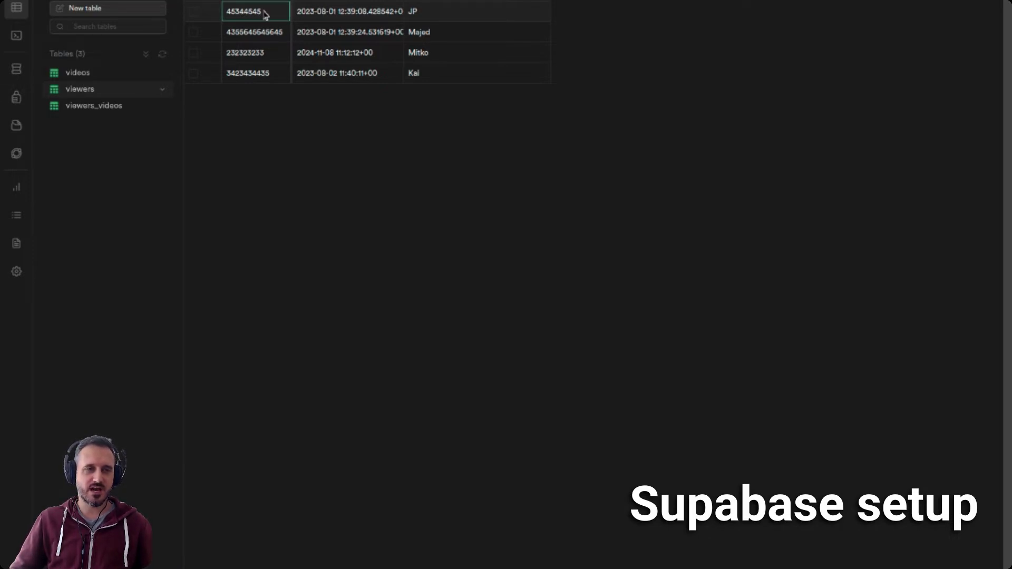
{"action": "left_click", "coordinate": [162, 90]}
{"action": "left_click", "coordinate": [184, 116]}
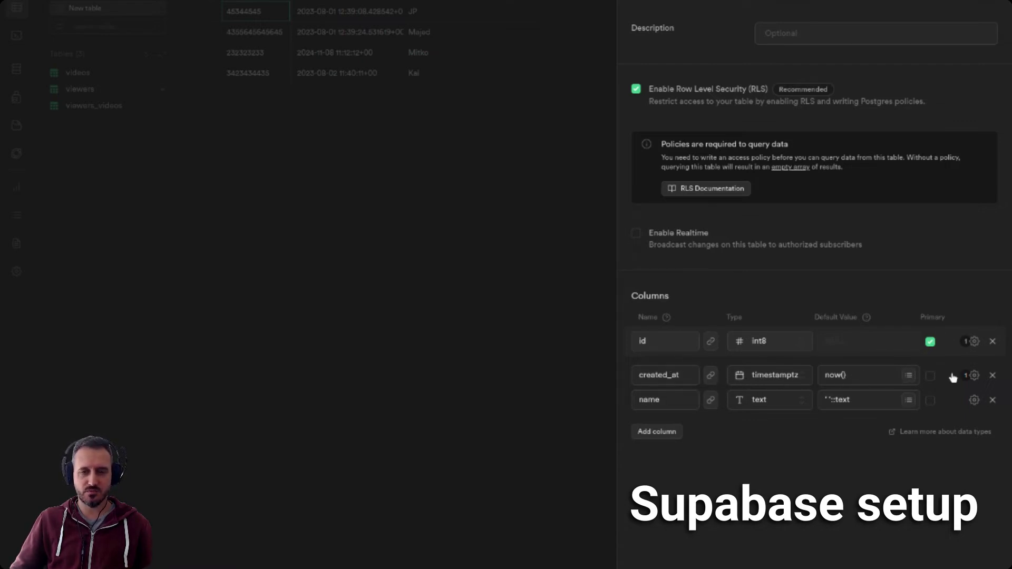
{"action": "left_click", "coordinate": [974, 376]}
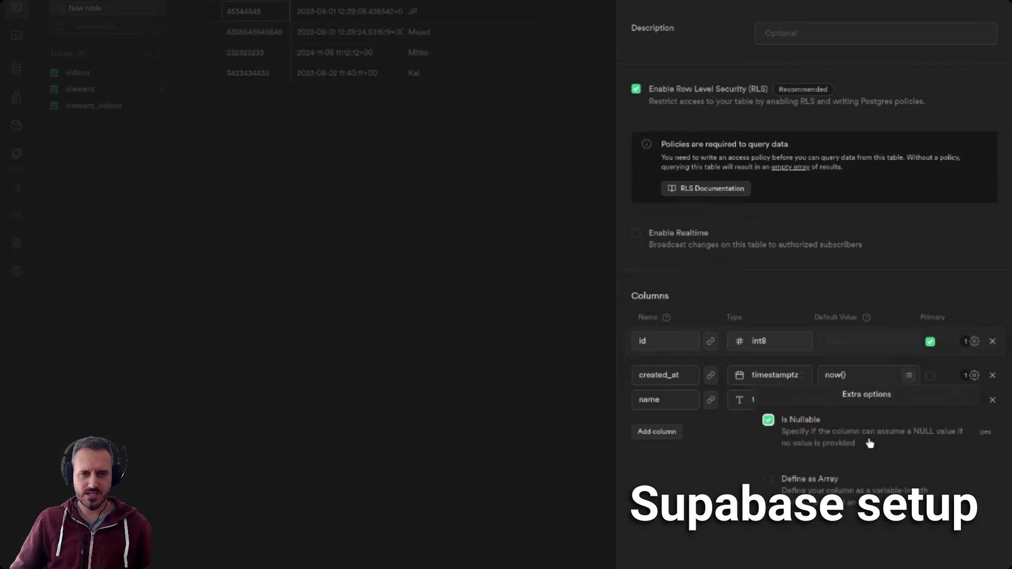
{"action": "left_click", "coordinate": [737, 468]}
{"action": "left_click_drag", "start_coordinate": [859, 374], "coordinate": [827, 375]}
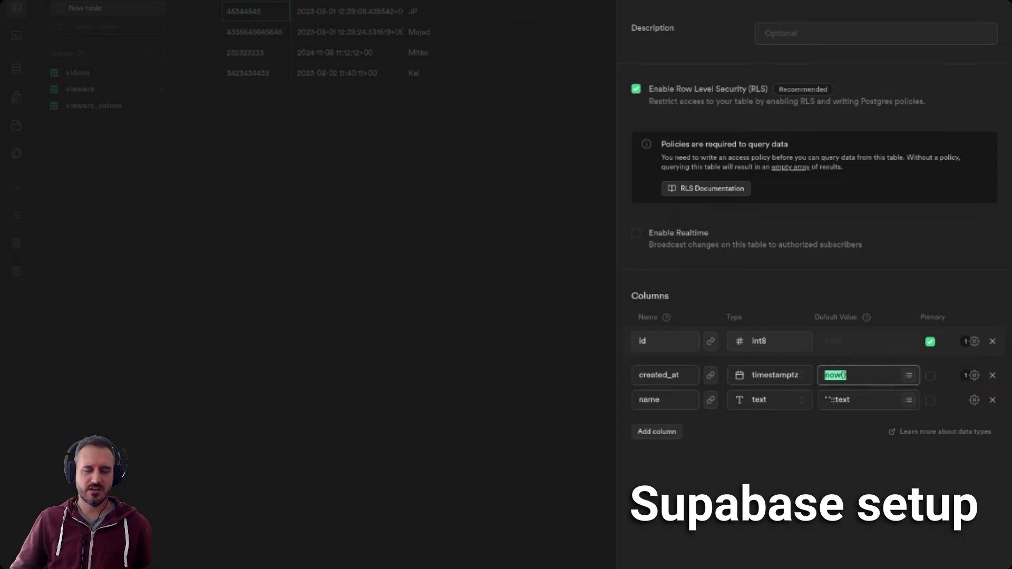
{"action": "left_click", "coordinate": [863, 378]}
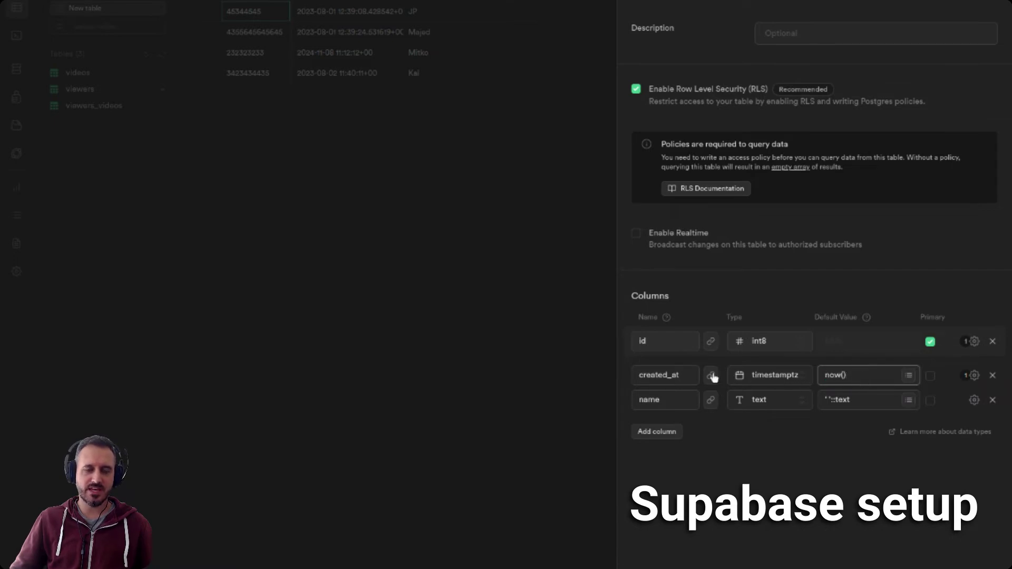
{"action": "left_click_drag", "start_coordinate": [849, 375], "coordinate": [824, 375]}
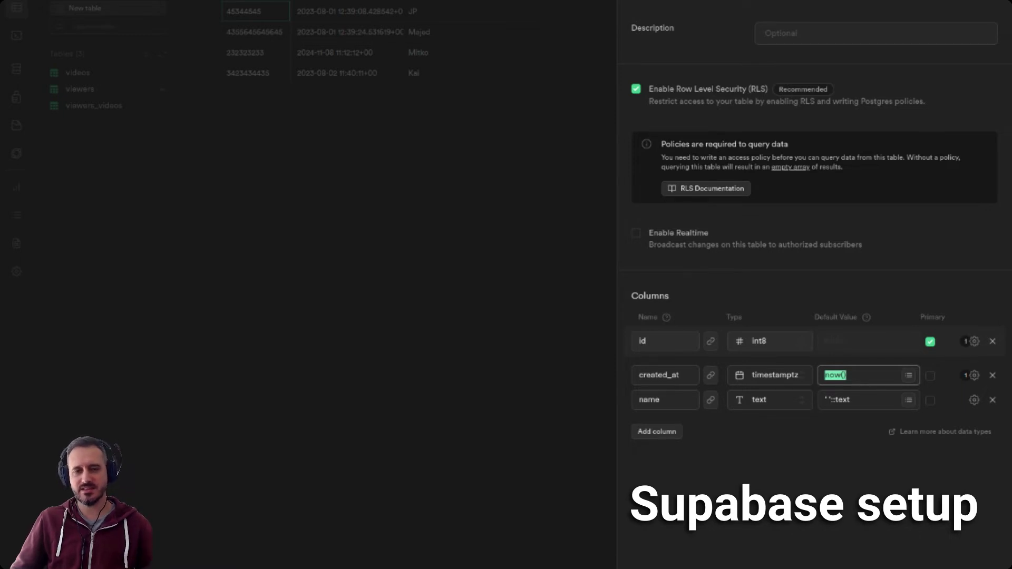
{"action": "left_click_drag", "start_coordinate": [863, 375], "coordinate": [825, 375]}
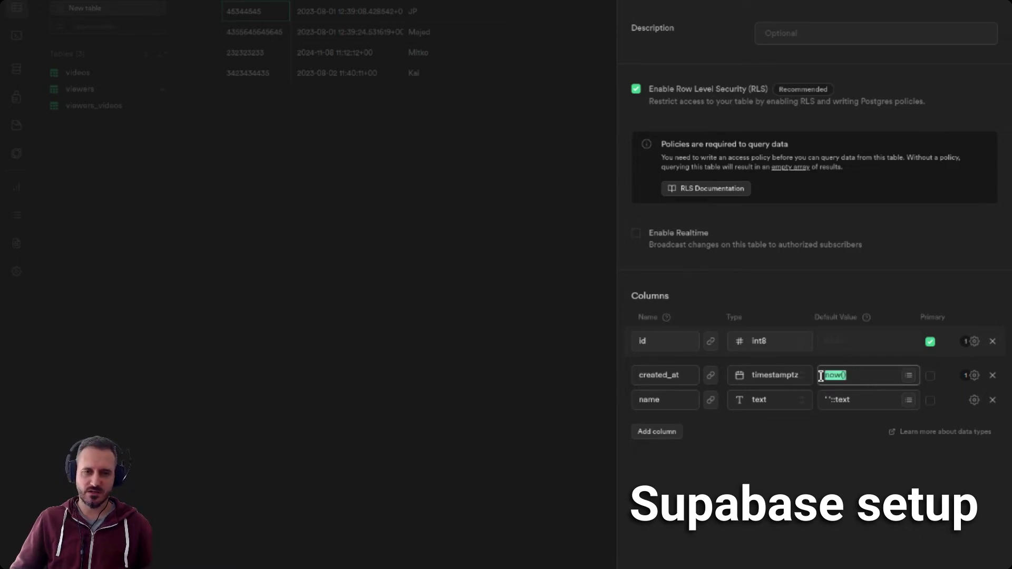
{"action": "left_click", "coordinate": [862, 374]}
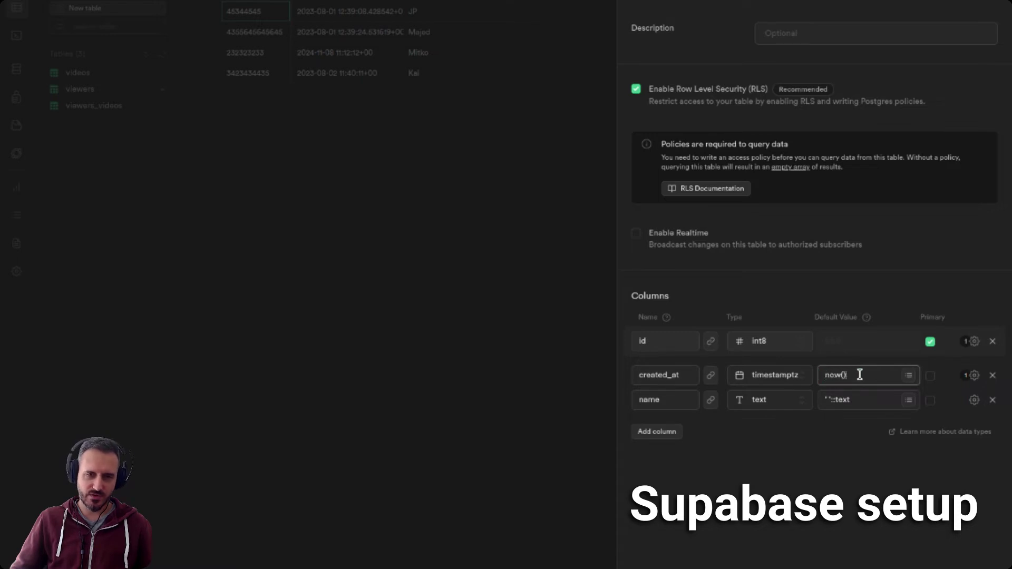
Inspect the name column's name, default value and extra options in the viewers table.
{"action": "left_click", "coordinate": [676, 399]}
{"action": "double_click", "coordinate": [652, 400]}
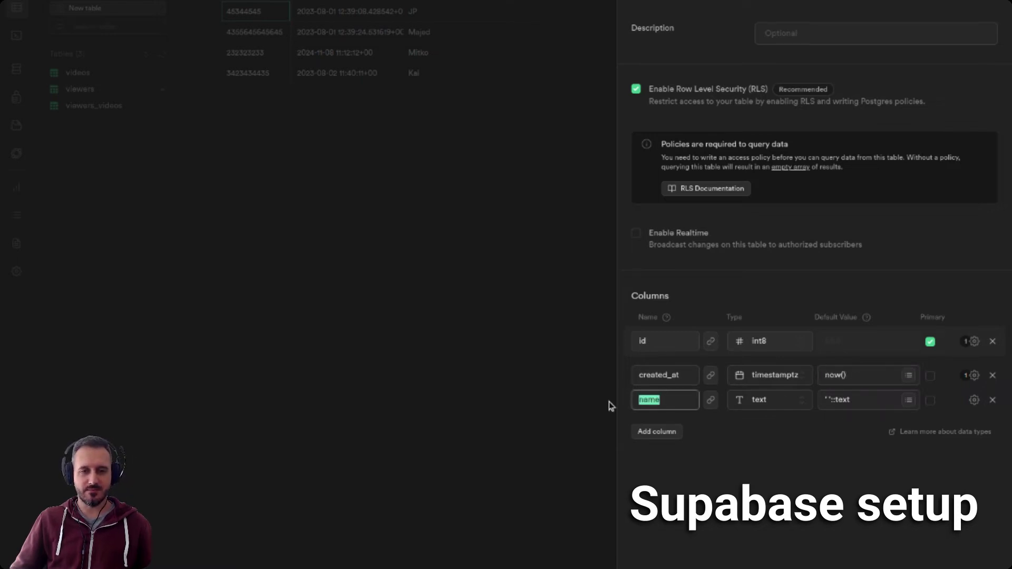
{"action": "left_click", "coordinate": [671, 399]}
{"action": "left_click_drag", "start_coordinate": [671, 399], "coordinate": [631, 401]}
{"action": "left_click", "coordinate": [876, 398]}
{"action": "triple_click", "coordinate": [840, 398]}
{"action": "left_click", "coordinate": [870, 401]}
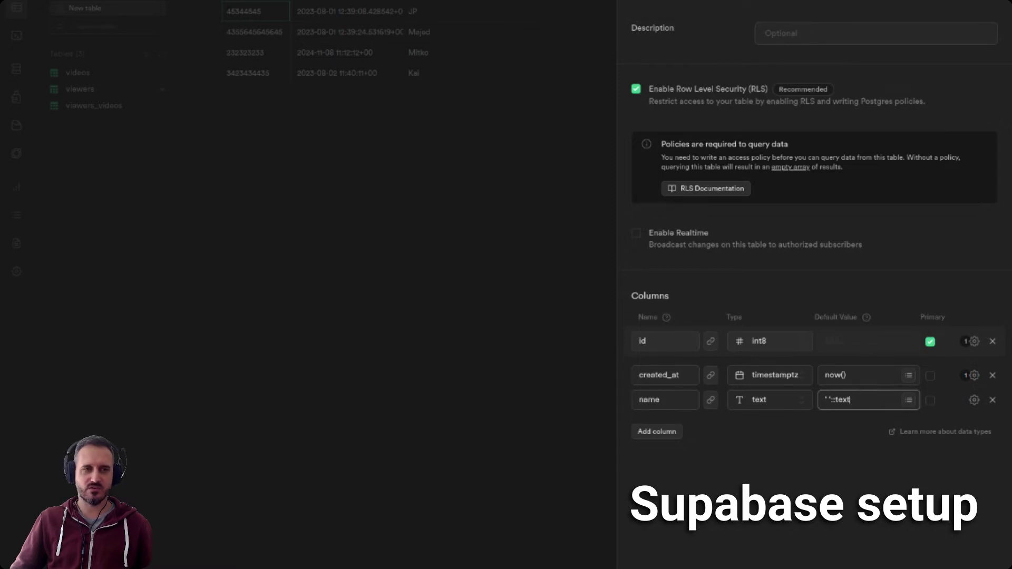
{"action": "left_click", "coordinate": [974, 400]}
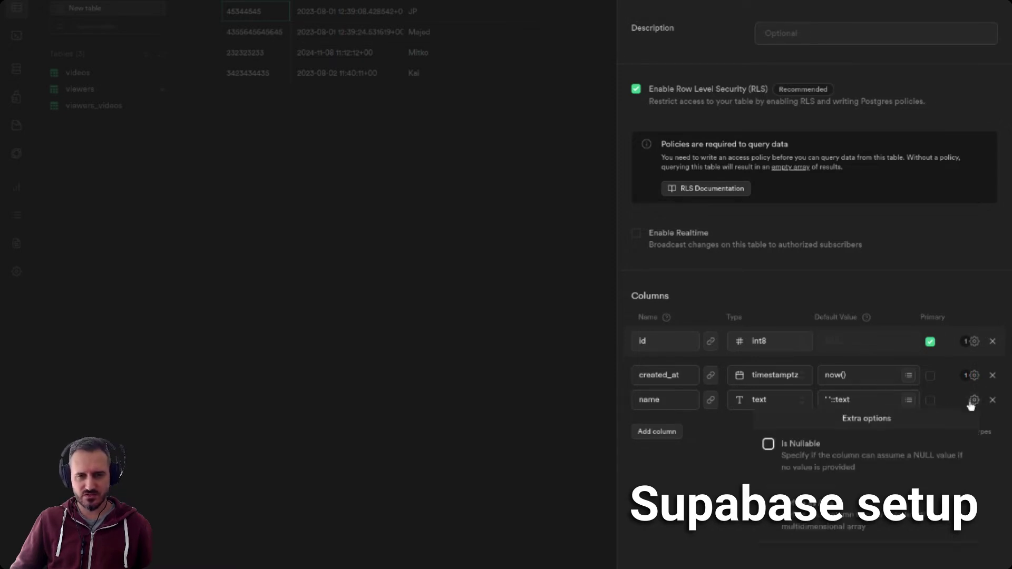
{"action": "left_click", "coordinate": [689, 470]}
Review the name column's default text expression and close the viewers table definition without changes.
{"action": "left_click", "coordinate": [829, 399]}
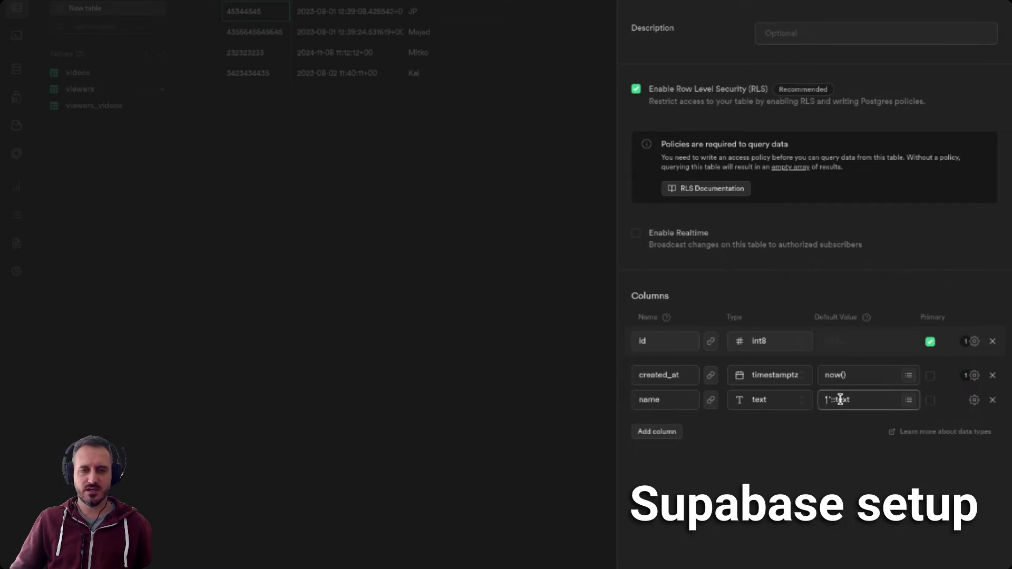
{"action": "left_click_drag", "start_coordinate": [849, 399], "coordinate": [819, 400]}
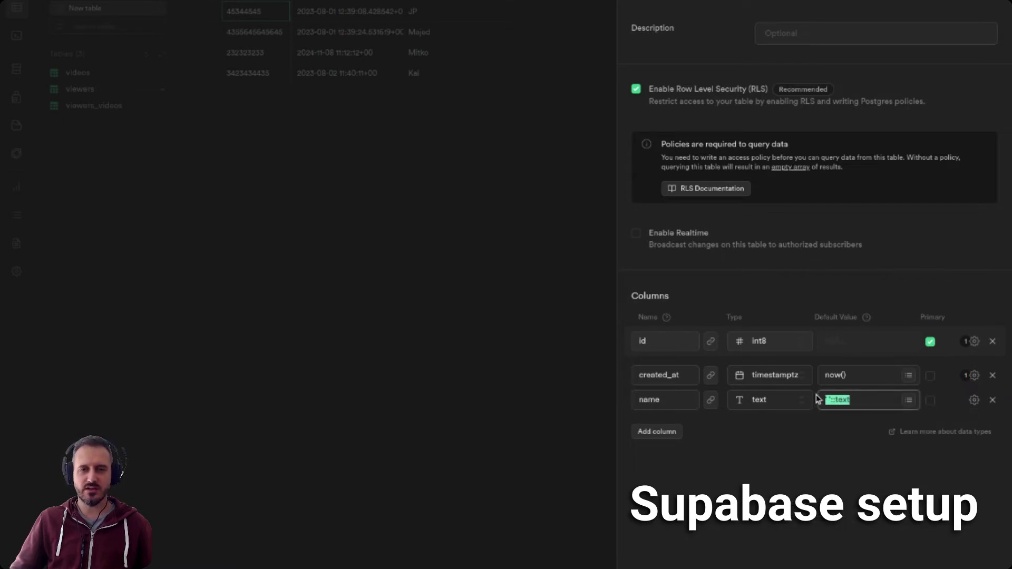
{"action": "left_click", "coordinate": [966, 401]}
{"action": "left_click_drag", "start_coordinate": [858, 400], "coordinate": [814, 403]}
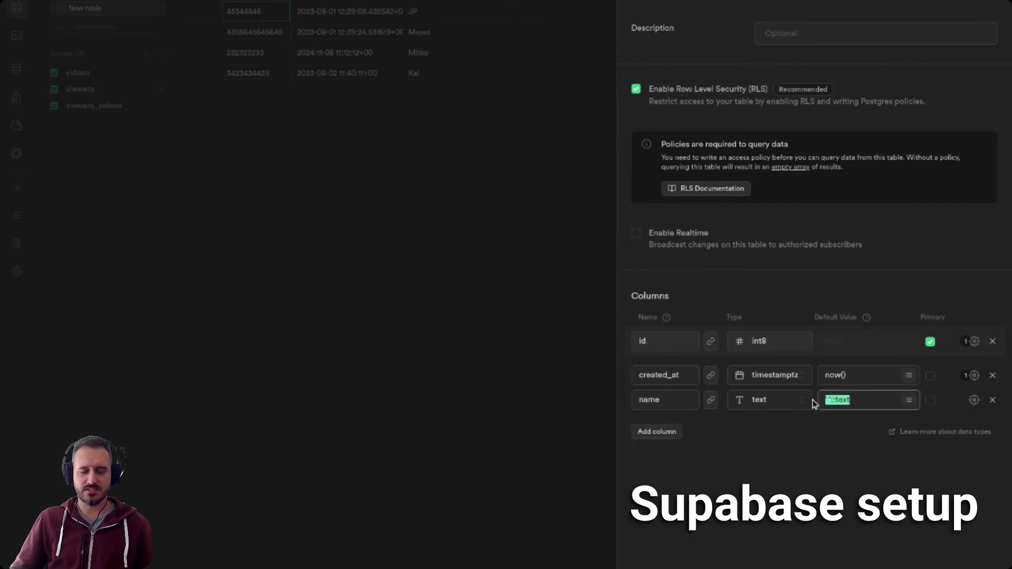
{"action": "left_click", "coordinate": [855, 404]}
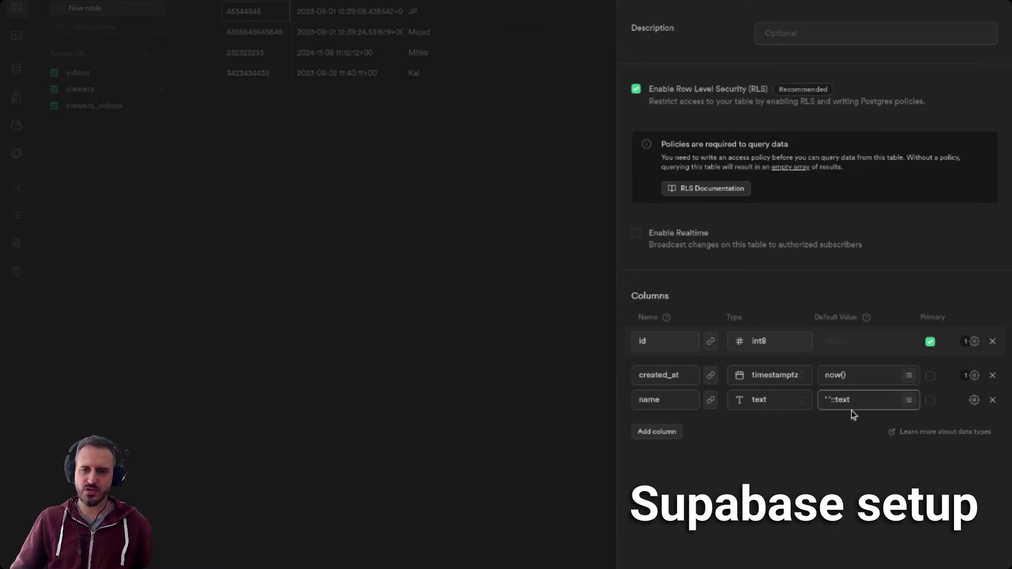
{"action": "left_click_drag", "start_coordinate": [859, 400], "coordinate": [821, 401]}
{"action": "left_click", "coordinate": [860, 401]}
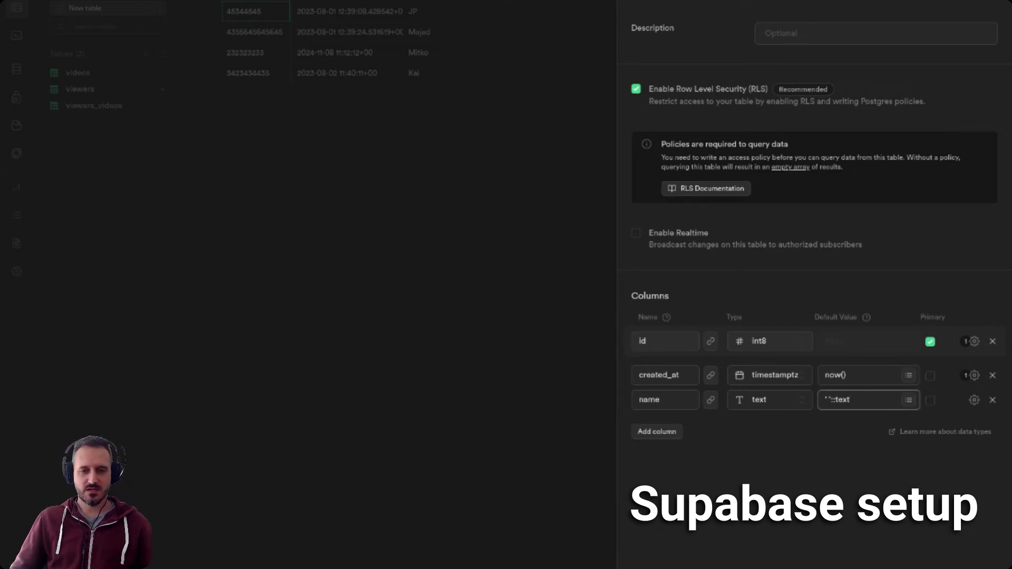
{"action": "left_click", "coordinate": [435, 343]}
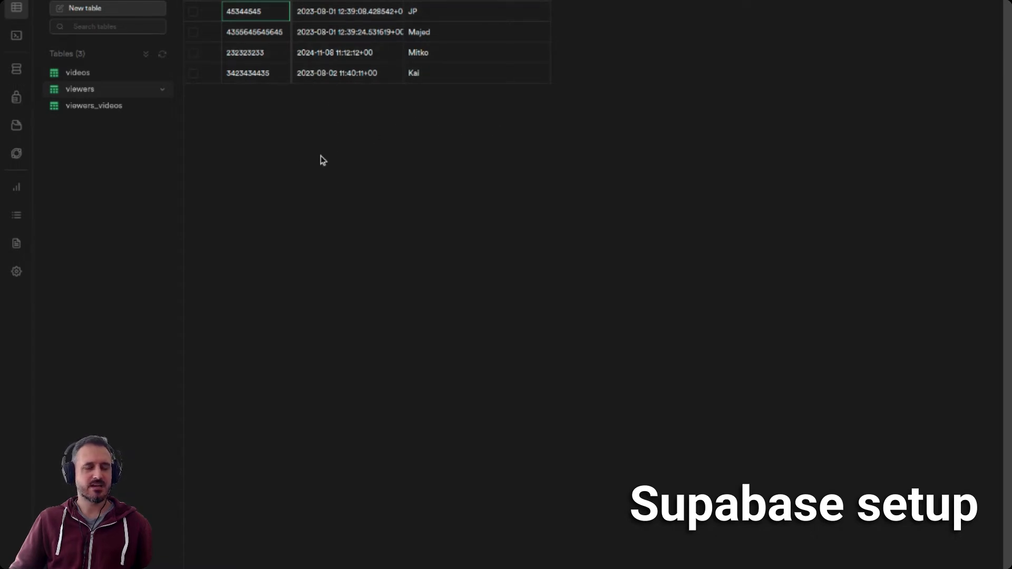
Open the videos table's definition and inspect the url column's name and extra options.
{"action": "left_click", "coordinate": [100, 79]}
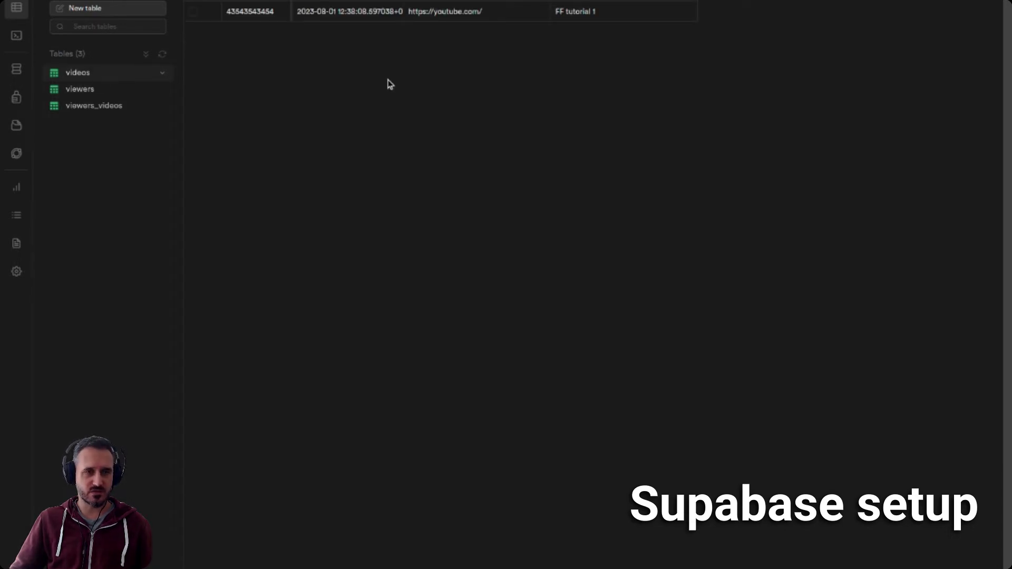
{"action": "left_click", "coordinate": [162, 73]}
{"action": "left_click", "coordinate": [721, 232]}
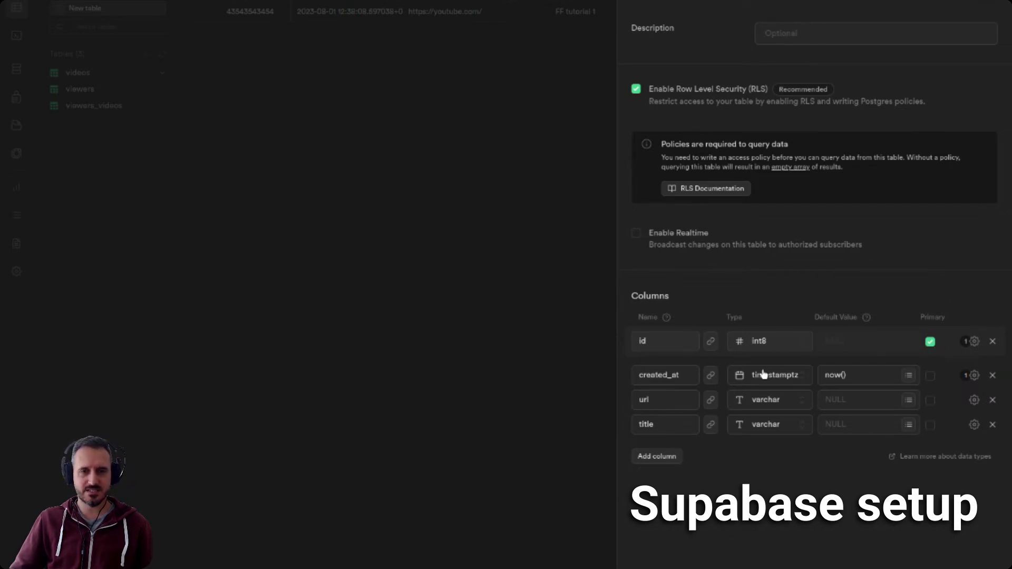
{"action": "left_click", "coordinate": [660, 400]}
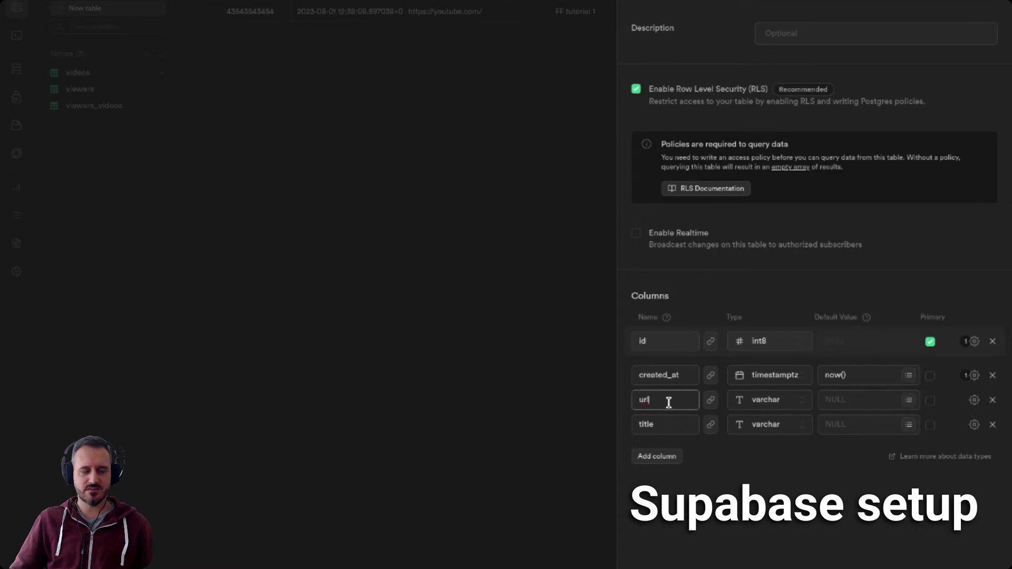
{"action": "left_click_drag", "start_coordinate": [658, 399], "coordinate": [625, 403]}
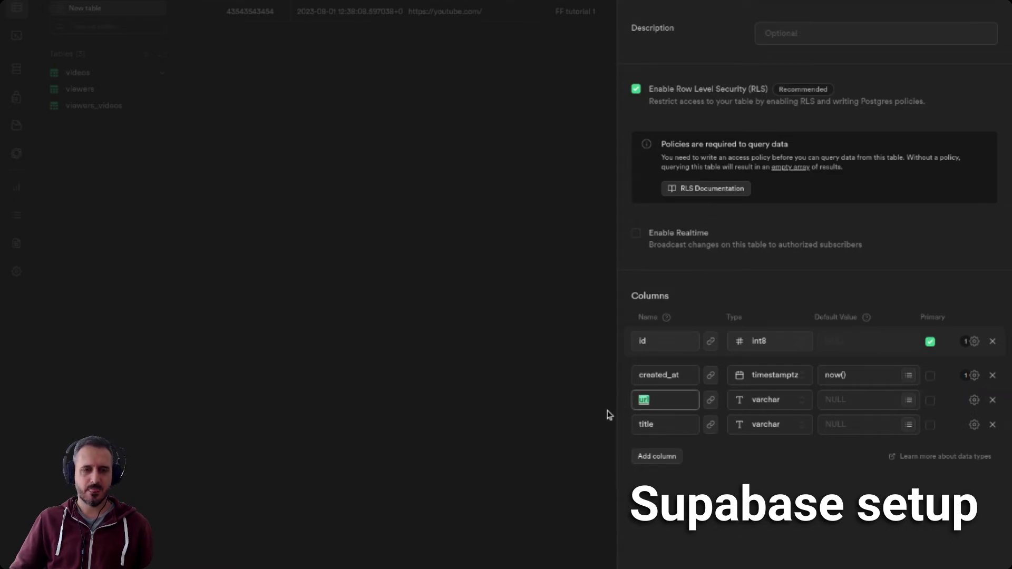
{"action": "left_click", "coordinate": [662, 401]}
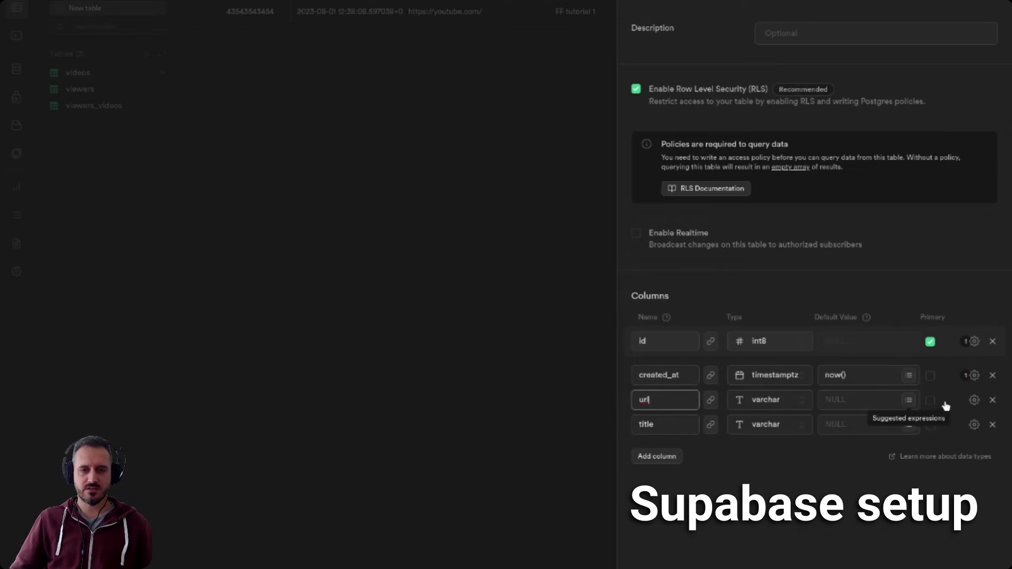
{"action": "left_click", "coordinate": [976, 403]}
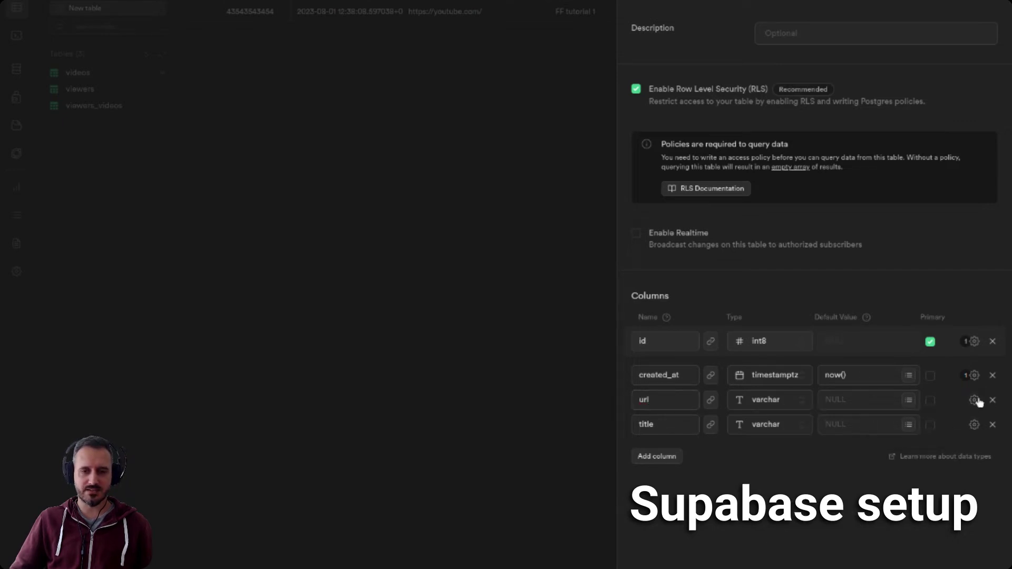
{"action": "left_click", "coordinate": [974, 401]}
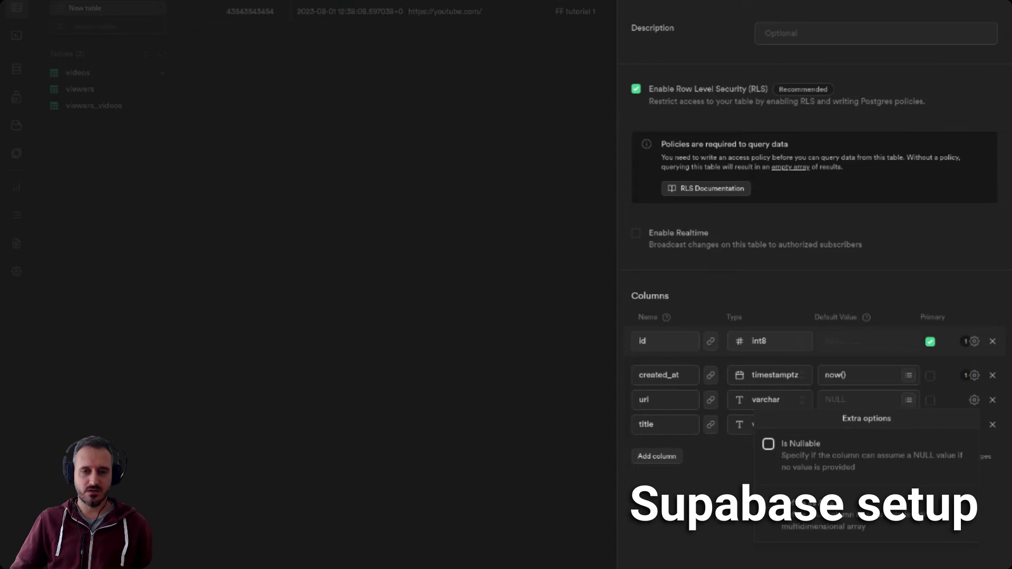
Inspect the title column's name and extra options in the videos table definition.
{"action": "left_click", "coordinate": [711, 443]}
{"action": "left_click", "coordinate": [669, 424]}
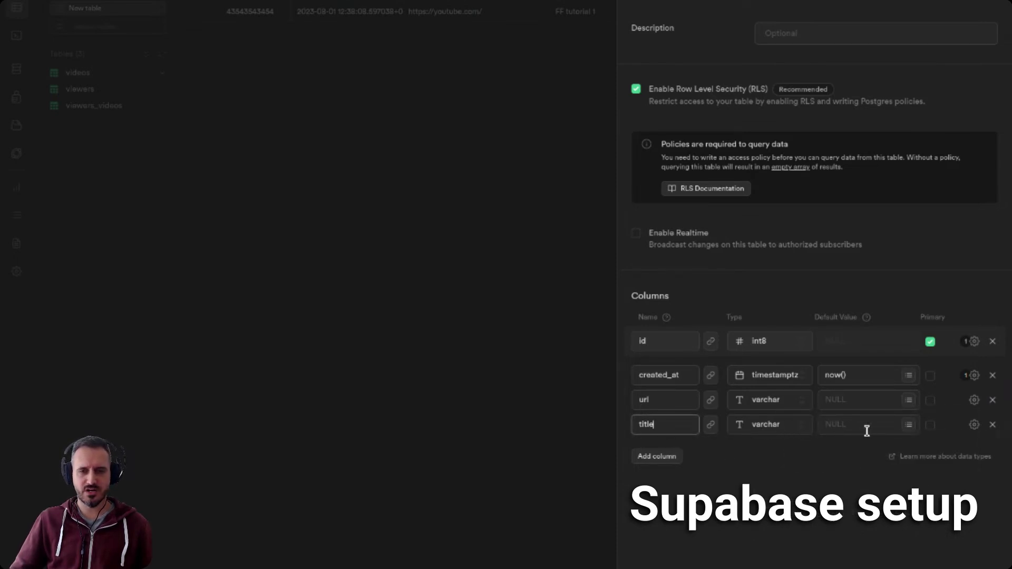
{"action": "left_click", "coordinate": [974, 425]}
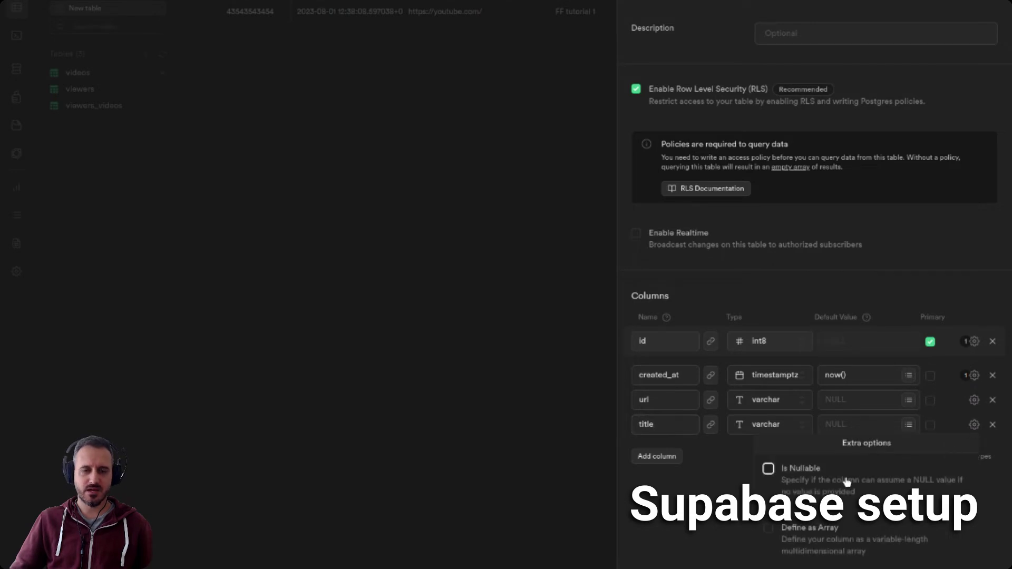
{"action": "left_click", "coordinate": [974, 424]}
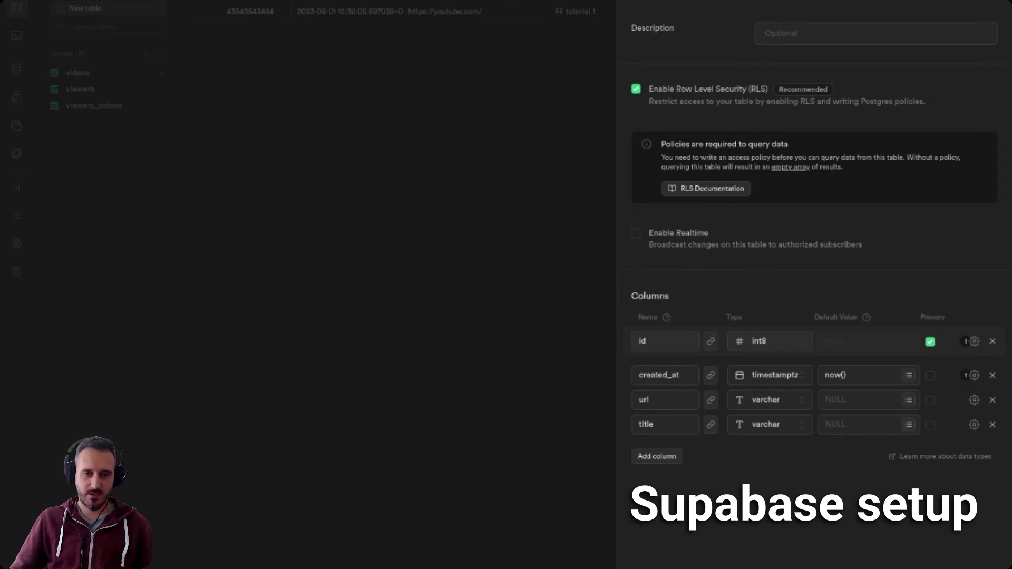
Check the url column's default value and close the videos table definition, discarding any changes.
{"action": "left_click", "coordinate": [845, 402]}
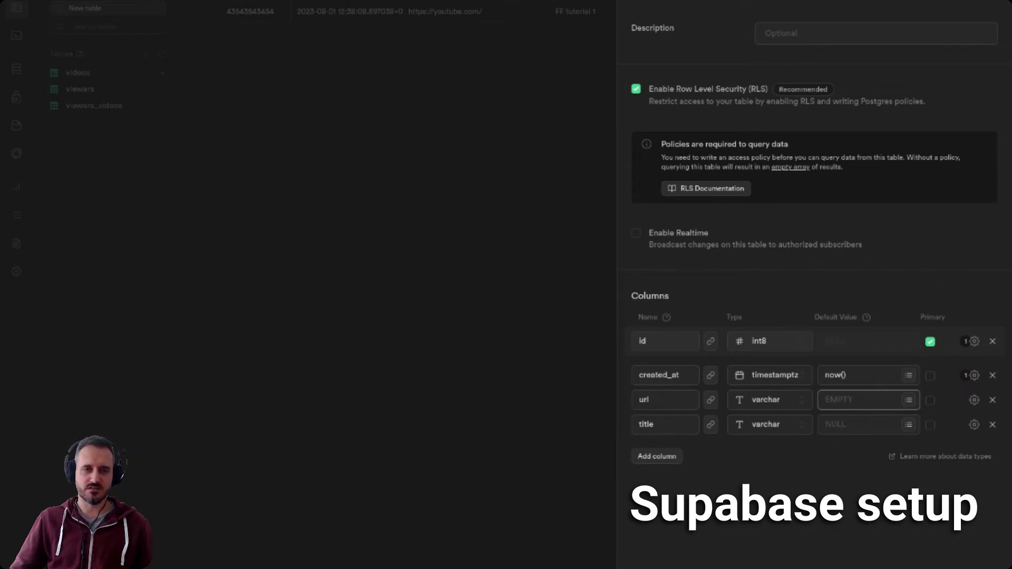
{"action": "left_click", "coordinate": [292, 244]}
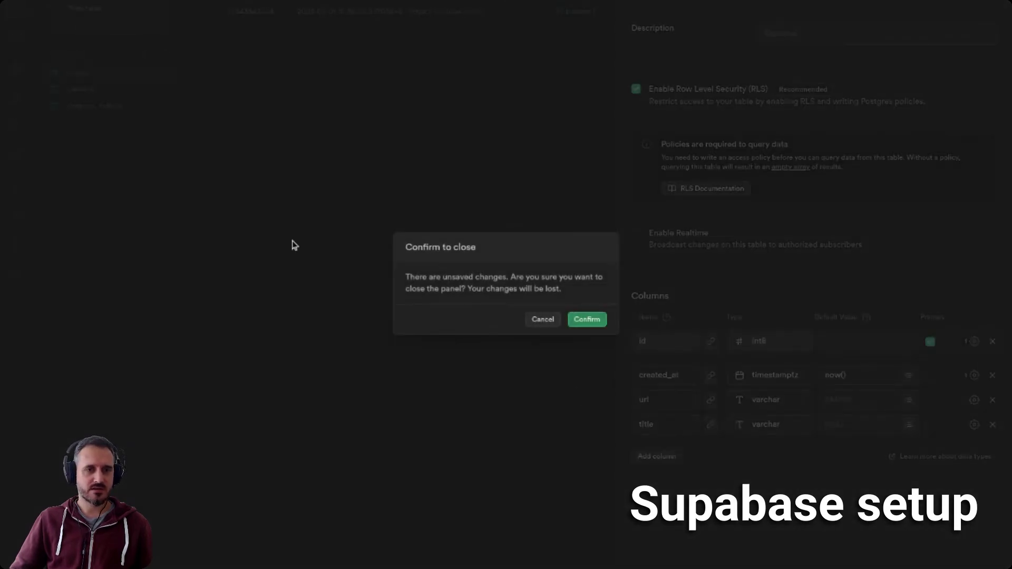
{"action": "left_click", "coordinate": [543, 320]}
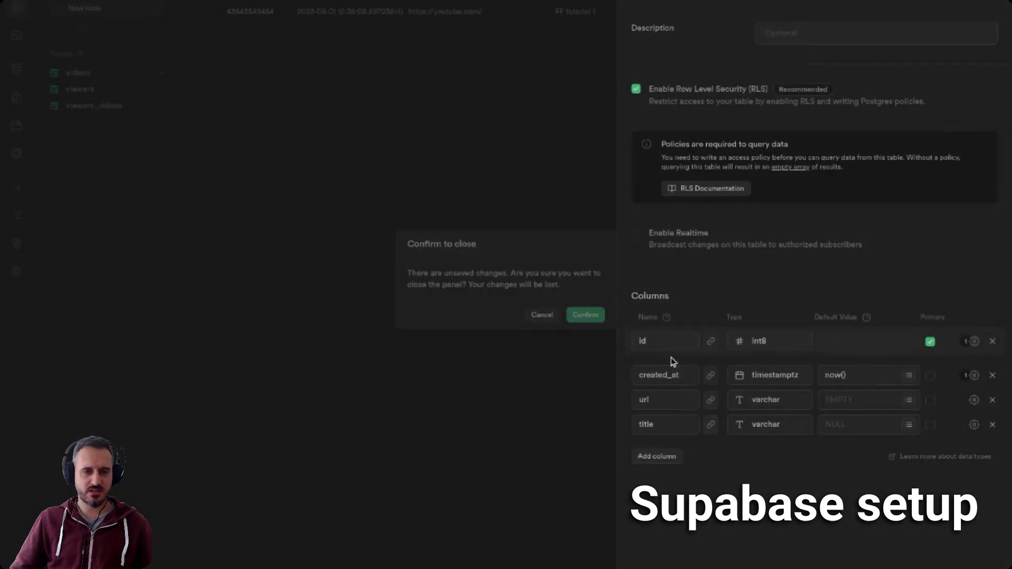
{"action": "left_click", "coordinate": [600, 324]}
{"action": "left_click", "coordinate": [598, 324]}
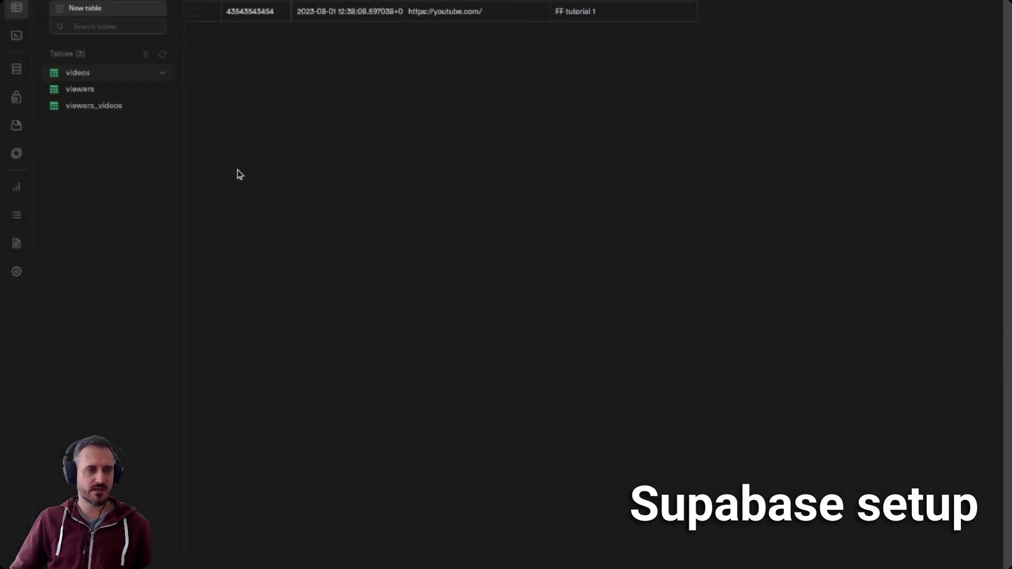
Open the viewers_videos table's definition and review its many-to-many relationship description.
{"action": "left_click", "coordinate": [140, 111]}
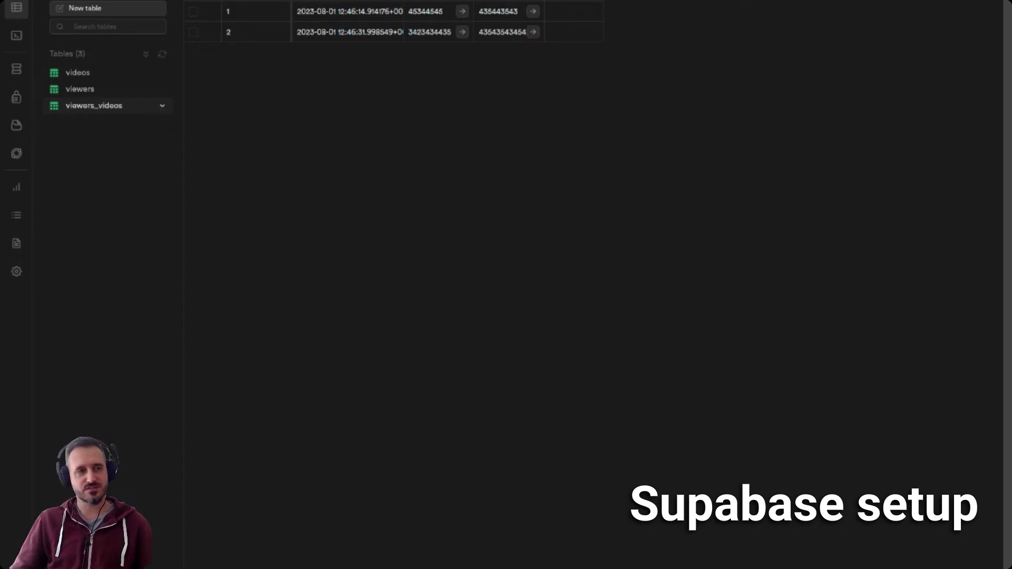
{"action": "left_click", "coordinate": [162, 106]}
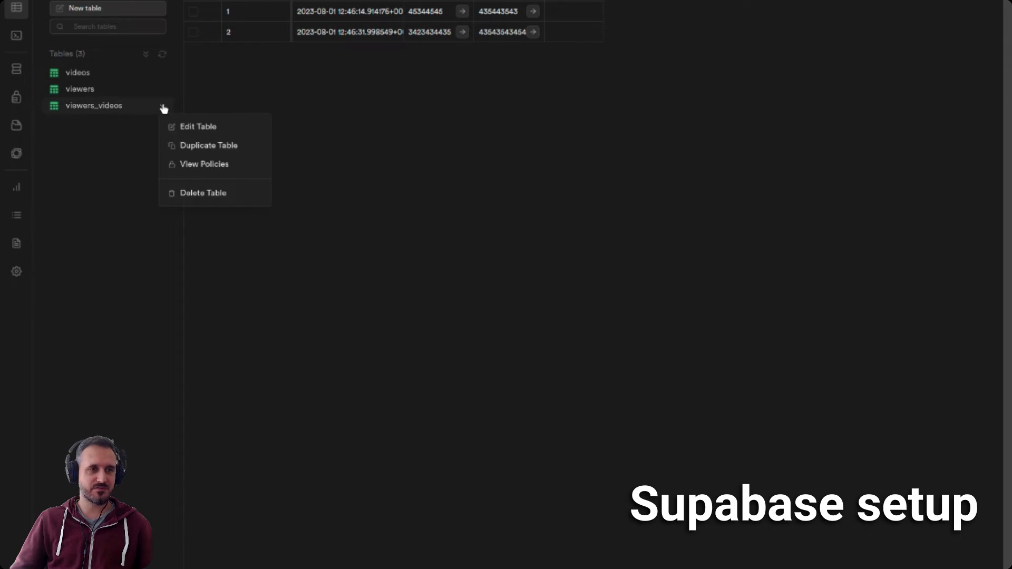
{"action": "left_click", "coordinate": [225, 131]}
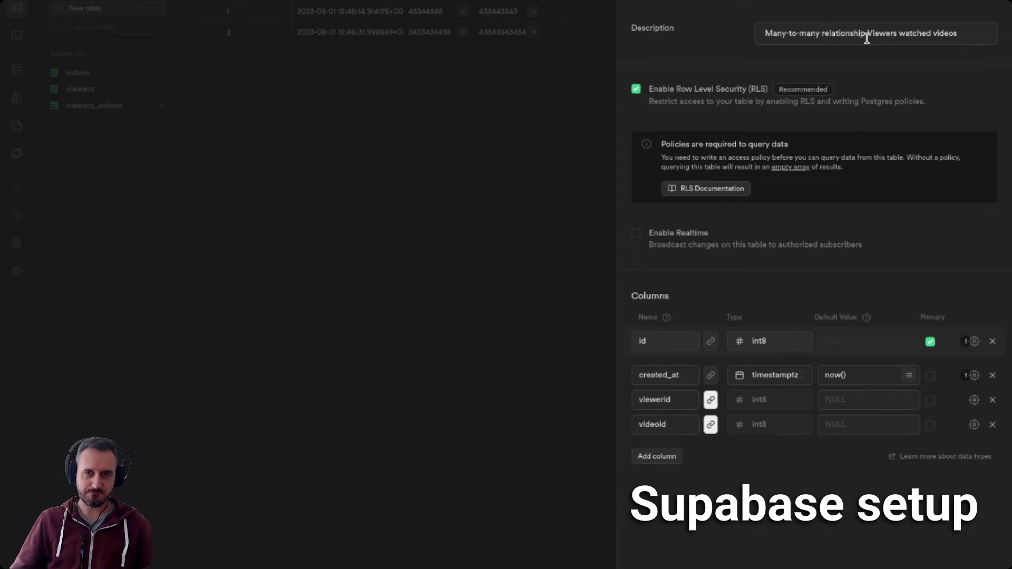
{"action": "left_click_drag", "start_coordinate": [867, 33], "coordinate": [964, 33]}
{"action": "left_click", "coordinate": [963, 33]}
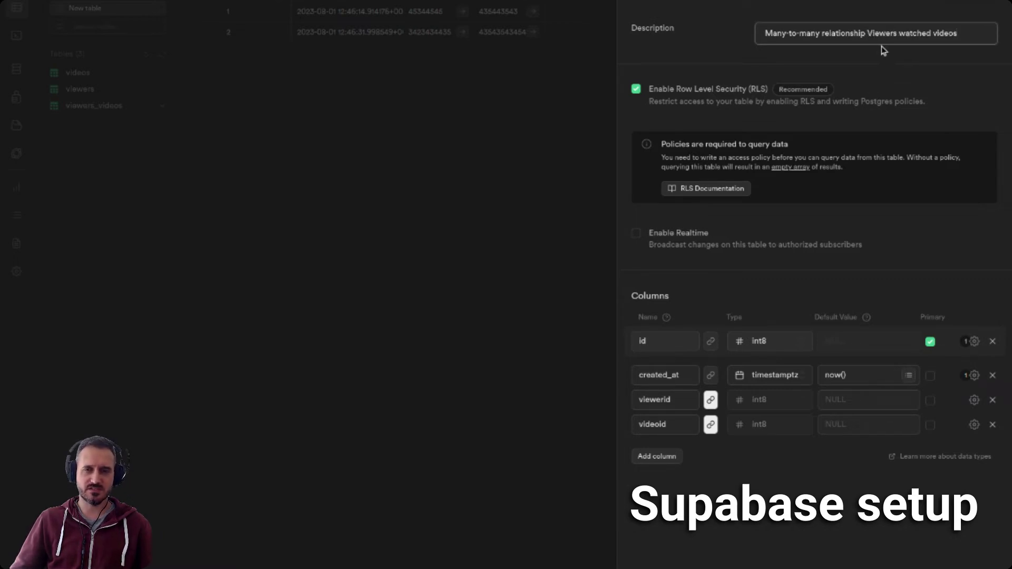
{"action": "mouse_move", "coordinate": [868, 33]}
{"action": "left_mouse_down"}
{"action": "mouse_move", "coordinate": [966, 31]}
{"action": "mouse_move", "coordinate": [867, 31]}
{"action": "left_mouse_up"}
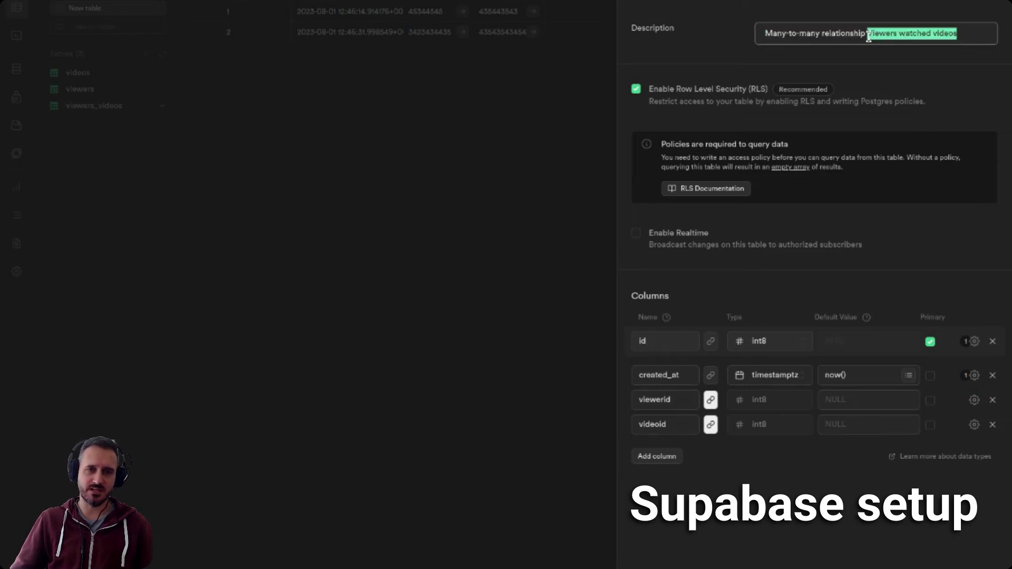
{"action": "left_click", "coordinate": [852, 33]}
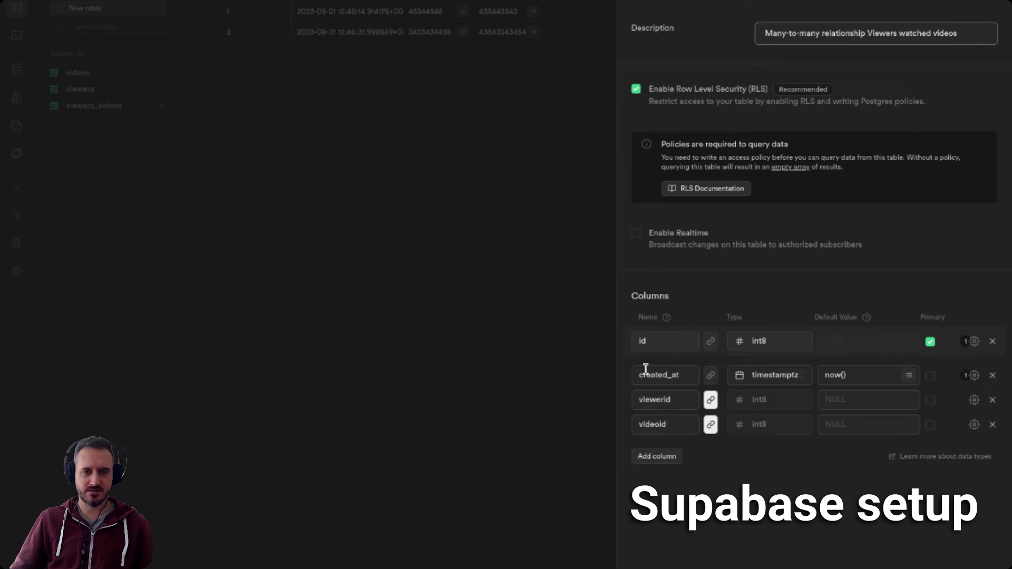
Inspect the viewerid column's foreign key to the viewers table and its available row-removal actions, keeping Cascade.
{"action": "left_click", "coordinate": [679, 403]}
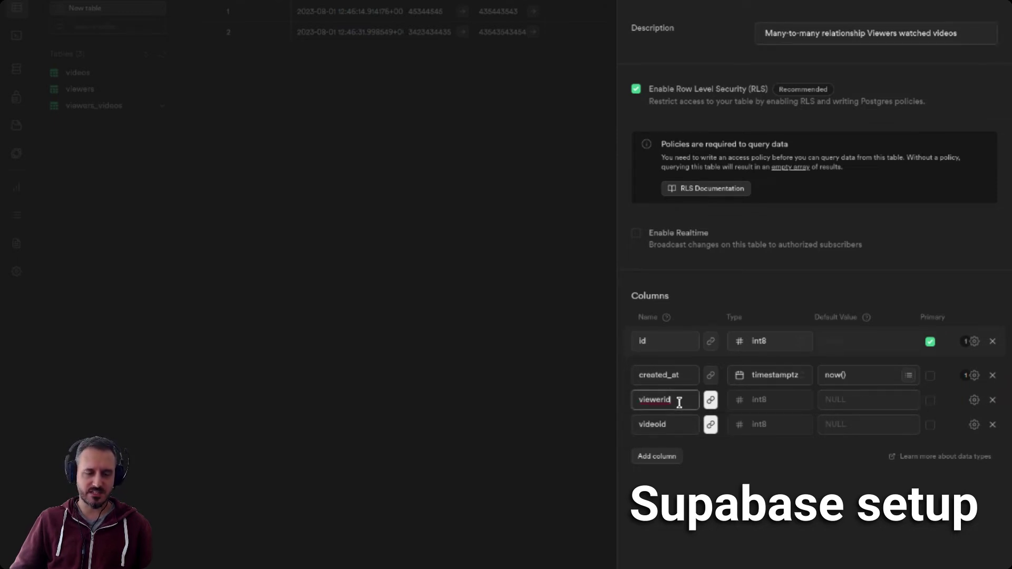
{"action": "double_click", "coordinate": [650, 400]}
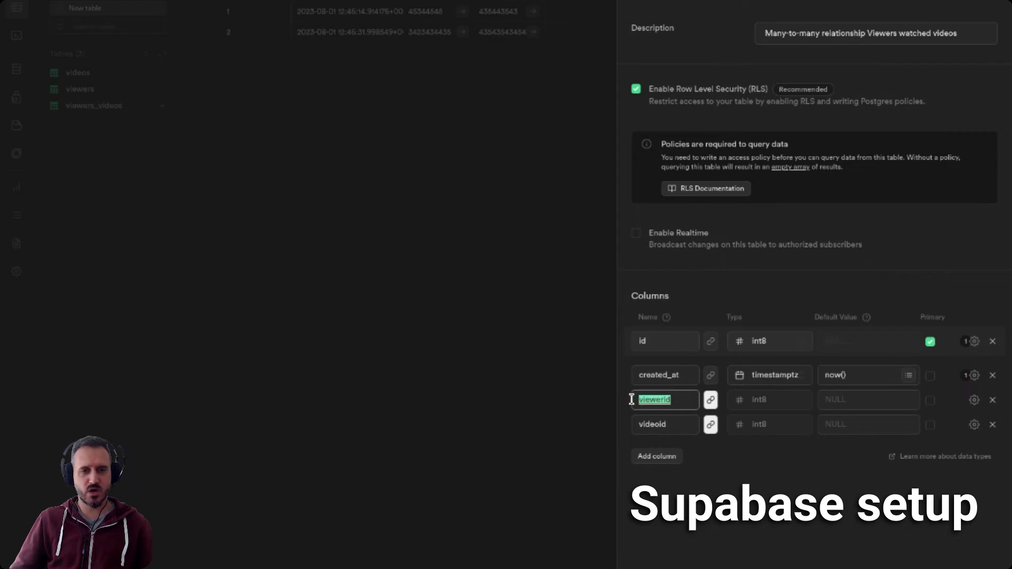
{"action": "left_click", "coordinate": [711, 400]}
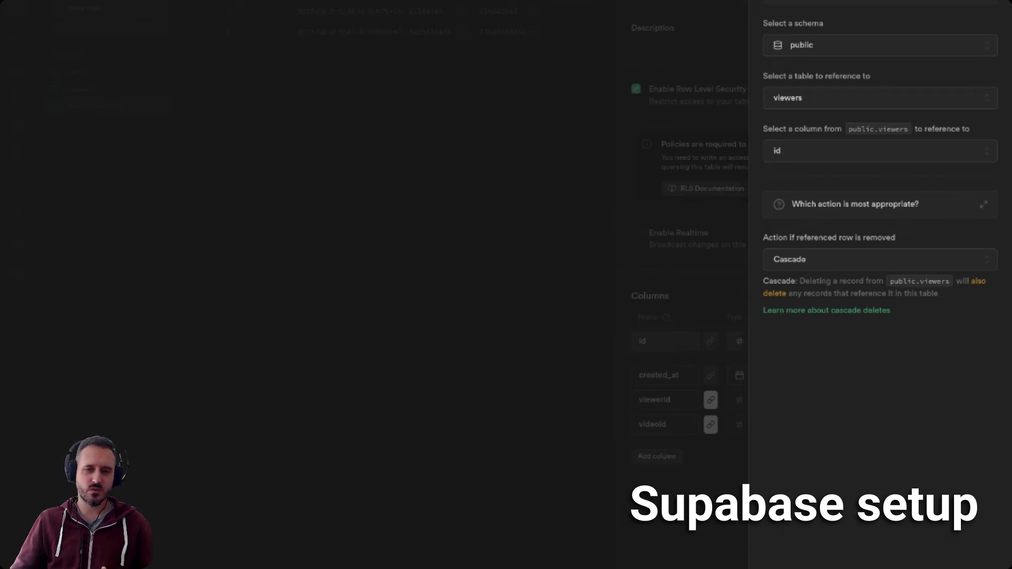
{"action": "left_click", "coordinate": [841, 265]}
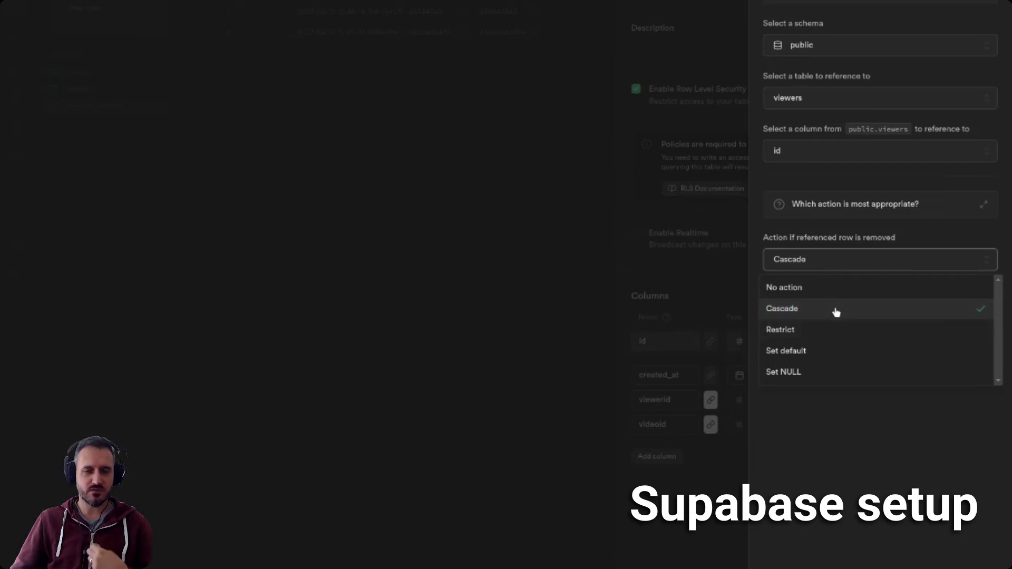
{"action": "left_click", "coordinate": [840, 258]}
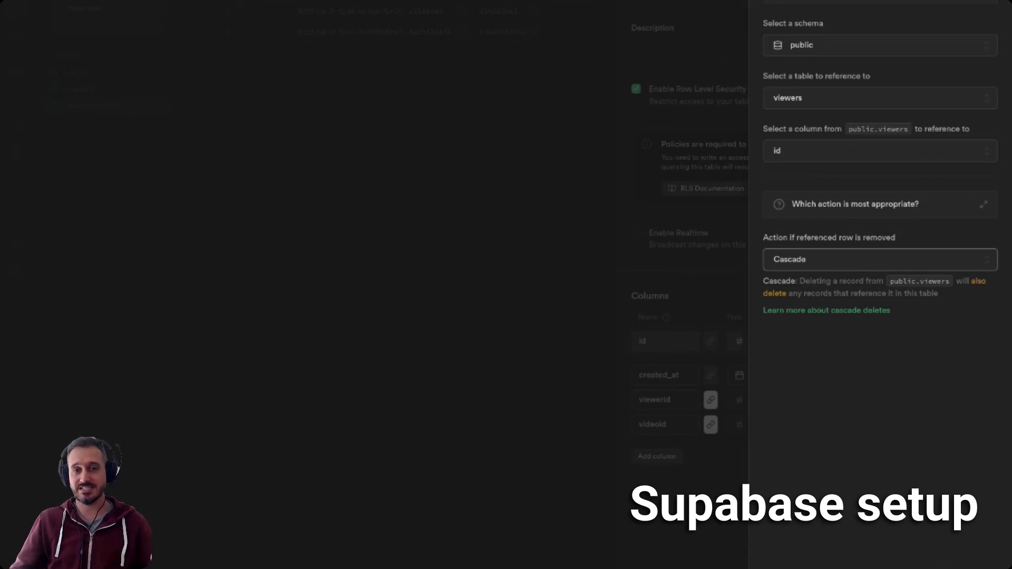
{"action": "left_click", "coordinate": [846, 262]}
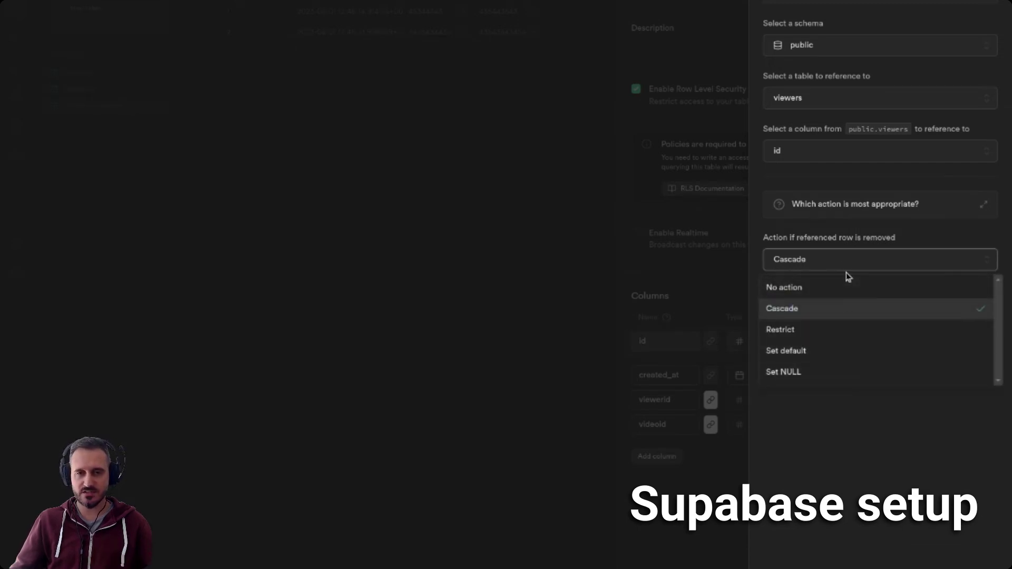
{"action": "left_click", "coordinate": [851, 267]}
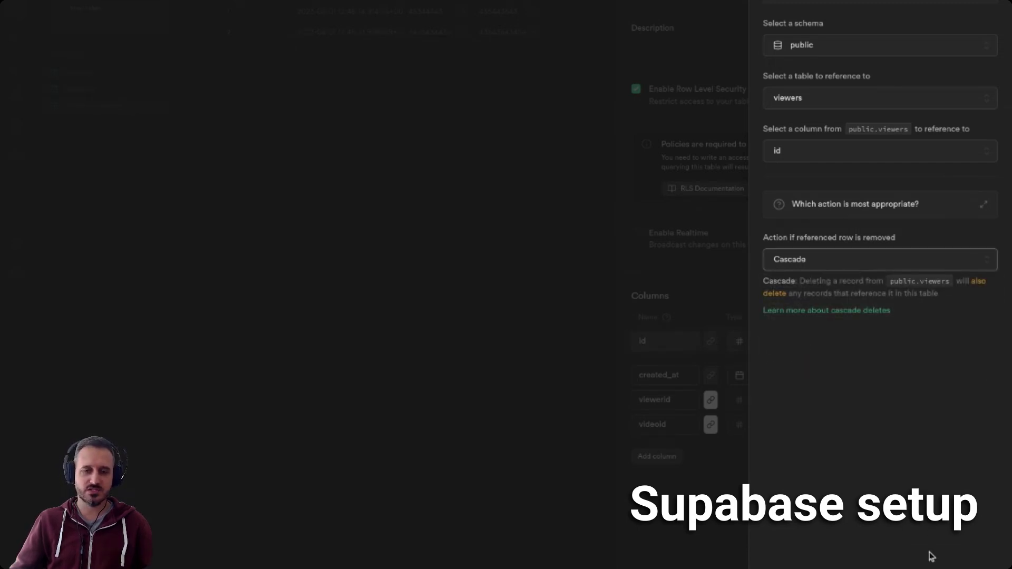
{"action": "left_click", "coordinate": [972, 550]}
Inspect the videoid column's foreign key to the videos table and close the viewers_videos definition.
{"action": "left_click", "coordinate": [674, 425]}
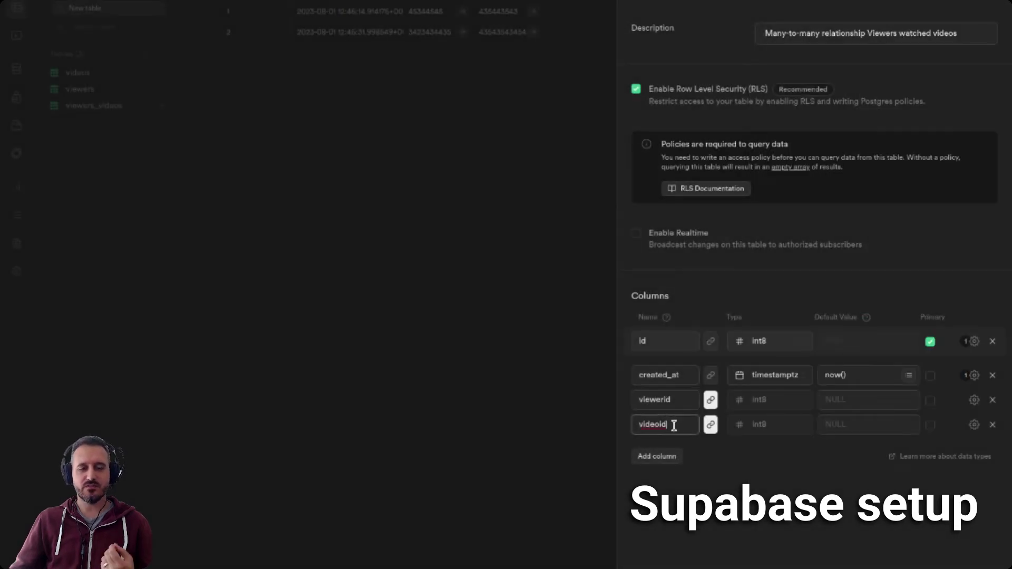
{"action": "left_click", "coordinate": [710, 425]}
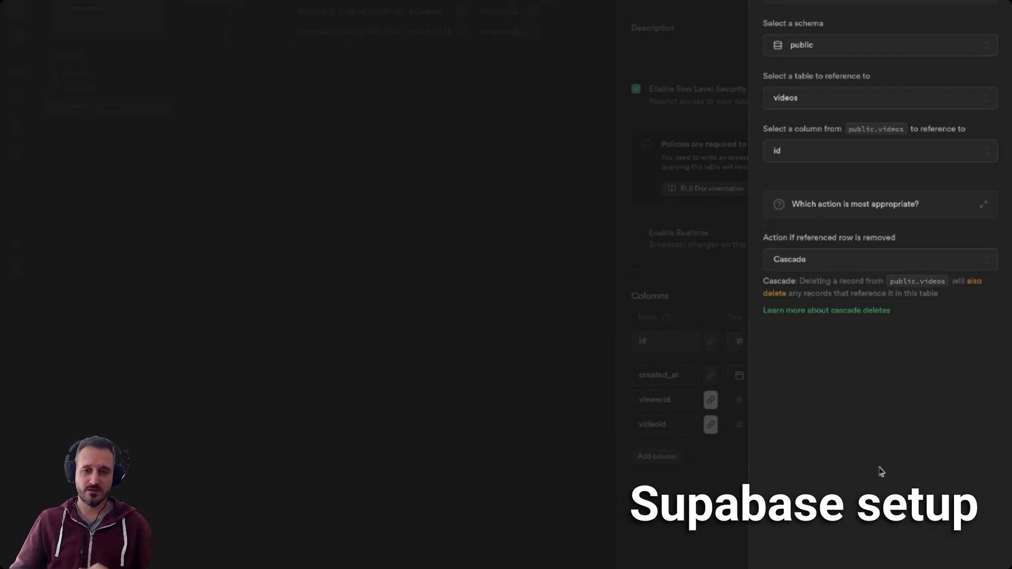
{"action": "left_click", "coordinate": [941, 568]}
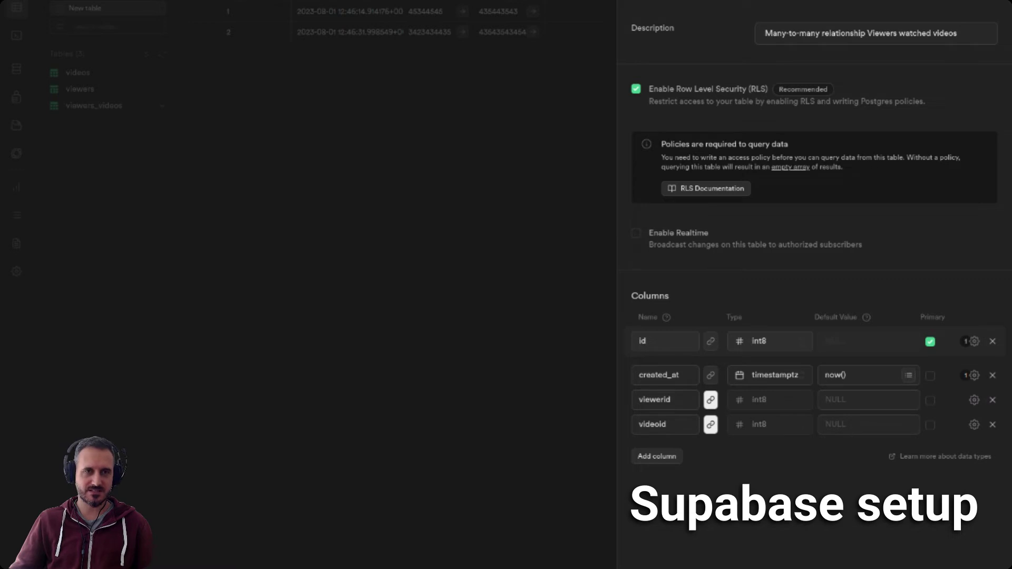
{"action": "left_click", "coordinate": [442, 350]}
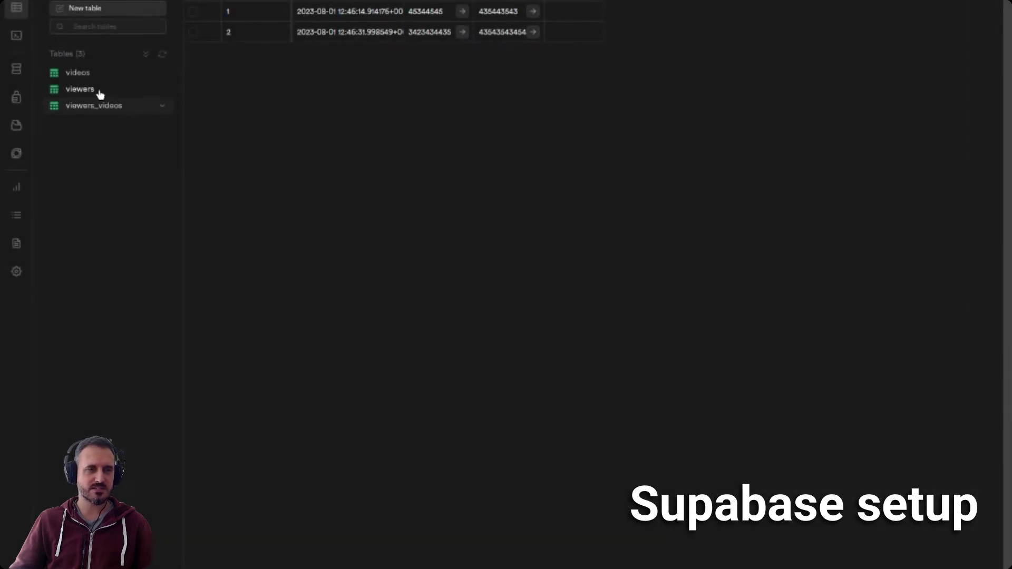
{"action": "left_click", "coordinate": [86, 75]}
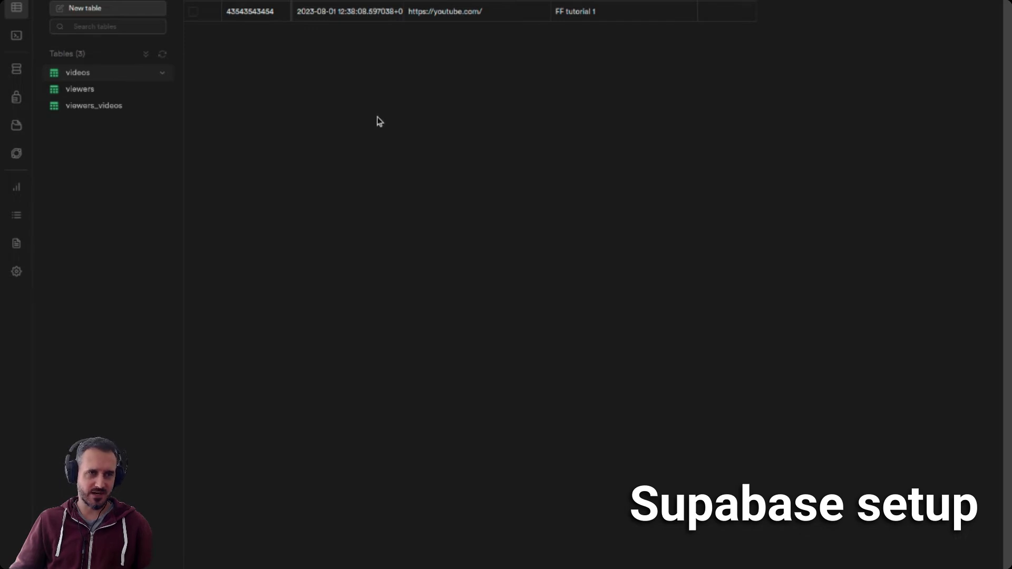
{"action": "left_click", "coordinate": [415, 0]}
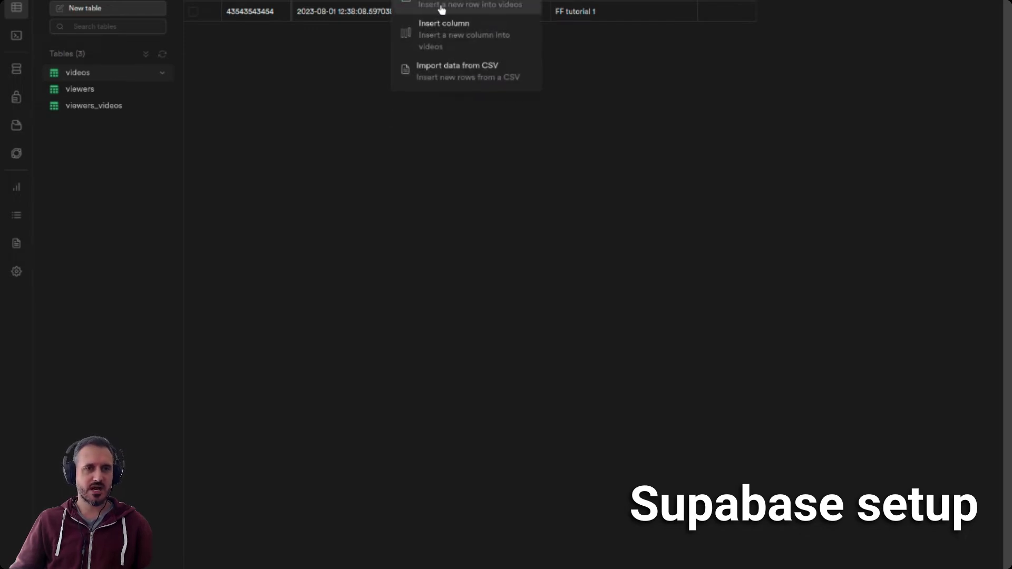
{"action": "left_click", "coordinate": [450, 5]}
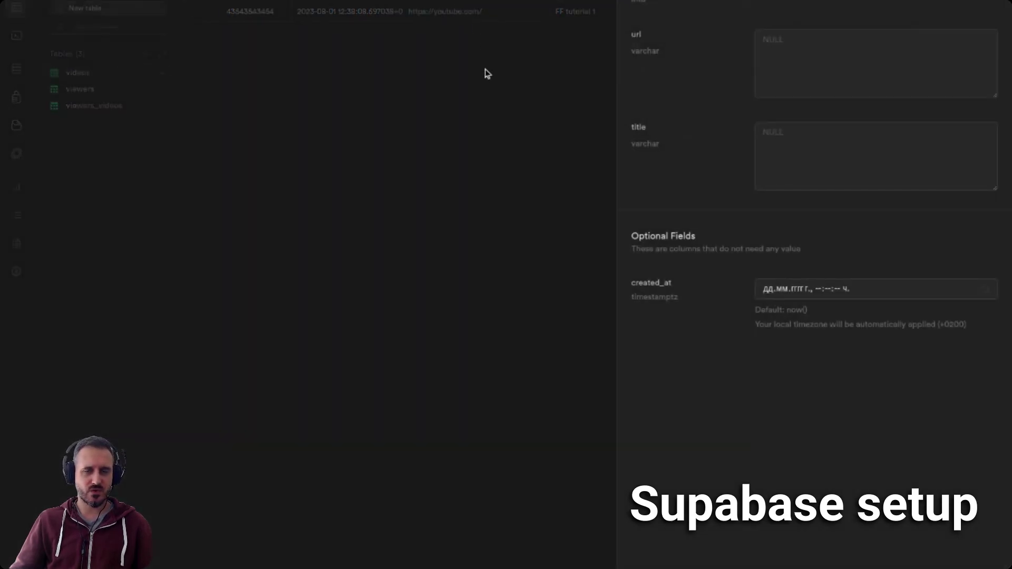
{"action": "left_click", "coordinate": [799, 59]}
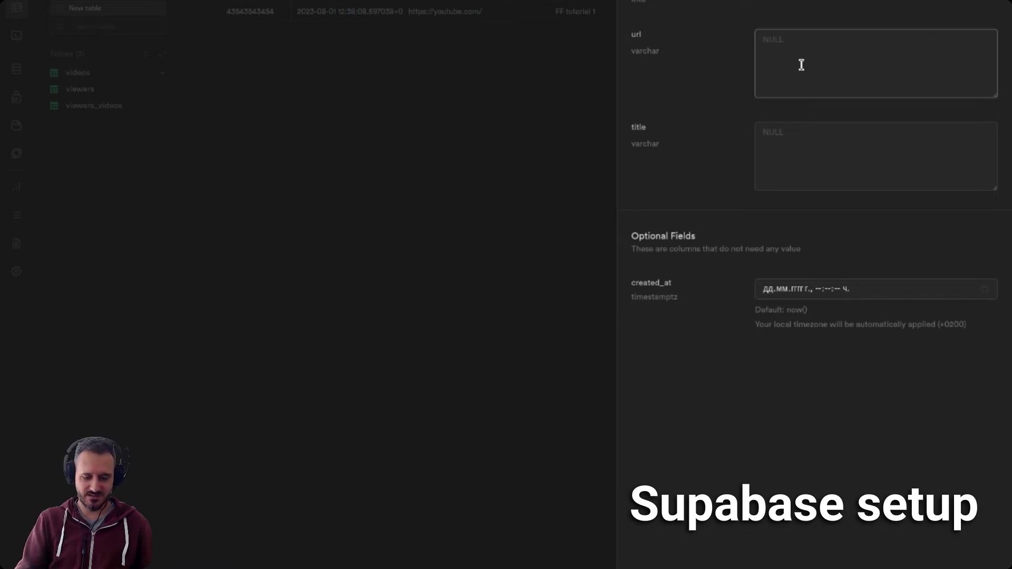
{"action": "type", "text": "https:"}
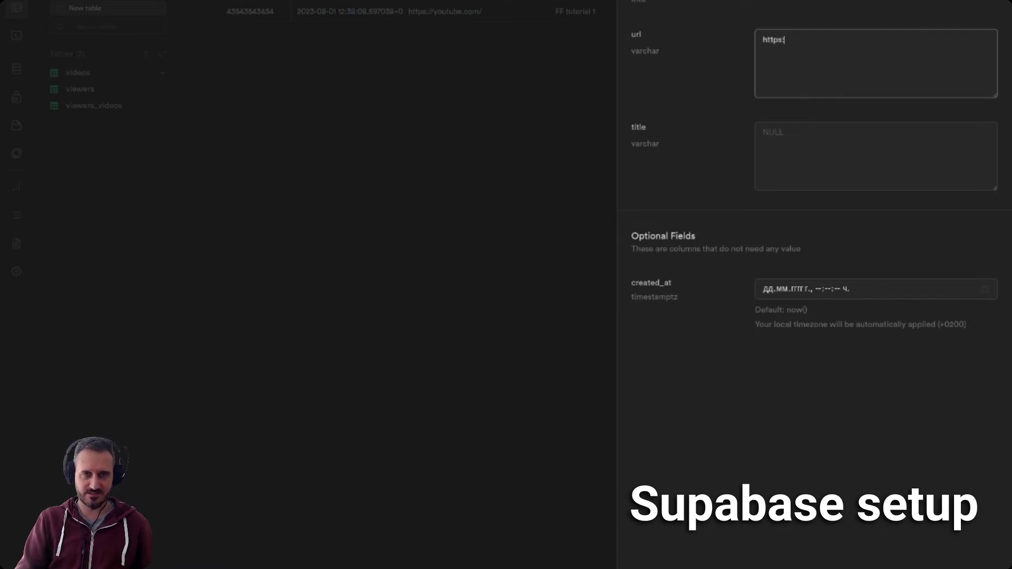
{"action": "type", "text": "//"}
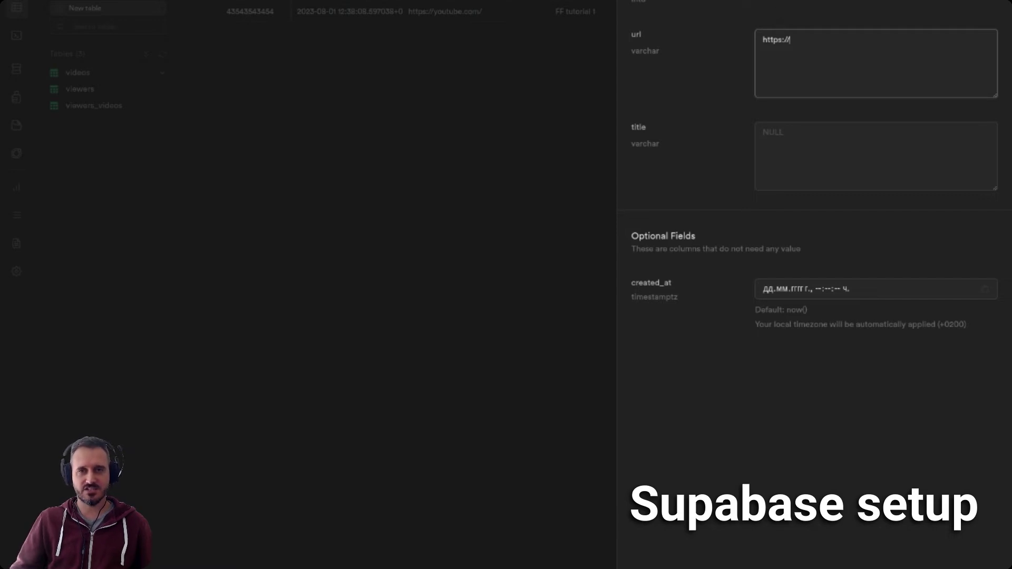
{"action": "type", "text": "www.youtu"}
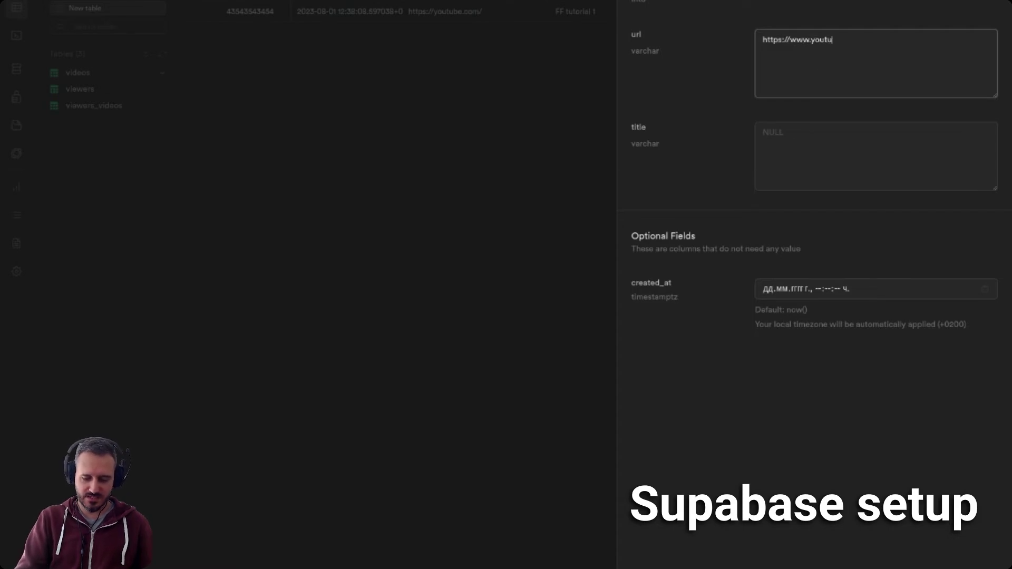
{"action": "type", "text": "be.com/"}
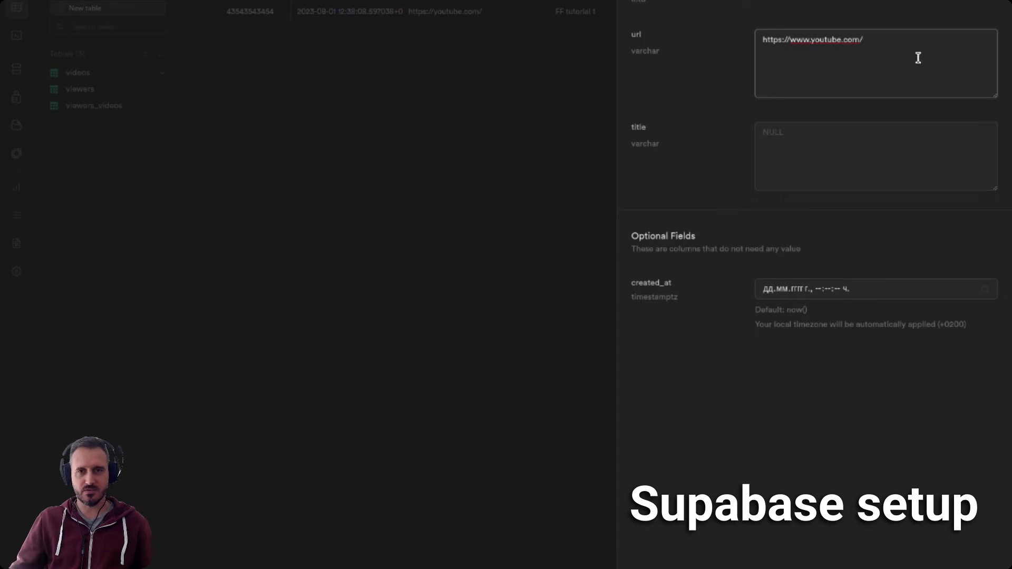
Set the new videos row's title to My FF Tutorial, keep the default created_at, and save the row.
{"action": "left_click", "coordinate": [864, 163]}
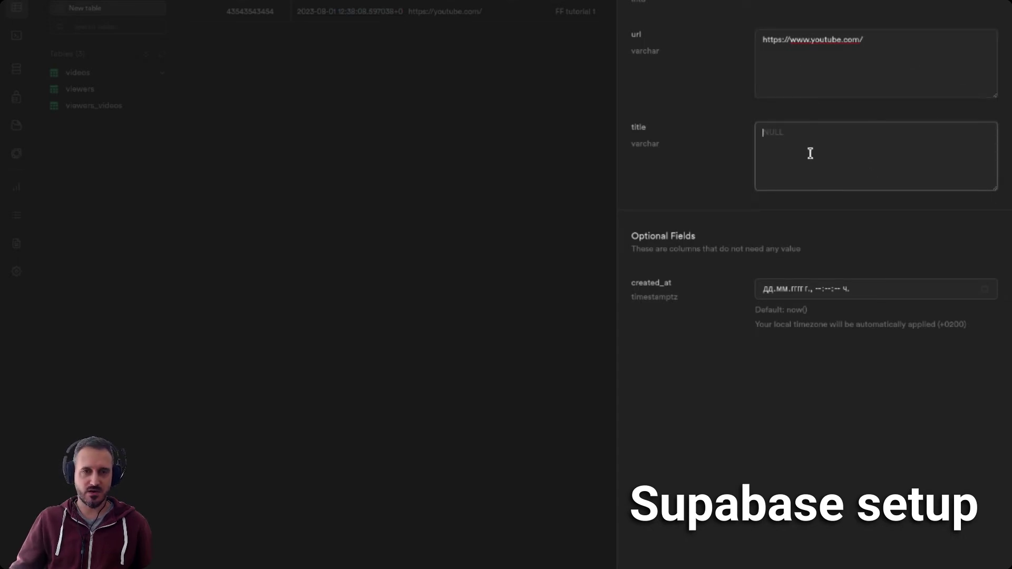
{"action": "type", "text": "My"}
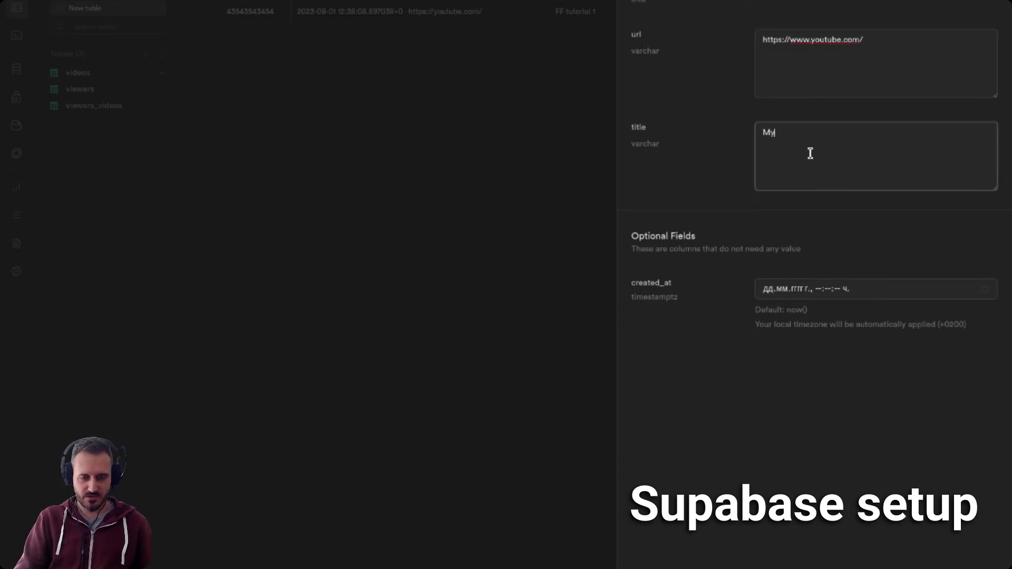
{"action": "type", "text": " FF Tu"}
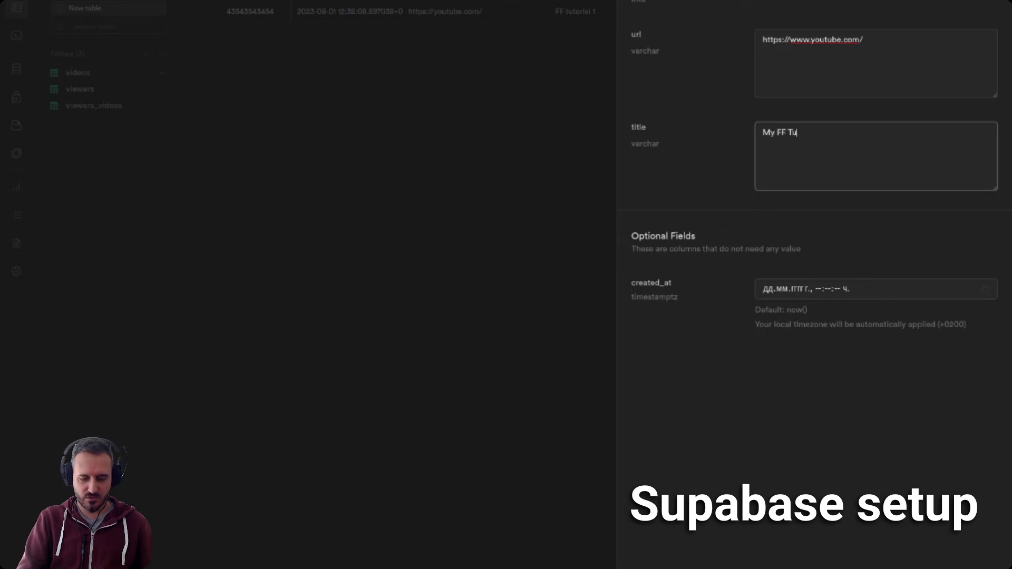
{"action": "type", "text": "torial"}
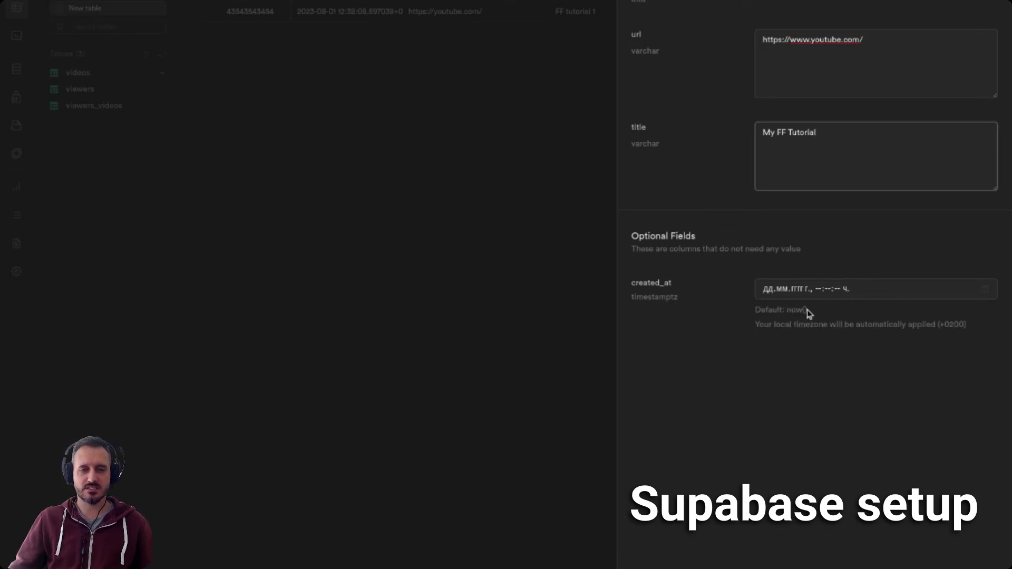
{"action": "left_click", "coordinate": [728, 425]}
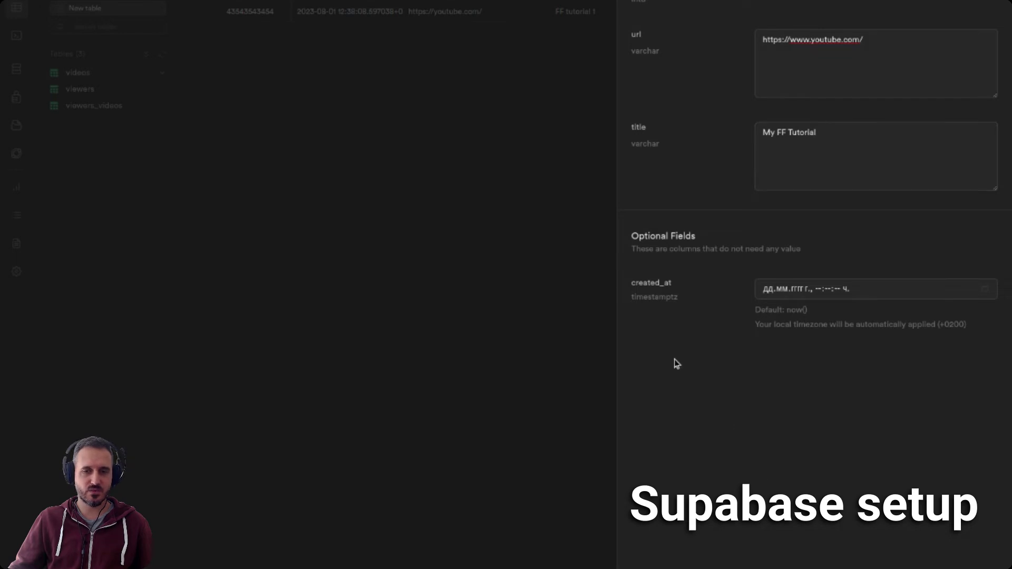
{"action": "left_click", "coordinate": [498, 169]}
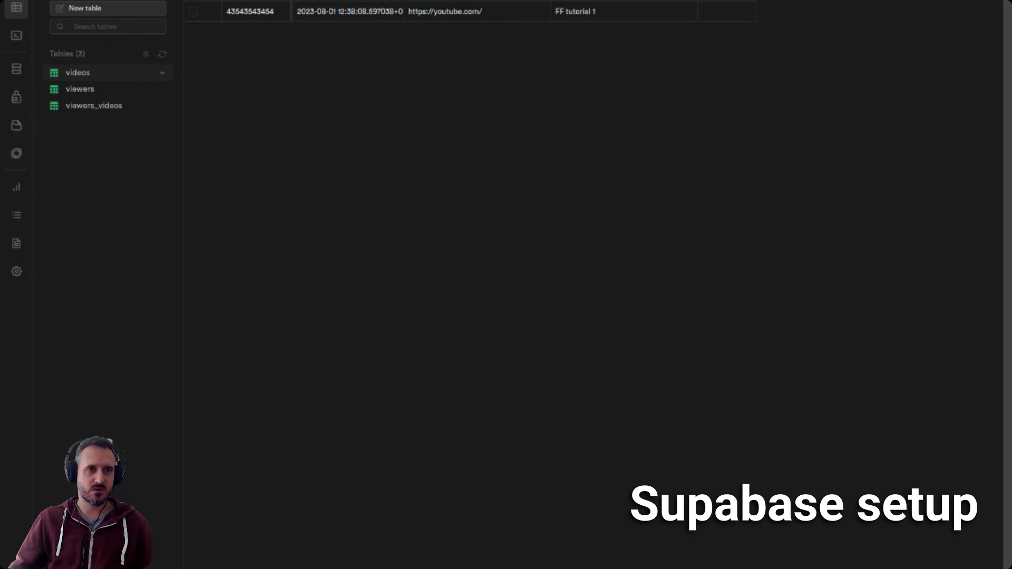
Refresh the videos table and clear its row filter to list all records.
{"action": "left_click", "coordinate": [103, 92]}
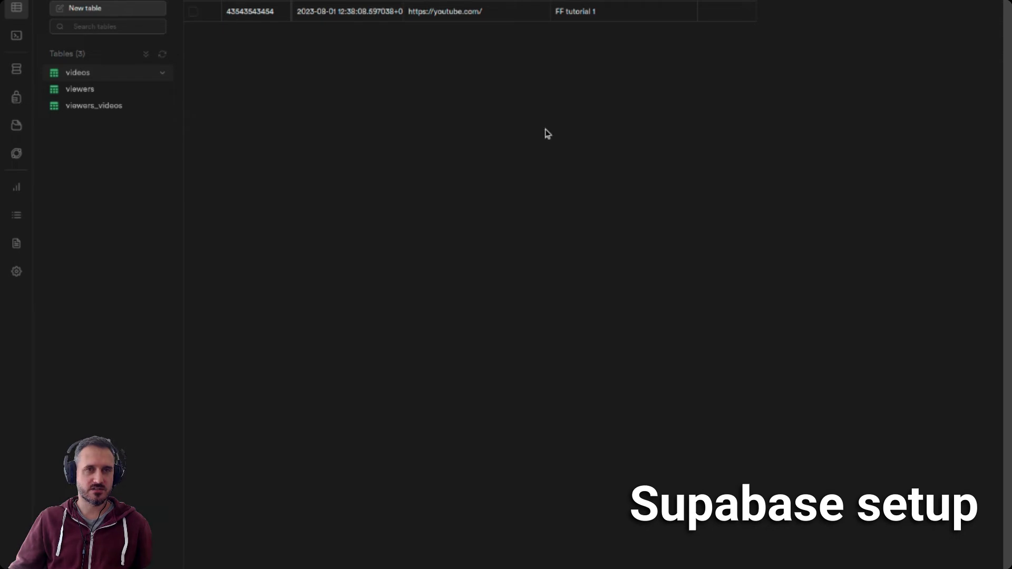
{"action": "key", "text": "ctrl+r"}
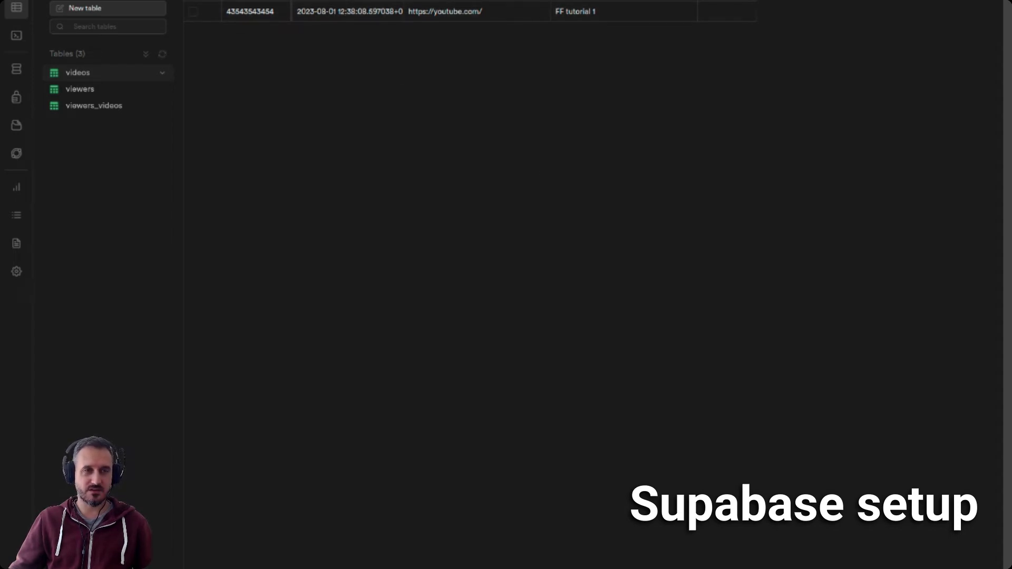
{"action": "left_click", "coordinate": [269, 0]}
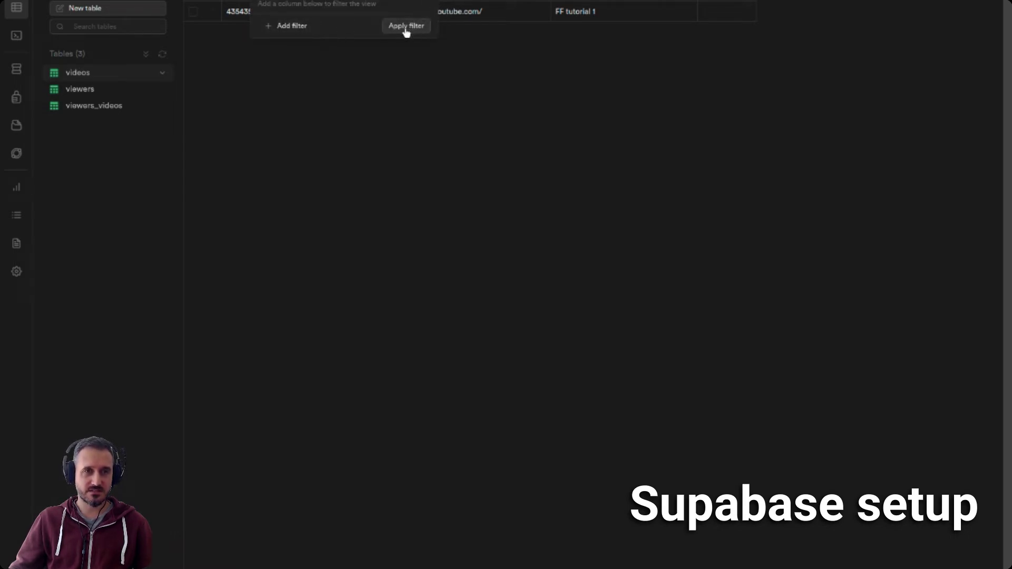
{"action": "left_click", "coordinate": [424, 87]}
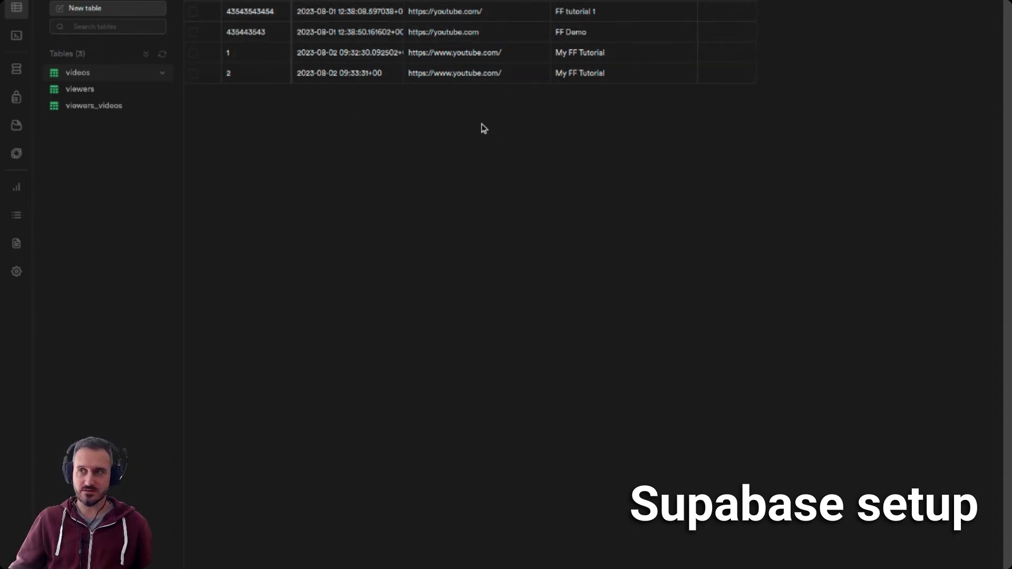
Look at the viewers table, return to the videos table and check the id of its first record.
{"action": "left_click", "coordinate": [104, 93]}
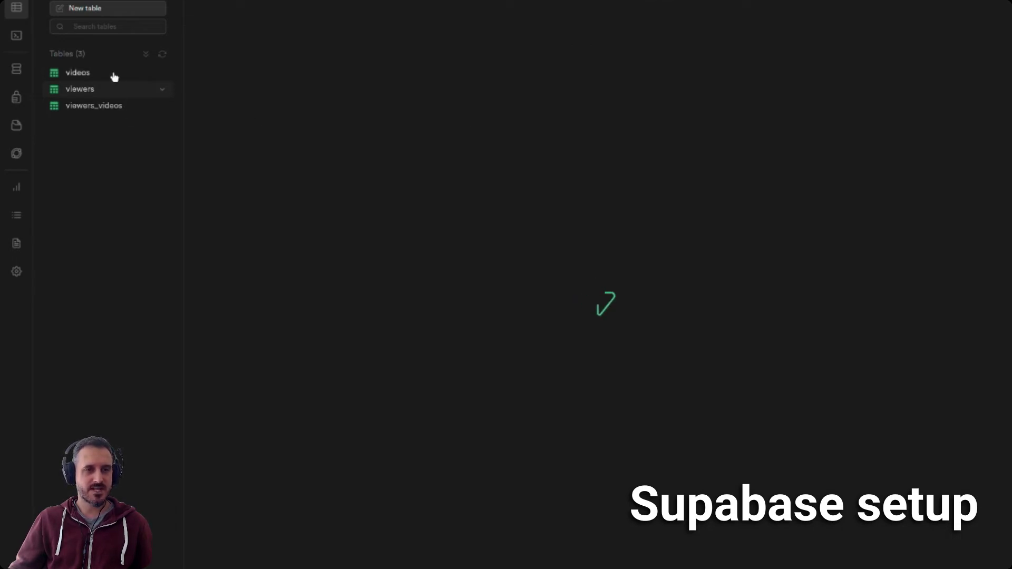
{"action": "left_click", "coordinate": [127, 76]}
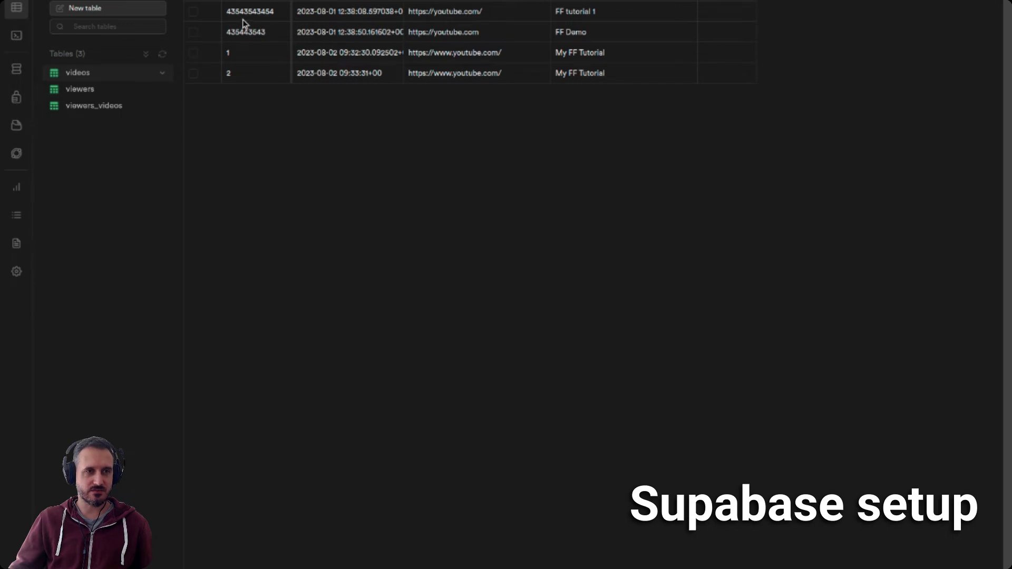
{"action": "left_click", "coordinate": [253, 11]}
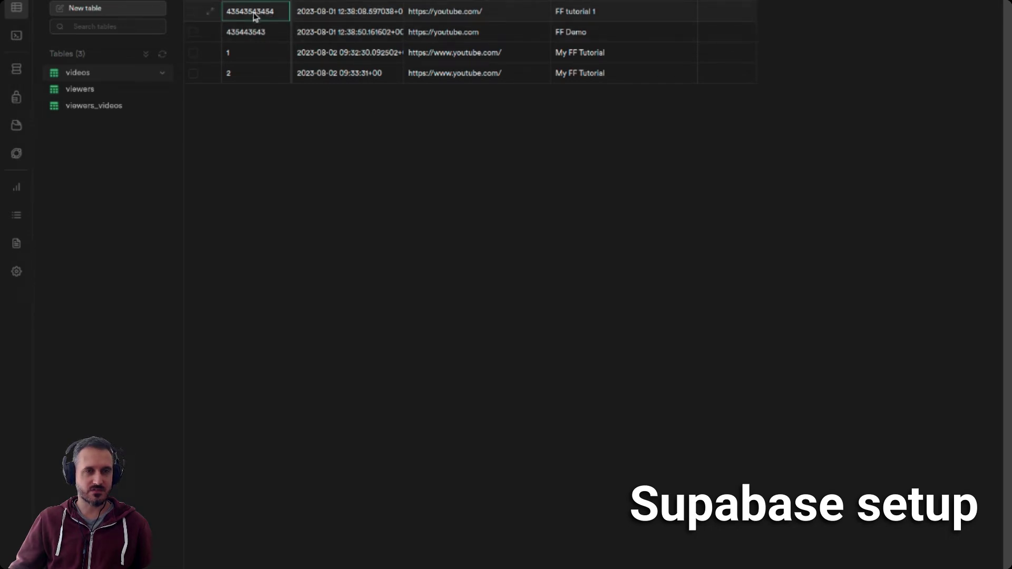
Insert a new row into the viewers table with the viewer's first name, leaving created_at at its default.
{"action": "left_click", "coordinate": [100, 91]}
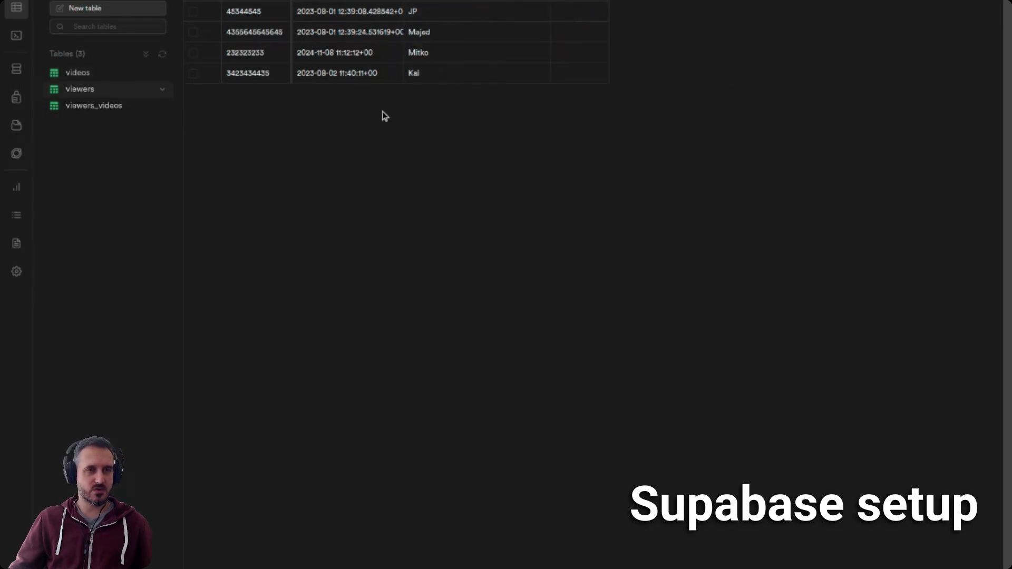
{"action": "left_click", "coordinate": [379, 1]}
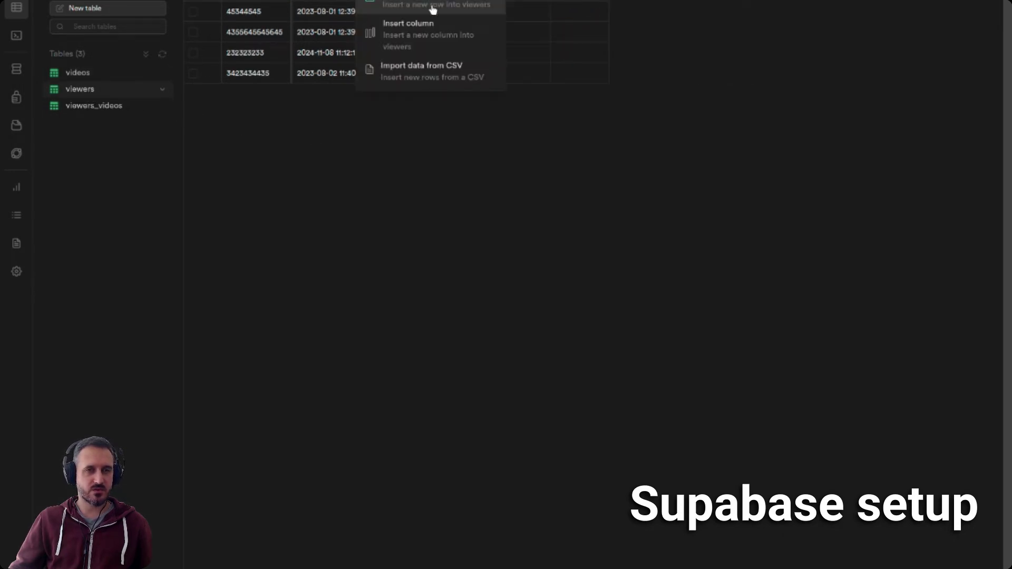
{"action": "left_click", "coordinate": [402, 2]}
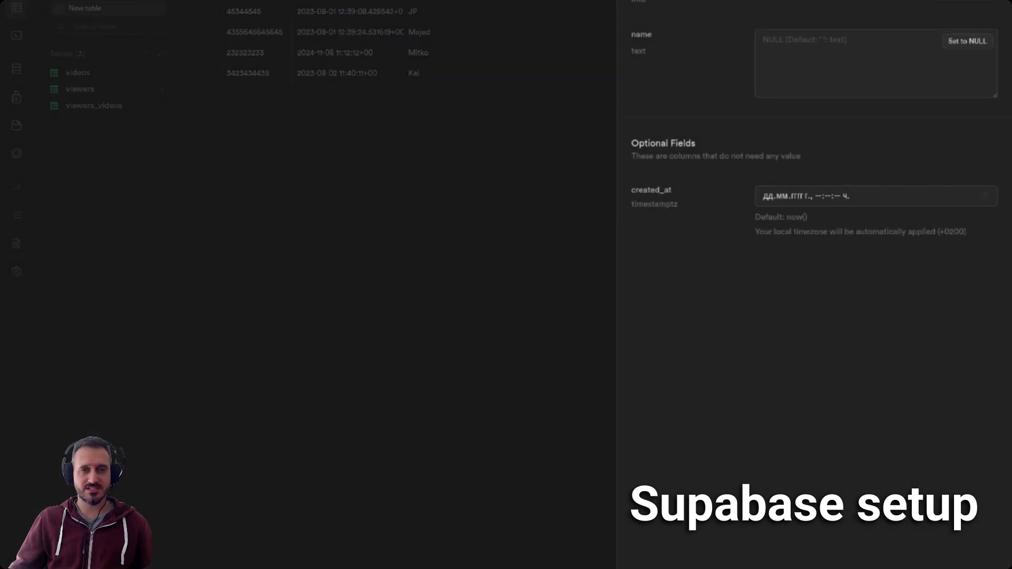
{"action": "left_click", "coordinate": [820, 66]}
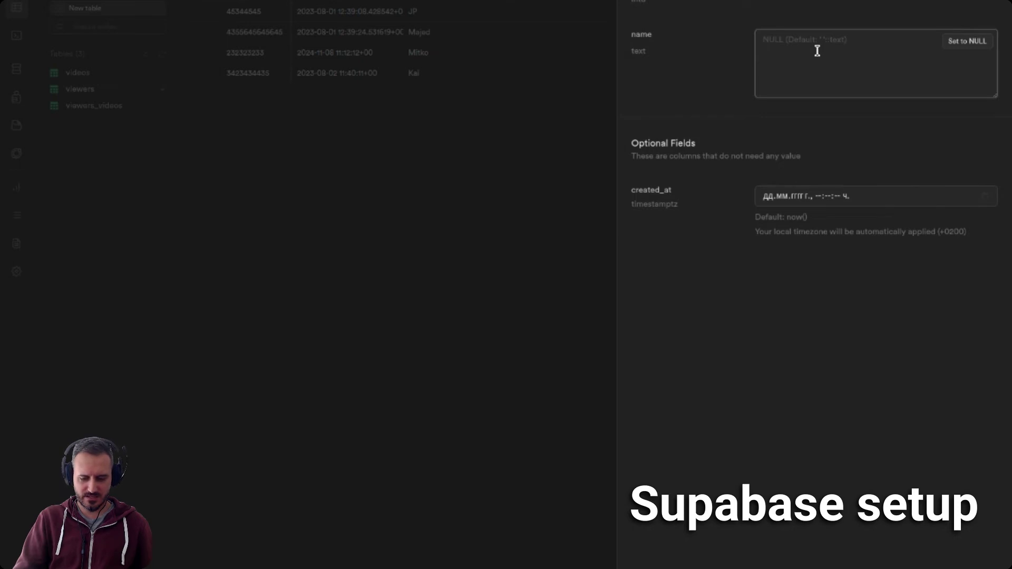
{"action": "type", "text": "Jos"}
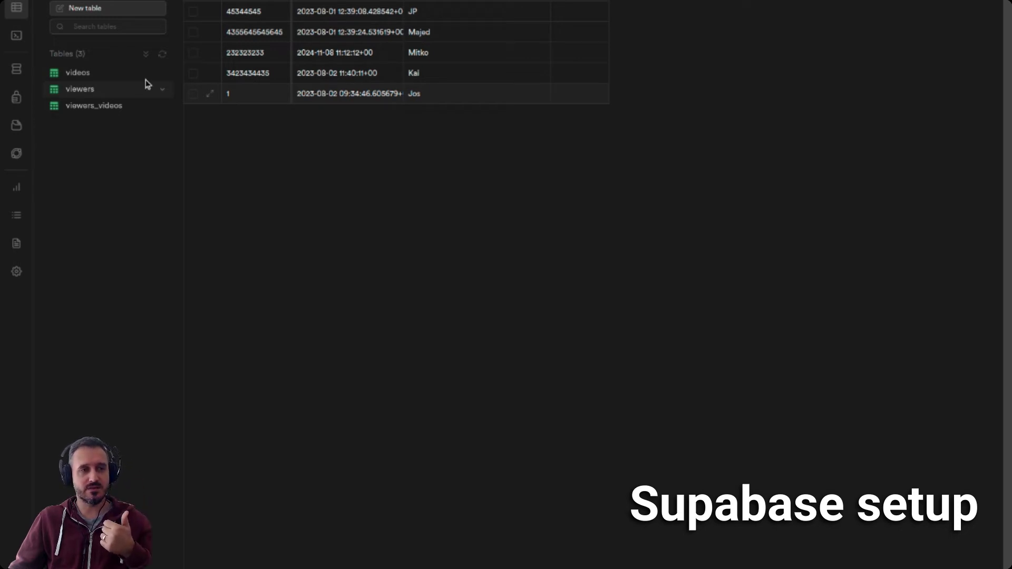
Compare the records in the videos and viewers tables and check the id of the first viewer.
{"action": "left_click", "coordinate": [91, 74]}
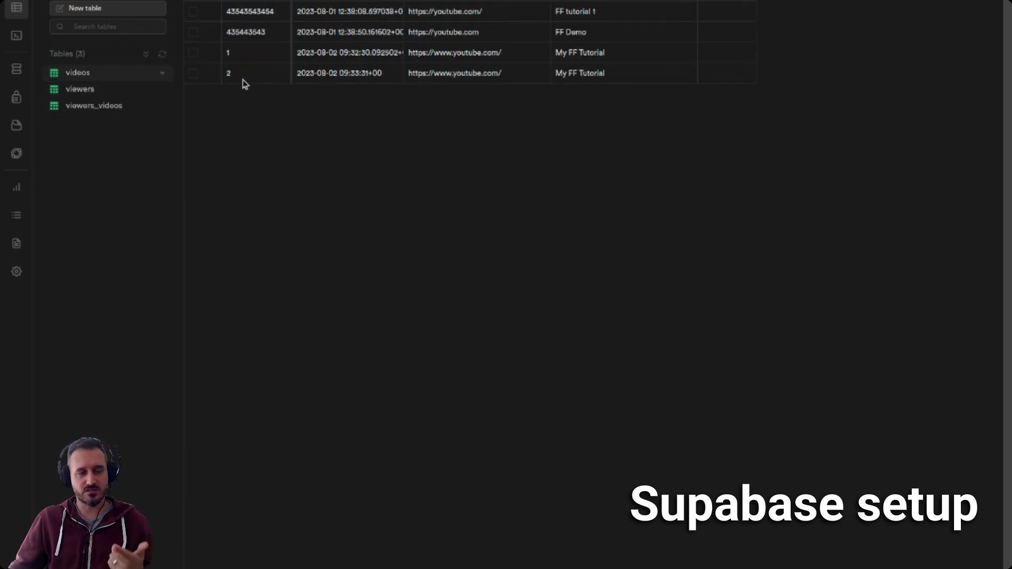
{"action": "left_click", "coordinate": [94, 90]}
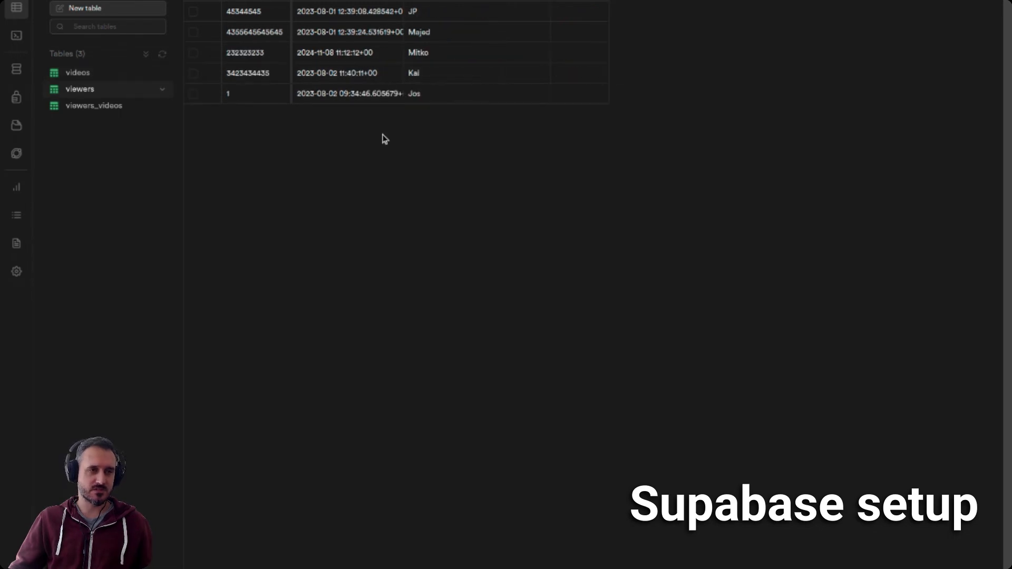
{"action": "left_click", "coordinate": [256, 13]}
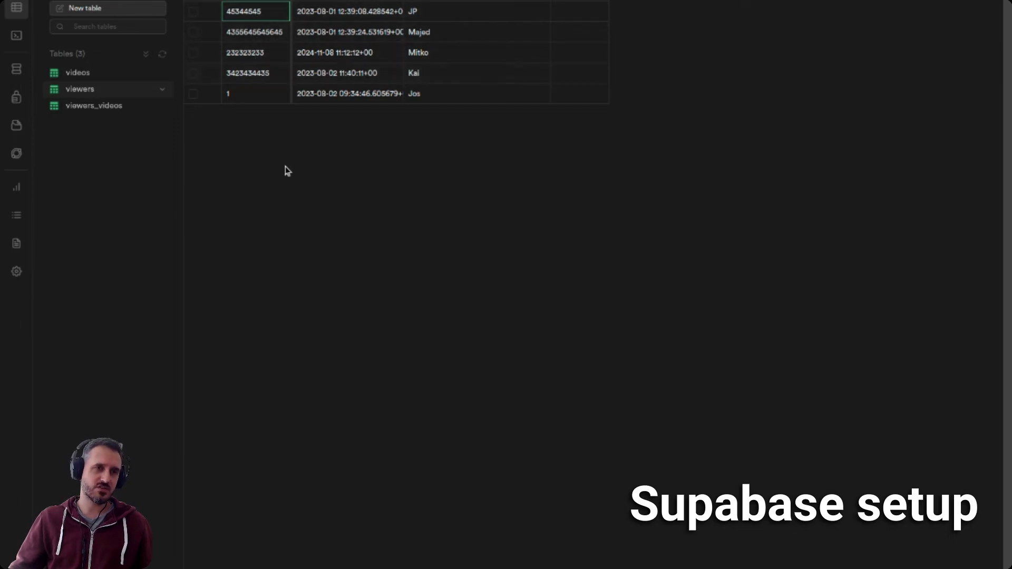
Insert a viewers_videos row that links the fourth viewer record to the video with id 1 through the foreign-key record selectors.
{"action": "left_click", "coordinate": [101, 107]}
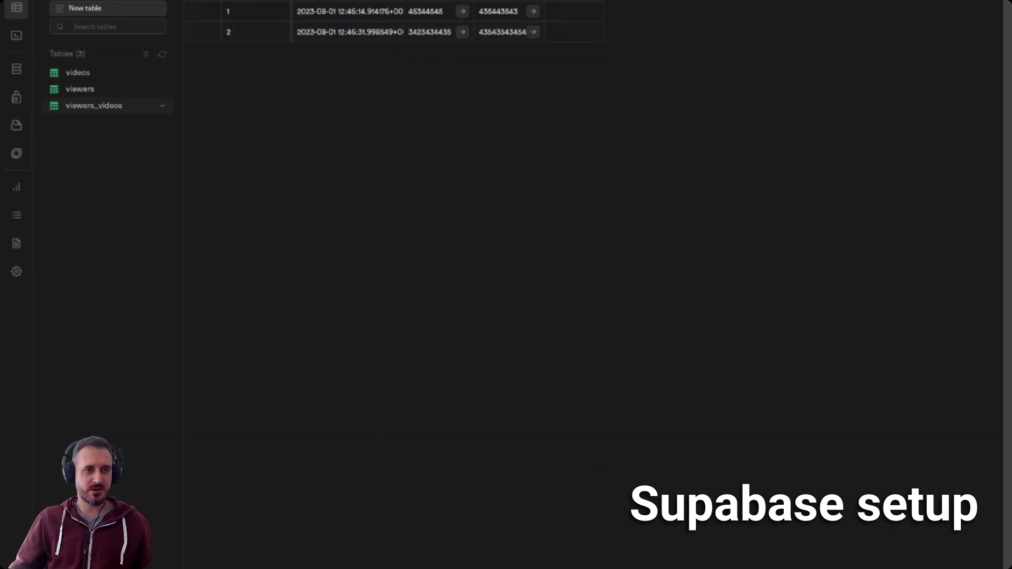
{"action": "left_click", "coordinate": [389, 0]}
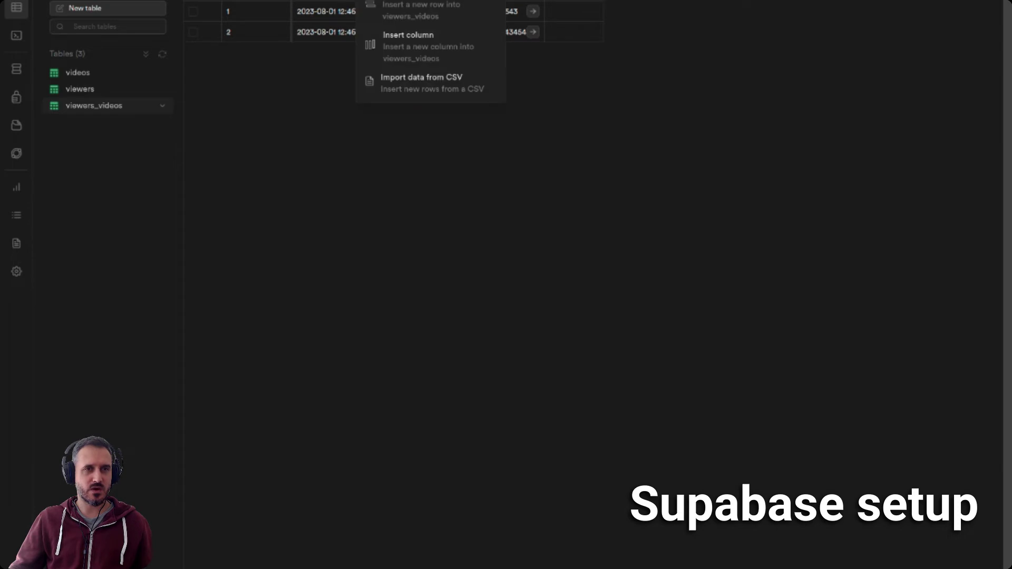
{"action": "left_click", "coordinate": [398, 2]}
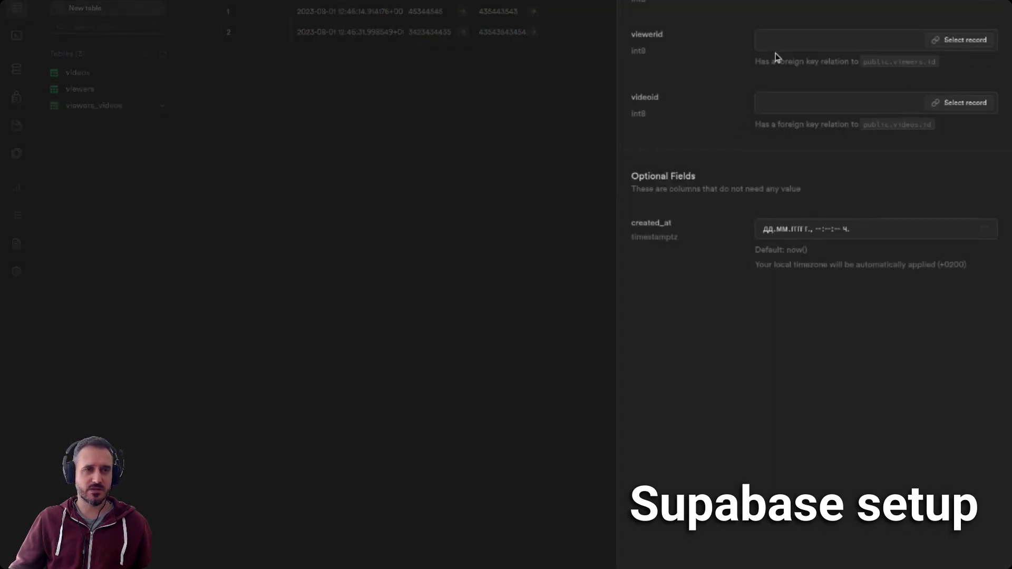
{"action": "left_click", "coordinate": [810, 37]}
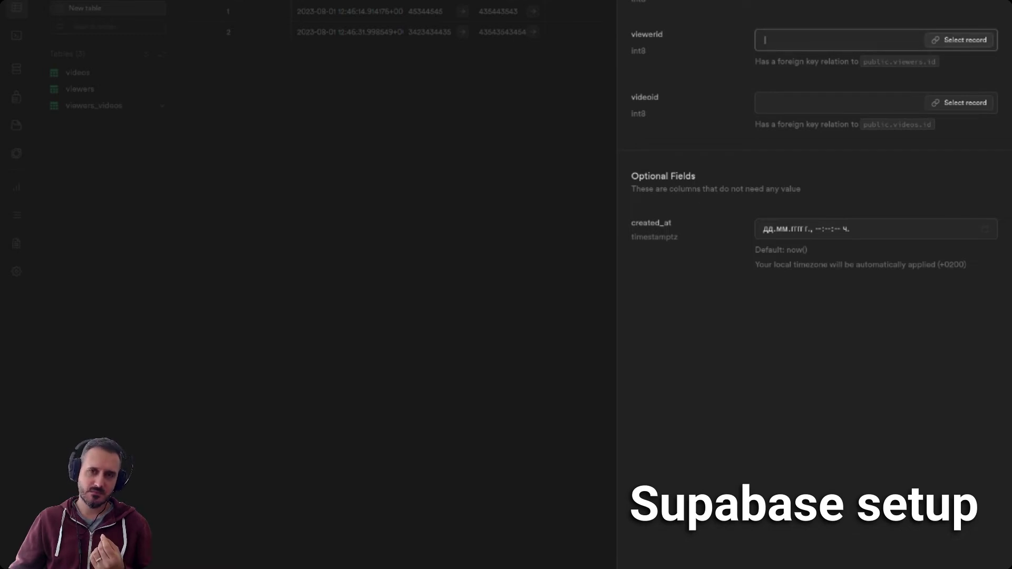
{"action": "left_click", "coordinate": [962, 42]}
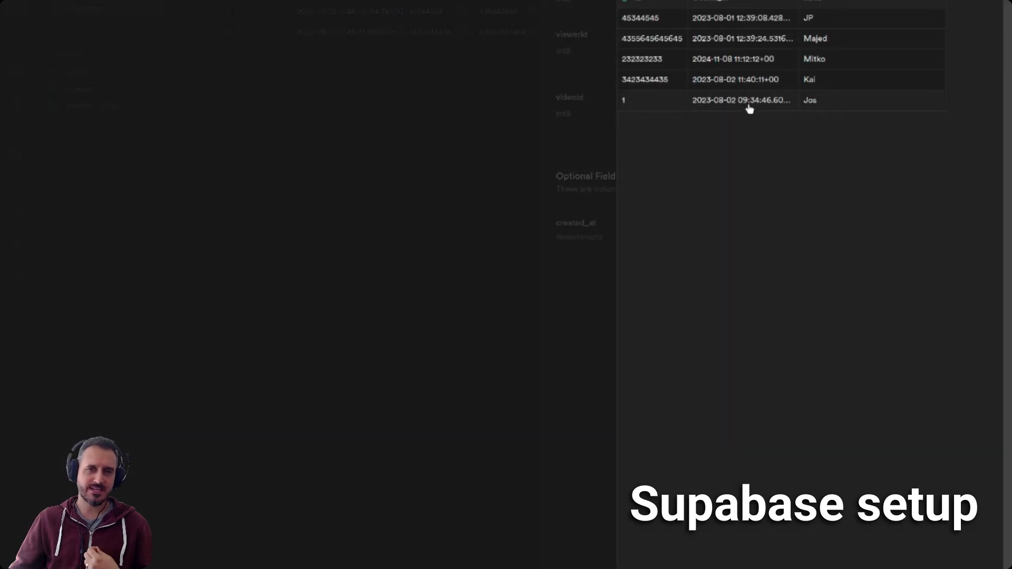
{"action": "left_click", "coordinate": [750, 84]}
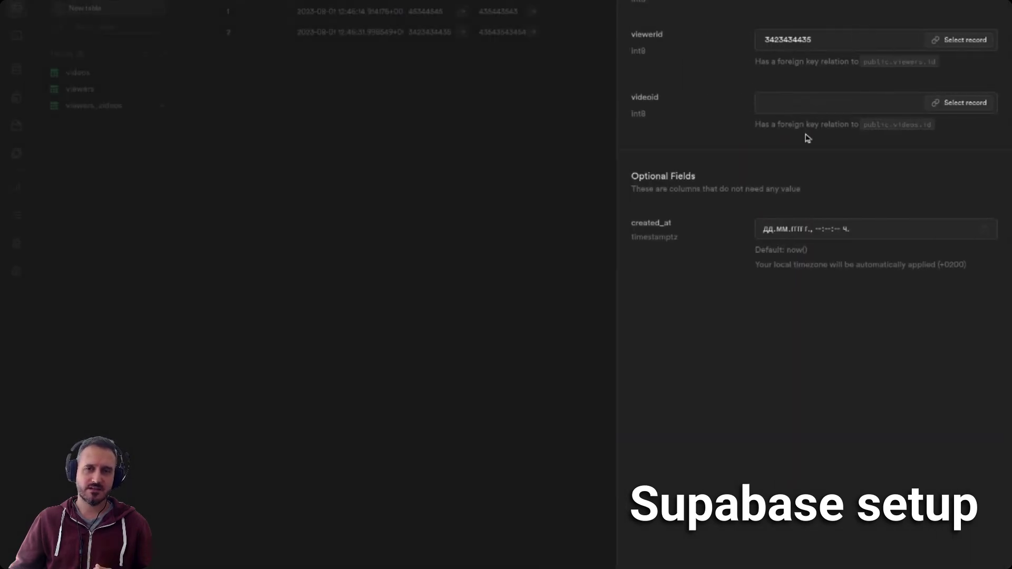
{"action": "left_click", "coordinate": [952, 110]}
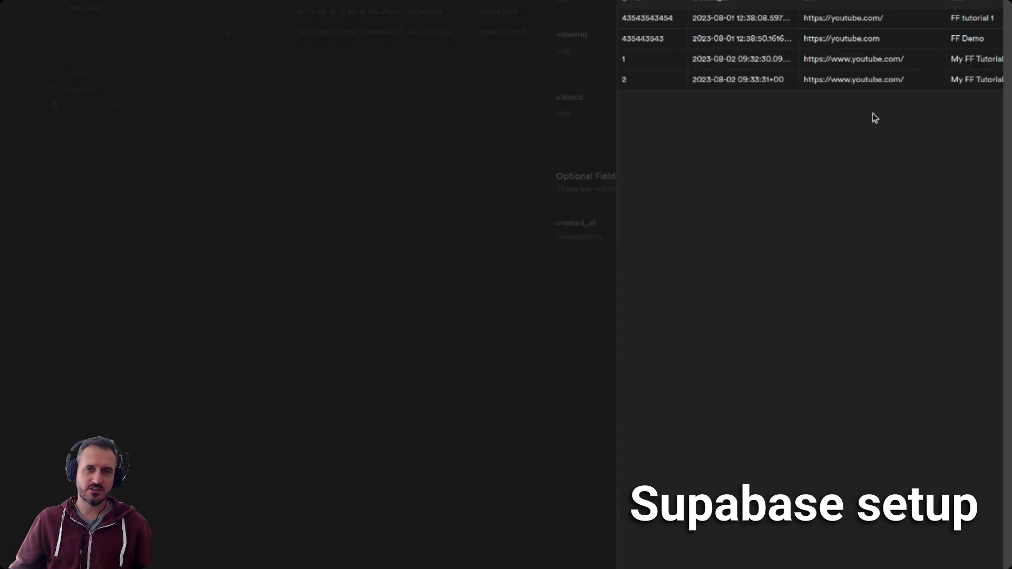
{"action": "left_click", "coordinate": [837, 66]}
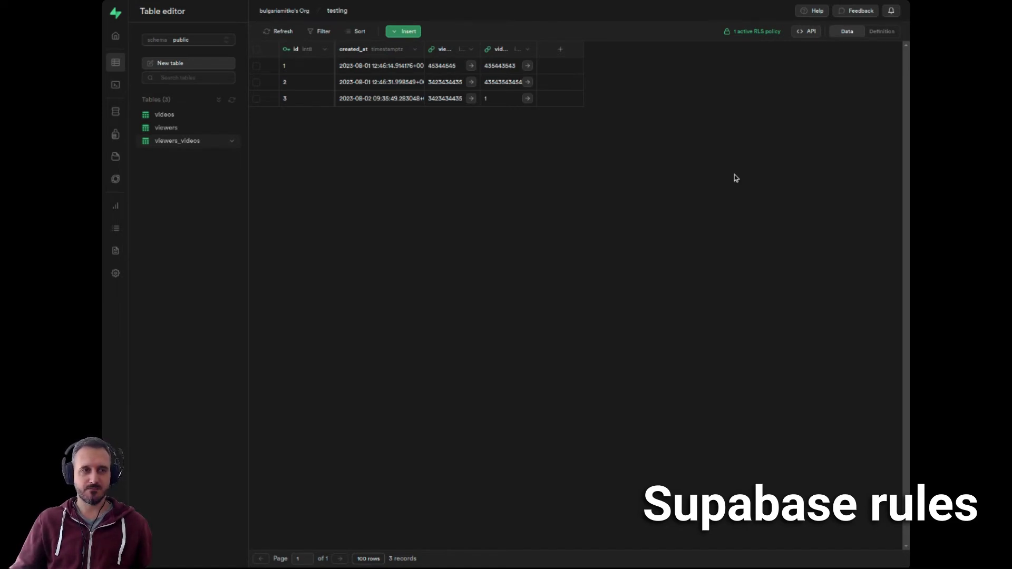
Open the videos table's RLS policies, start a new policy from a template and examine the SQL of Enable read access to everyone.
{"action": "left_click", "coordinate": [192, 120]}
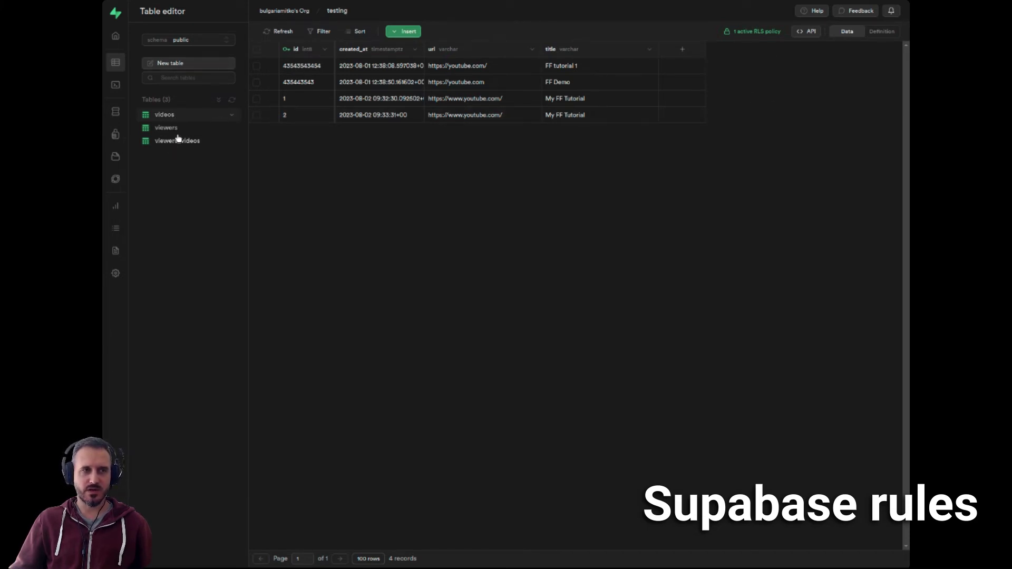
{"action": "left_click", "coordinate": [767, 32]}
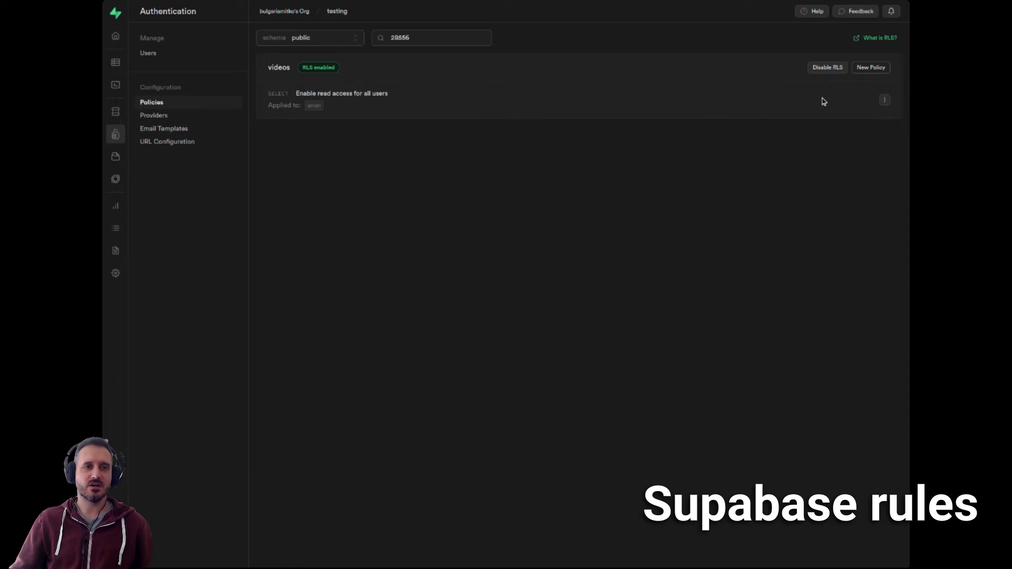
{"action": "left_click", "coordinate": [873, 68]}
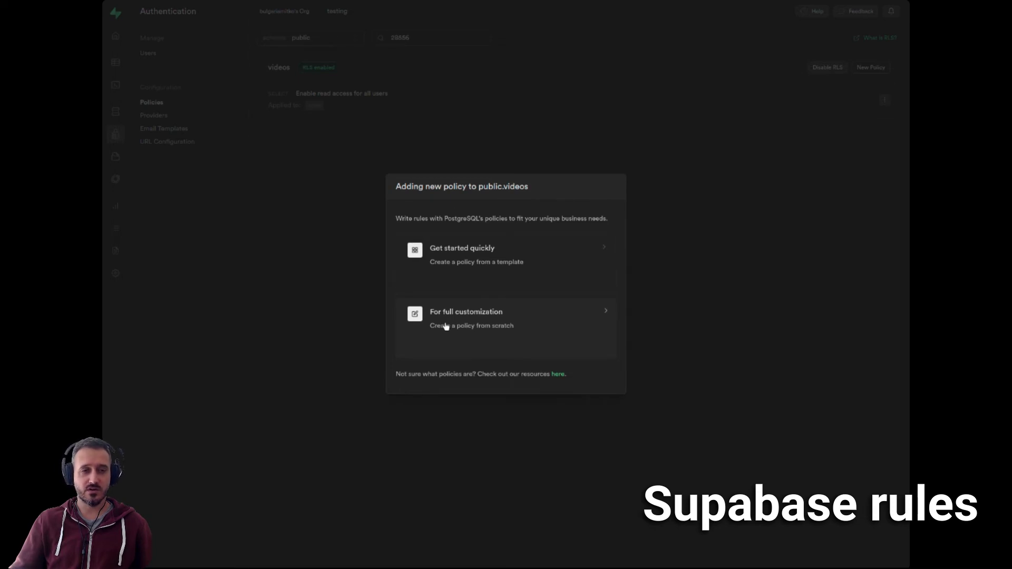
{"action": "left_click", "coordinate": [530, 272]}
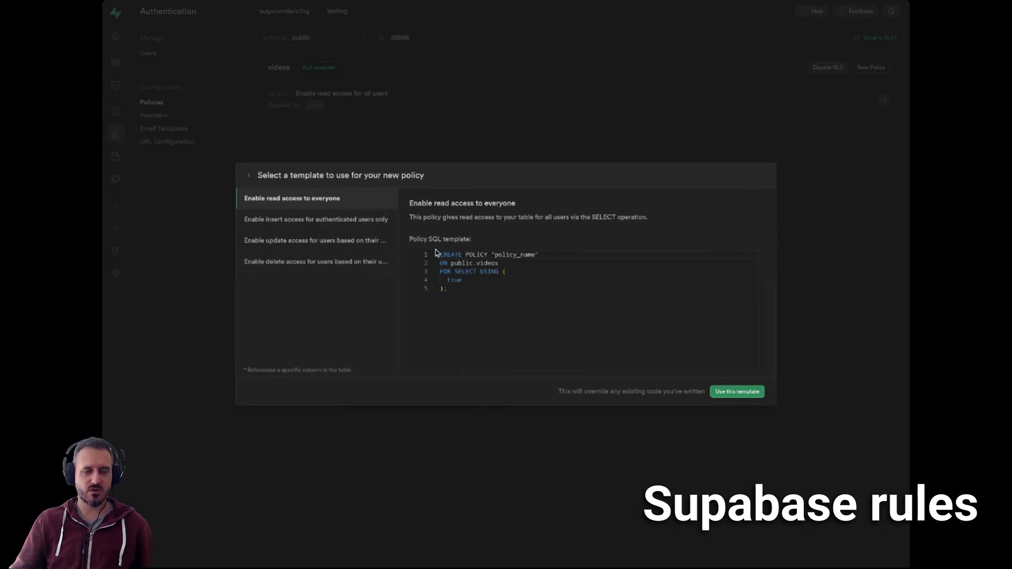
{"action": "left_click_drag", "start_coordinate": [473, 325], "coordinate": [514, 244]}
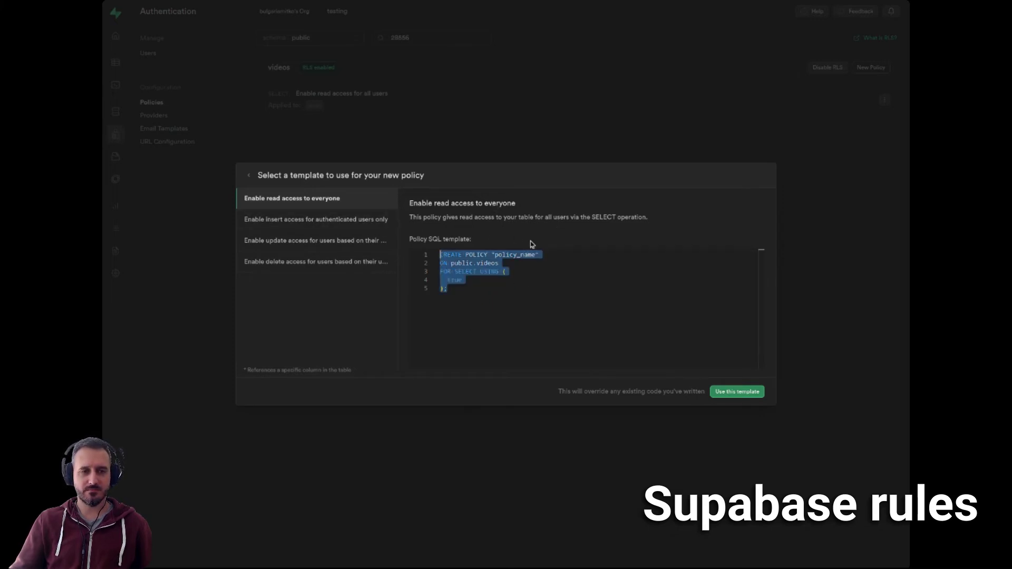
{"action": "left_click", "coordinate": [496, 298]}
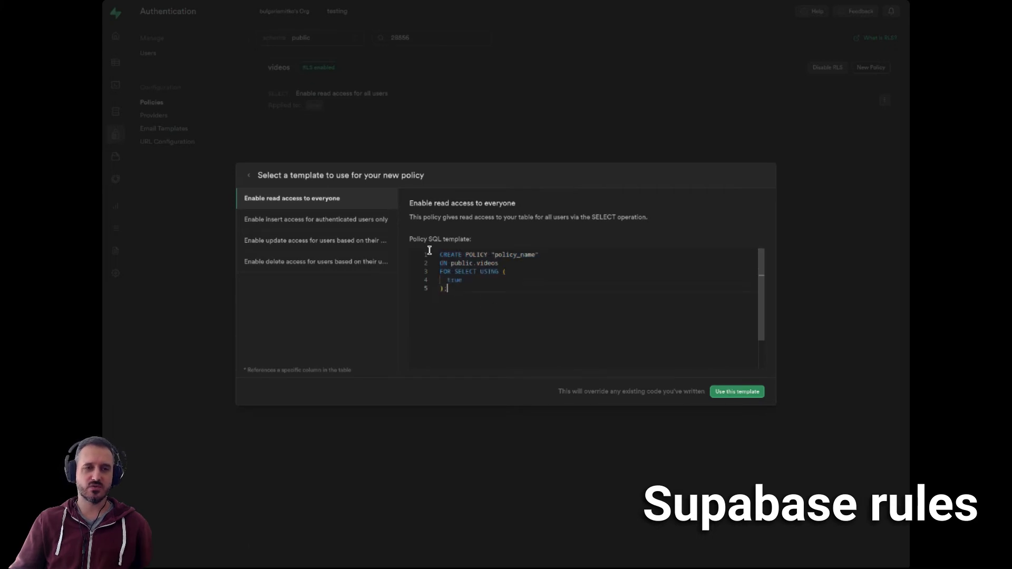
Leave the read-access template and start a policy from scratch on the videos table, naming it public view.
{"action": "left_click_drag", "start_coordinate": [448, 289], "coordinate": [422, 228]}
{"action": "left_click", "coordinate": [494, 297]}
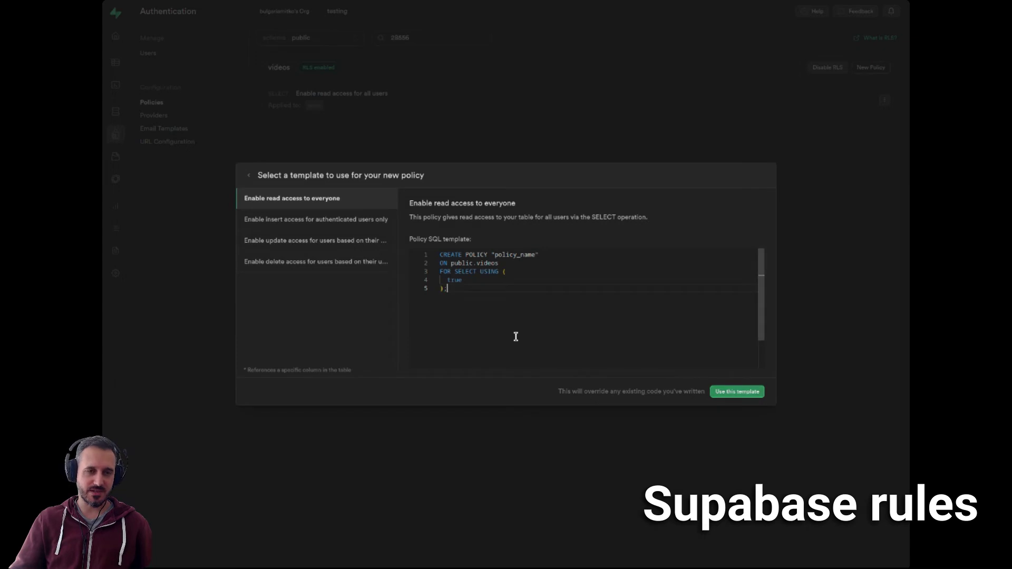
{"action": "left_click", "coordinate": [249, 175]}
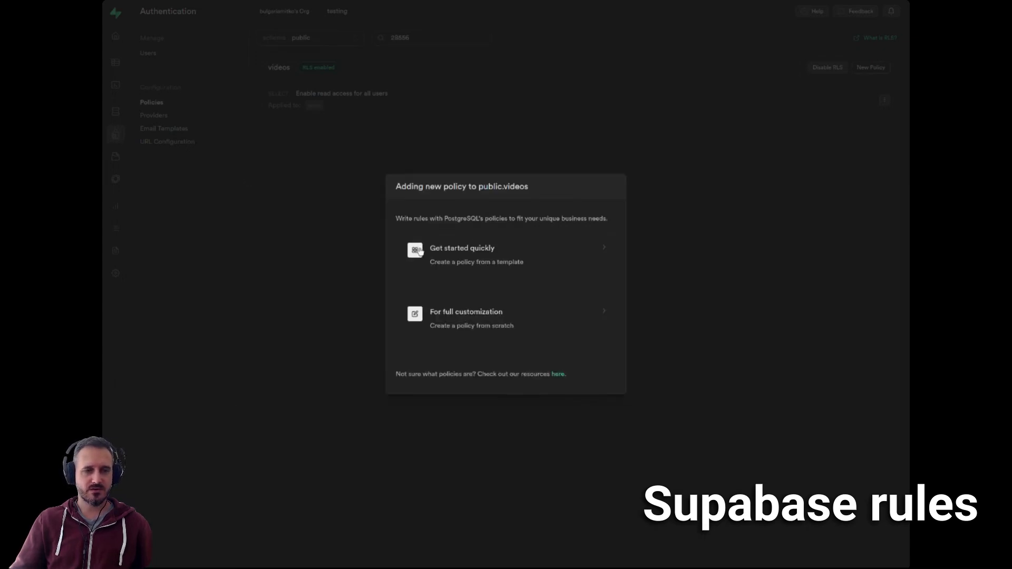
{"action": "left_click", "coordinate": [467, 326]}
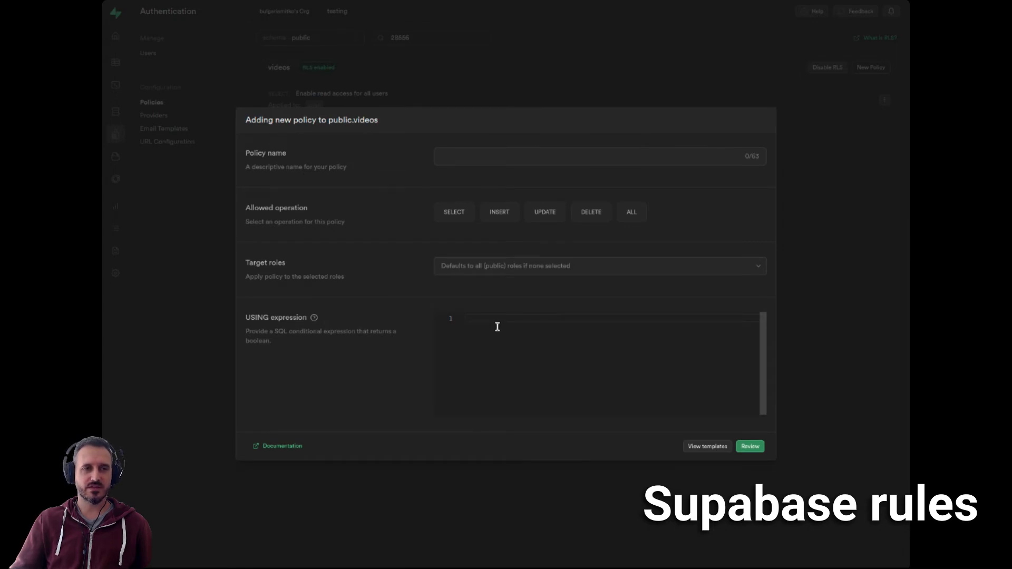
{"action": "left_click", "coordinate": [479, 158]}
{"action": "type", "text": "public view"}
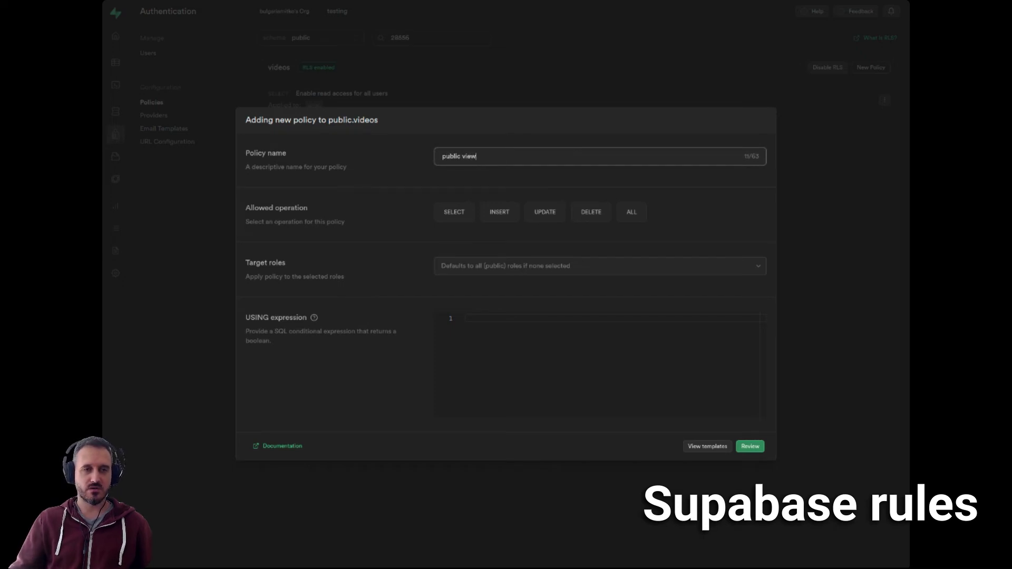
Allow the SELECT operation for the anon role and set the policy's USING expression to TRUE.
{"action": "left_click", "coordinate": [453, 215]}
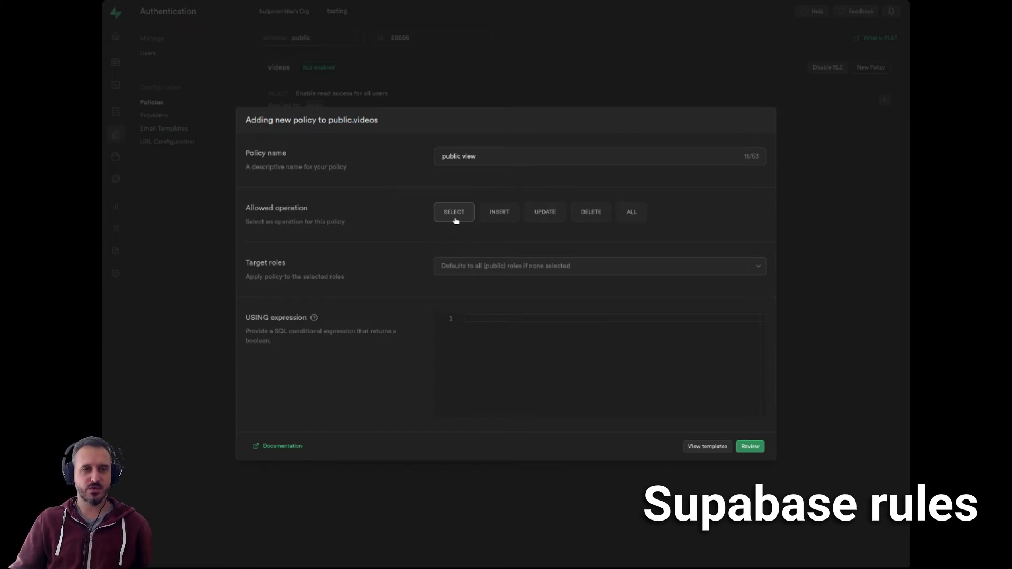
{"action": "left_click", "coordinate": [504, 269]}
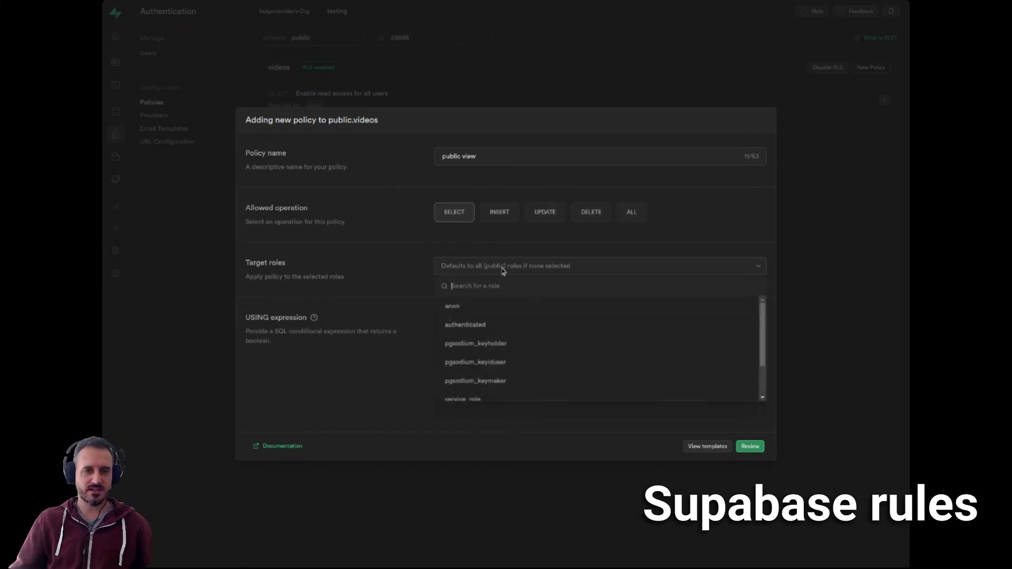
{"action": "left_click", "coordinate": [483, 310]}
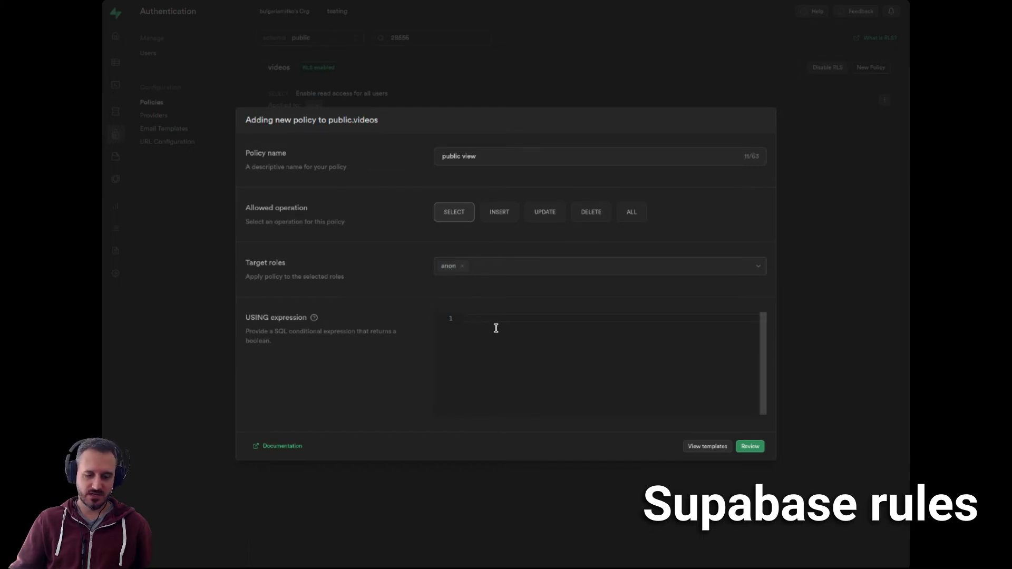
{"action": "type", "text": "UE"}
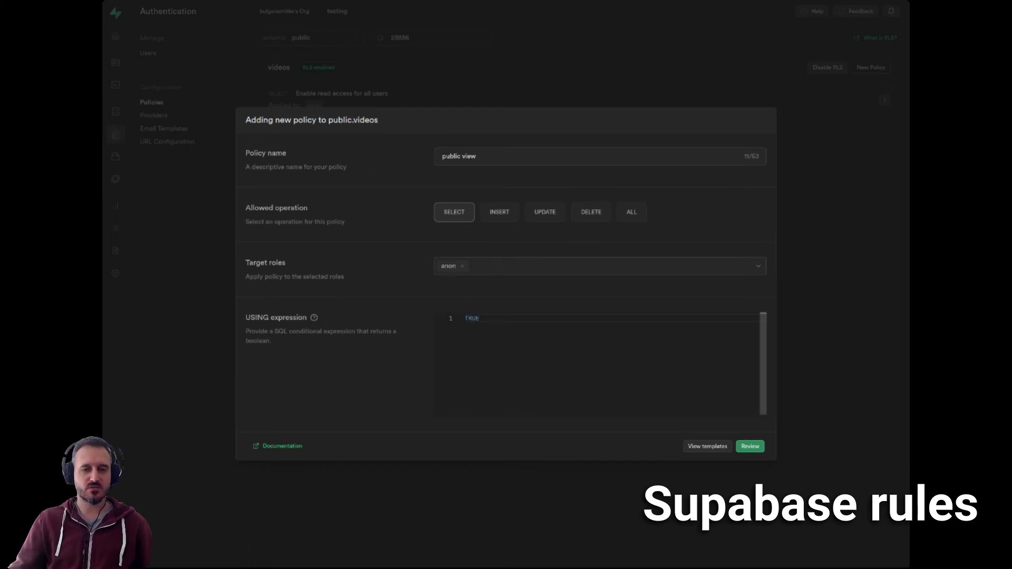
{"action": "left_click", "coordinate": [440, 317]}
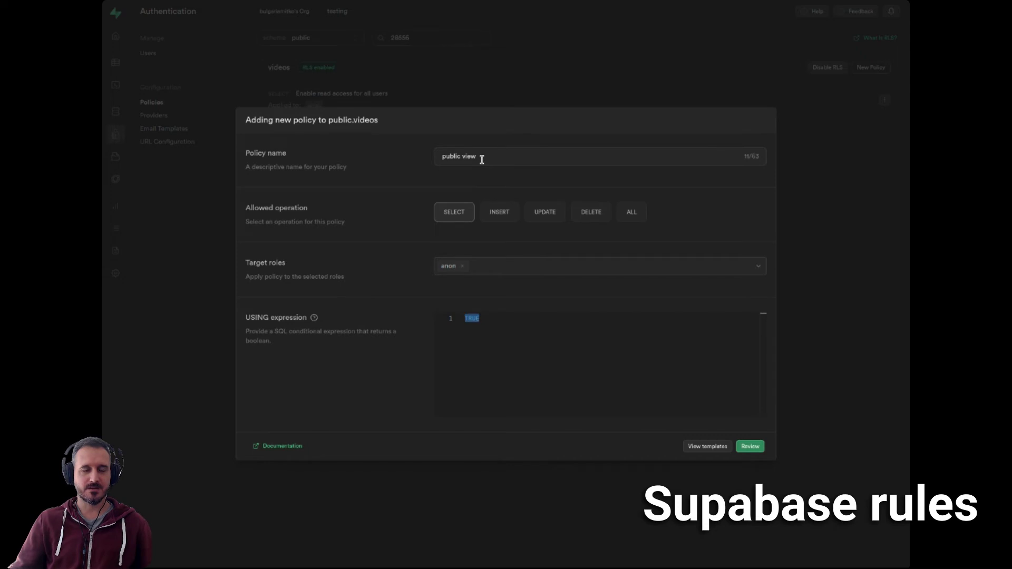
Review the SQL statement generated for the public view policy and save the policy on the videos table.
{"action": "left_click", "coordinate": [750, 446]}
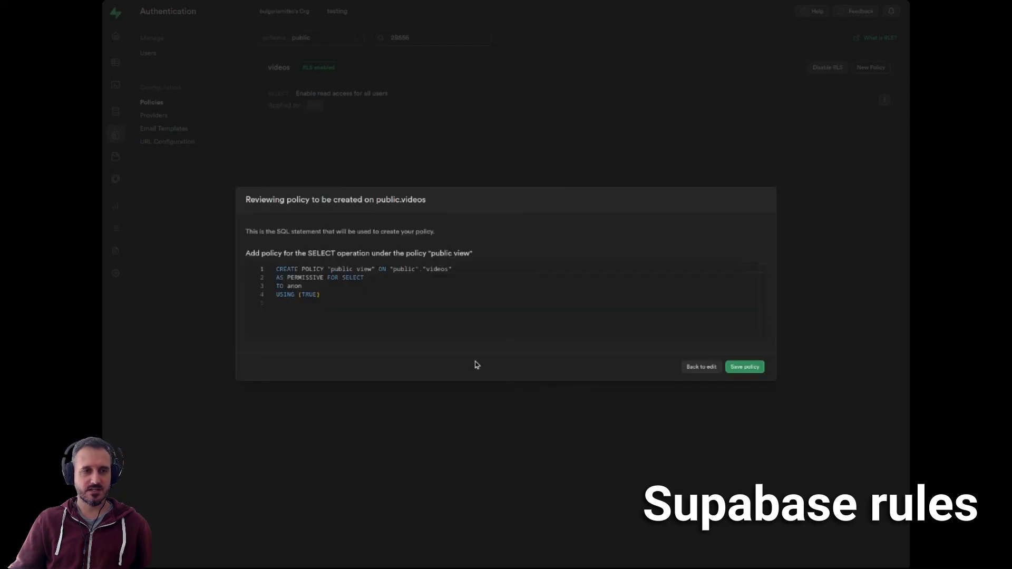
{"action": "left_click_drag", "start_coordinate": [335, 306], "coordinate": [265, 269]}
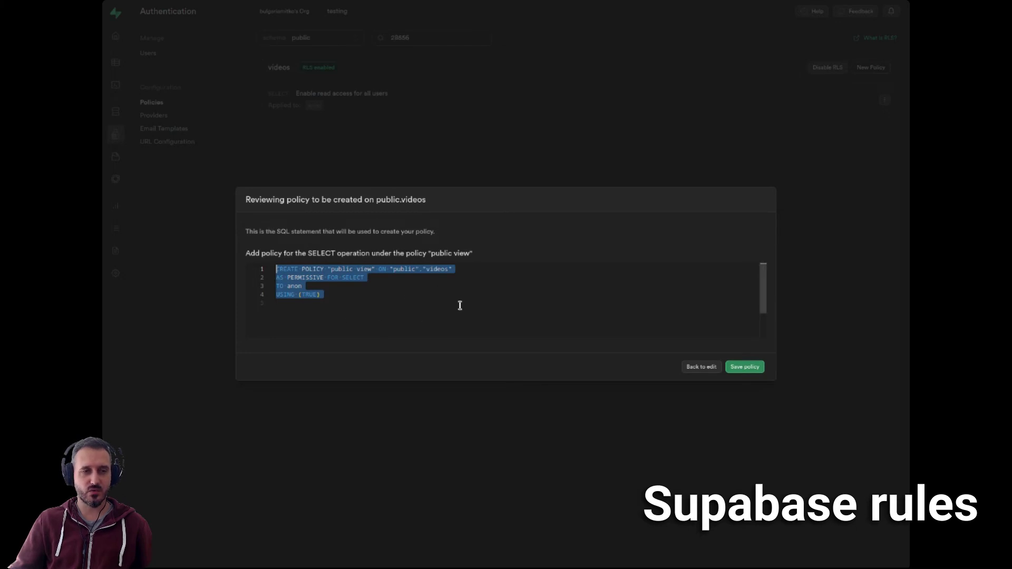
{"action": "left_click", "coordinate": [379, 305]}
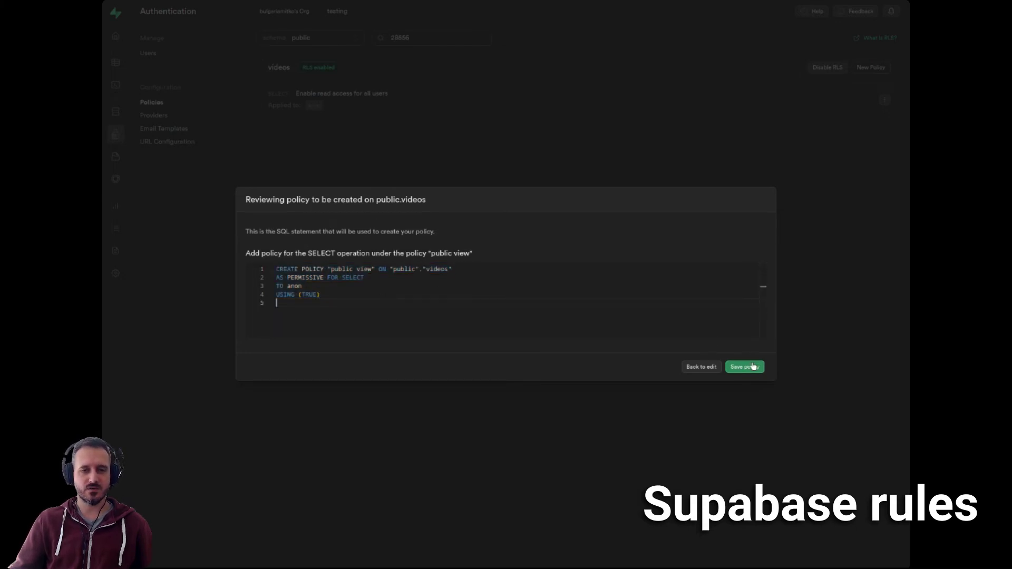
{"action": "left_click", "coordinate": [749, 369]}
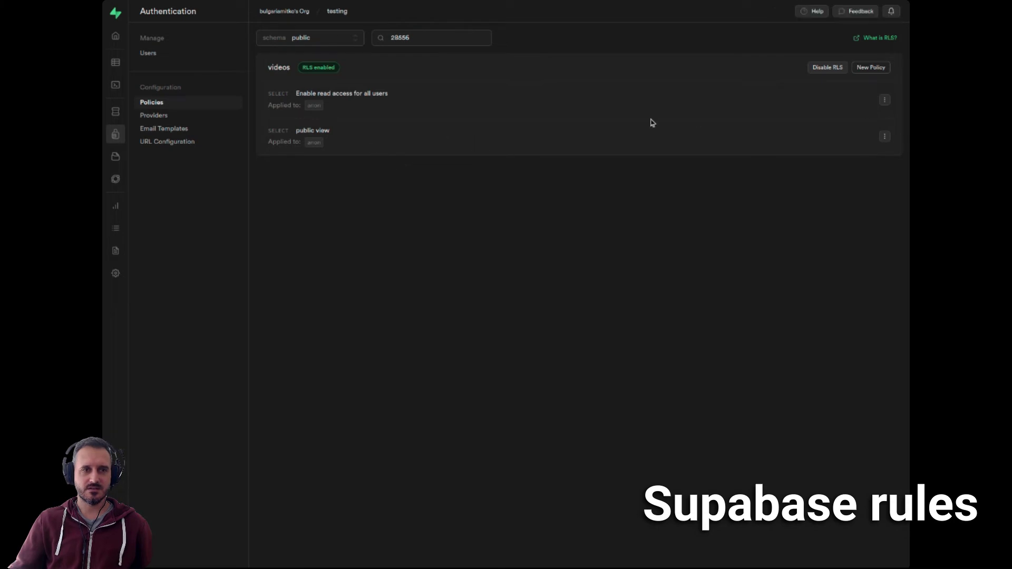
Compare the settings of the Enable read access for all users and public view policies without changing them.
{"action": "left_click", "coordinate": [884, 100]}
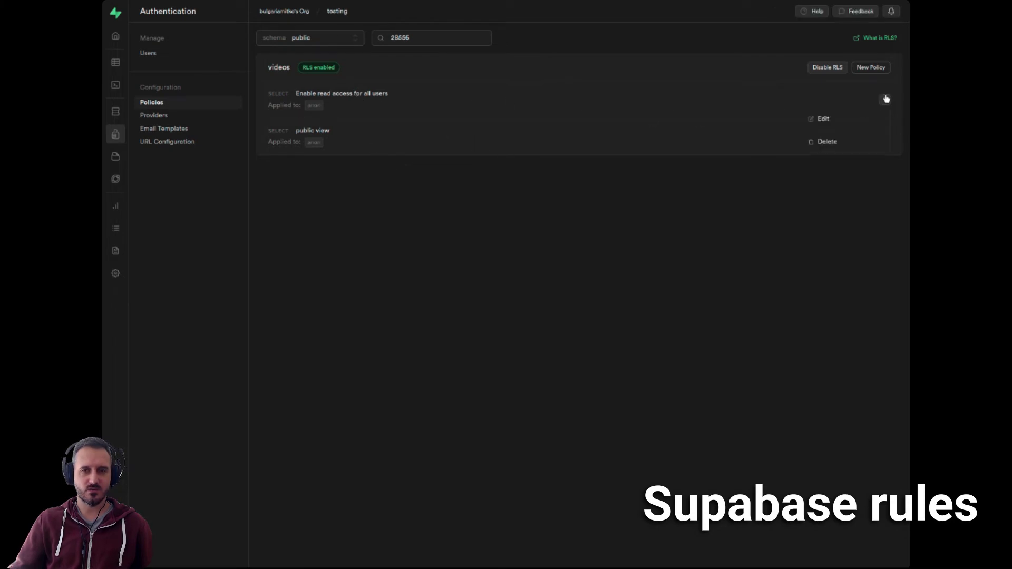
{"action": "left_click", "coordinate": [820, 121]}
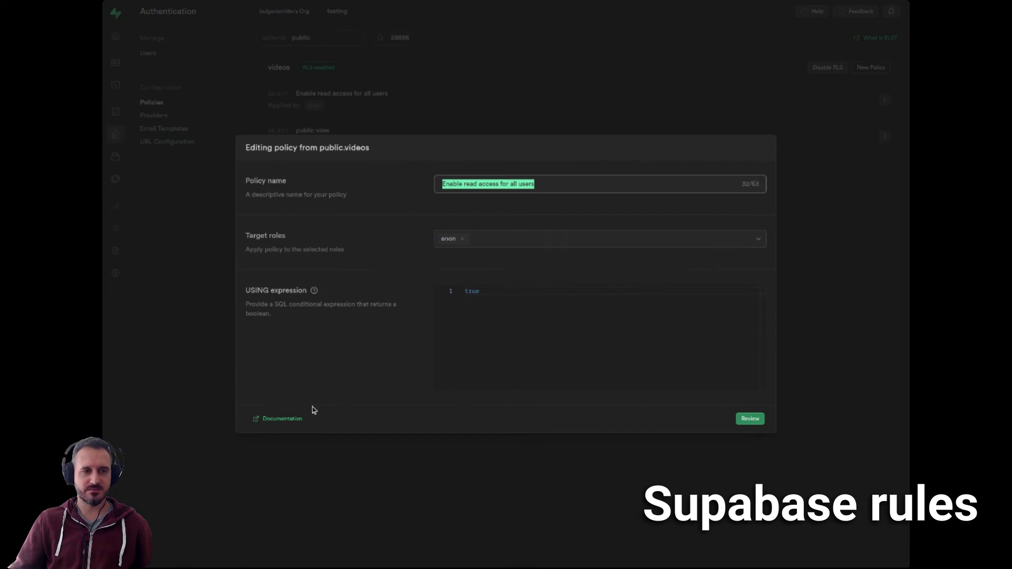
{"action": "left_click", "coordinate": [819, 227]}
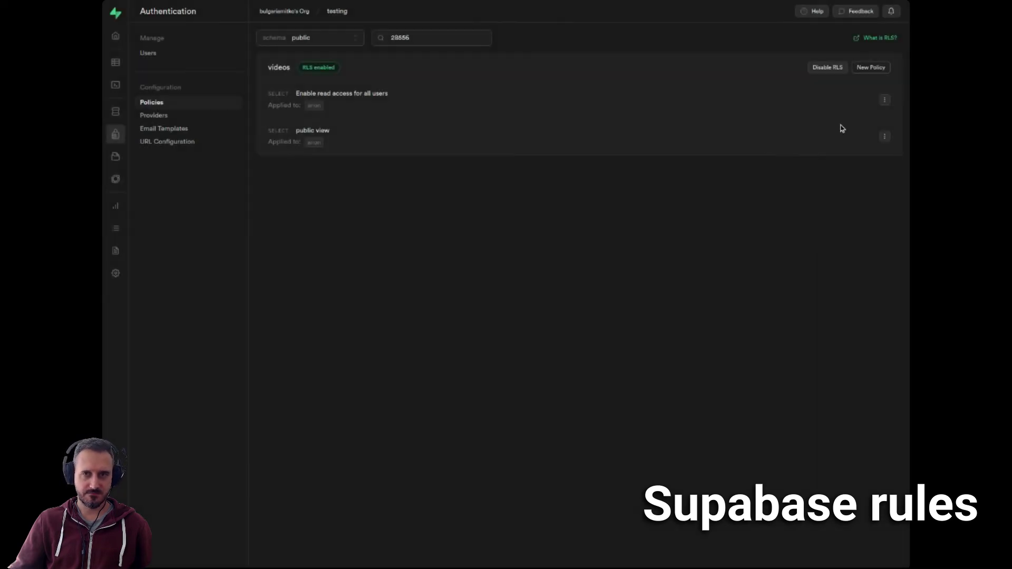
{"action": "left_click", "coordinate": [885, 138]}
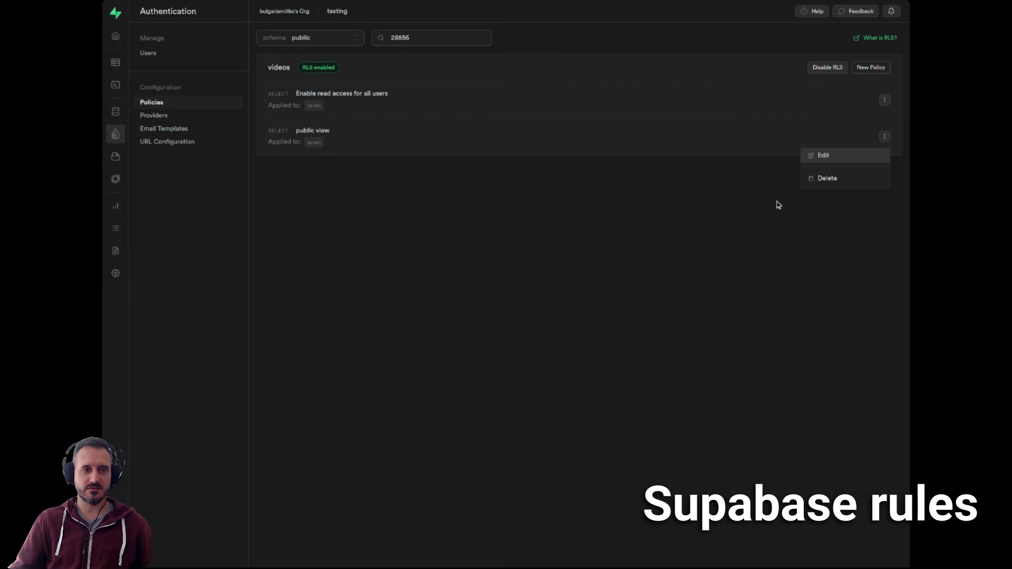
{"action": "left_click", "coordinate": [861, 154]}
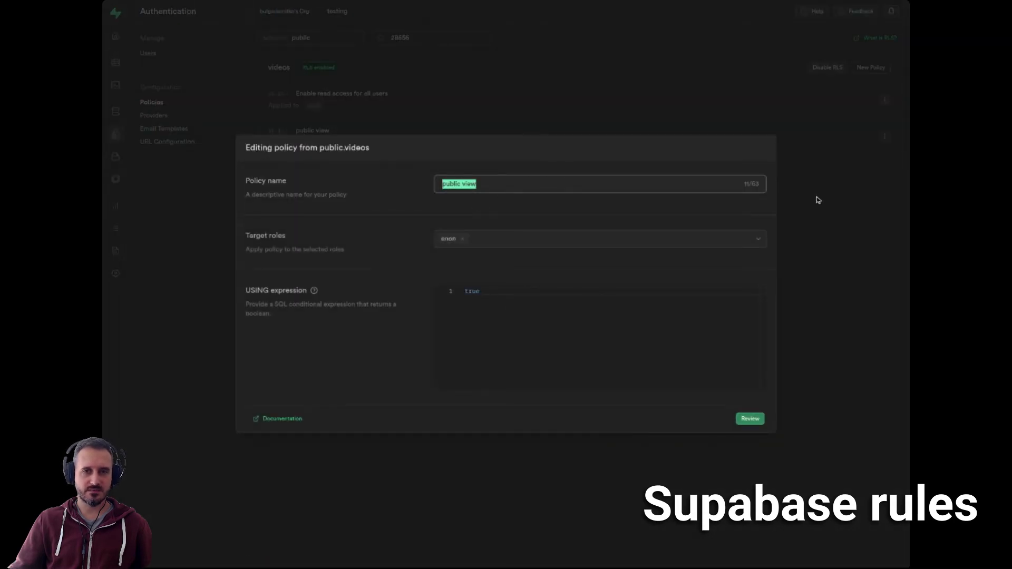
{"action": "left_click", "coordinate": [819, 200]}
Delete the public view policy from the videos table and confirm the deletion.
{"action": "left_click", "coordinate": [885, 139]}
{"action": "left_click", "coordinate": [843, 178]}
{"action": "left_click", "coordinate": [565, 313]}
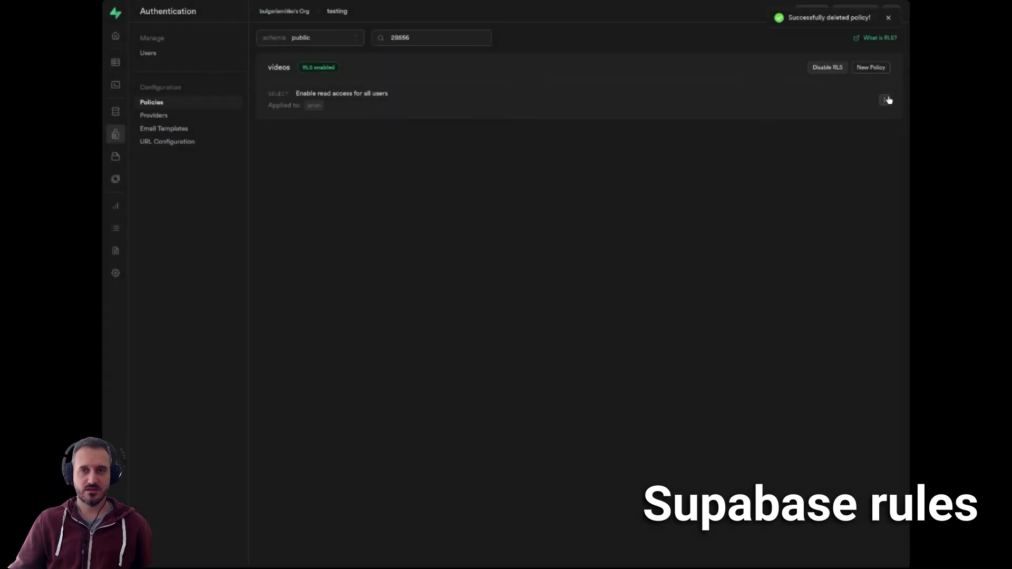
Examine the name, target role and USING expression of the Enable read access for all users policy, then close it unchanged.
{"action": "left_click", "coordinate": [888, 100]}
{"action": "left_click", "coordinate": [823, 126]}
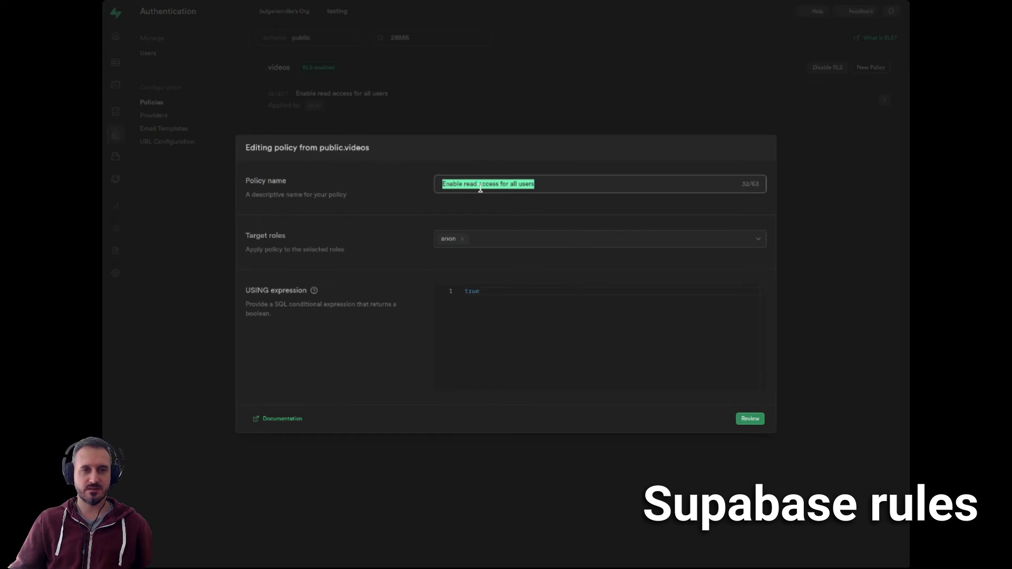
{"action": "left_click", "coordinate": [553, 186]}
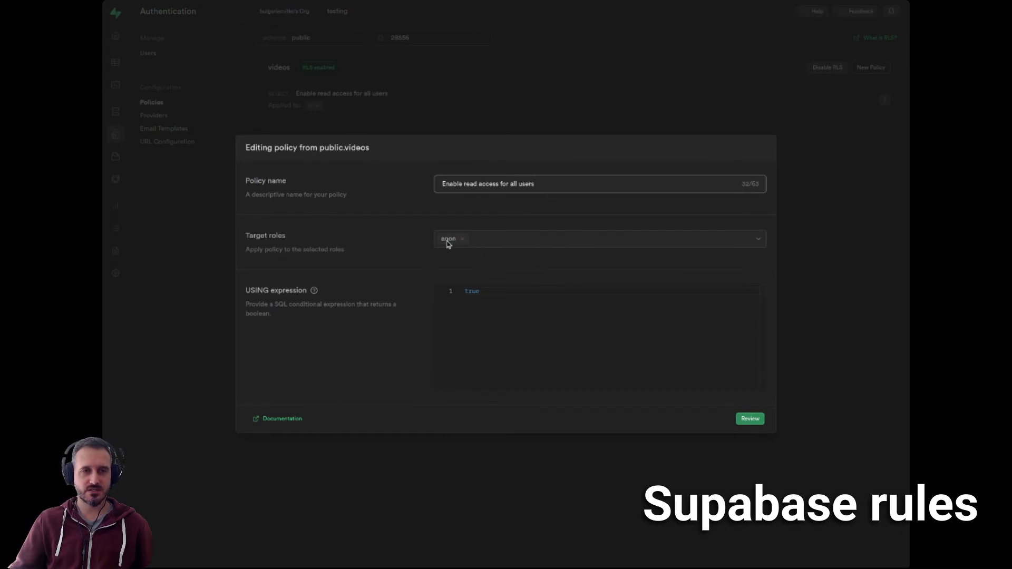
{"action": "double_click", "coordinate": [483, 293]}
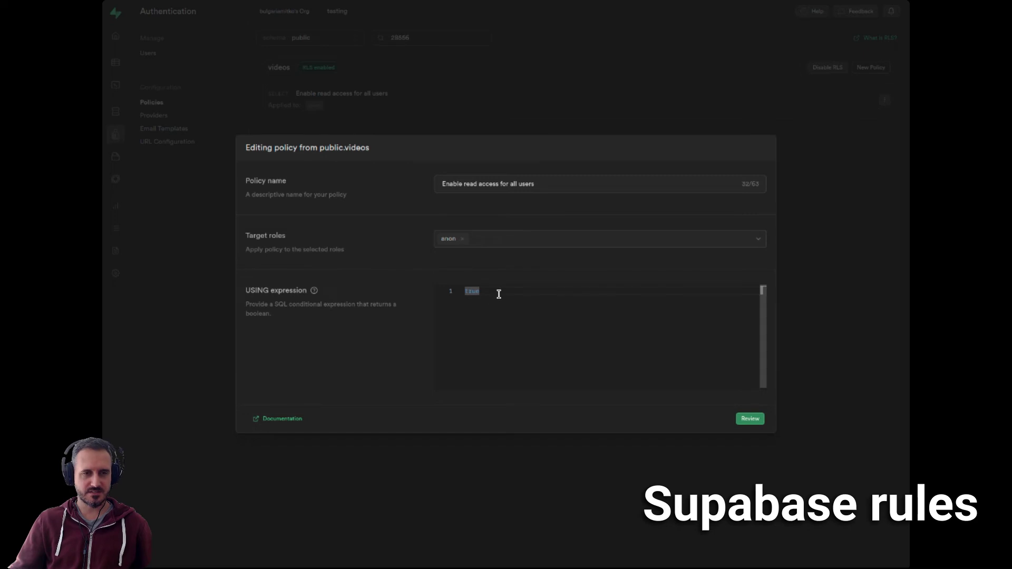
{"action": "left_click", "coordinate": [816, 305]}
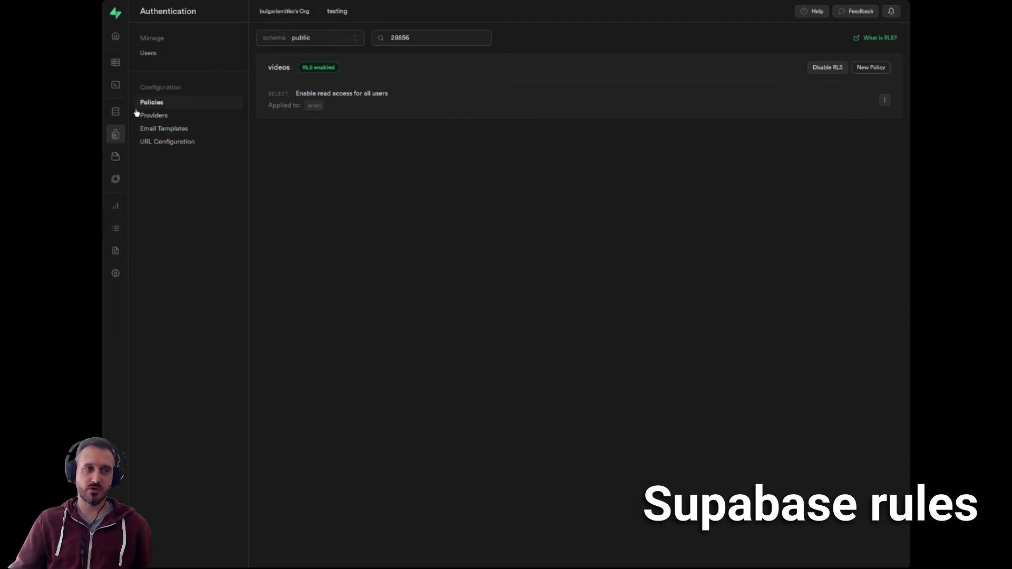
View the videos table's records, open its active RLS policy and check the filter in the policy search.
{"action": "left_click", "coordinate": [116, 64]}
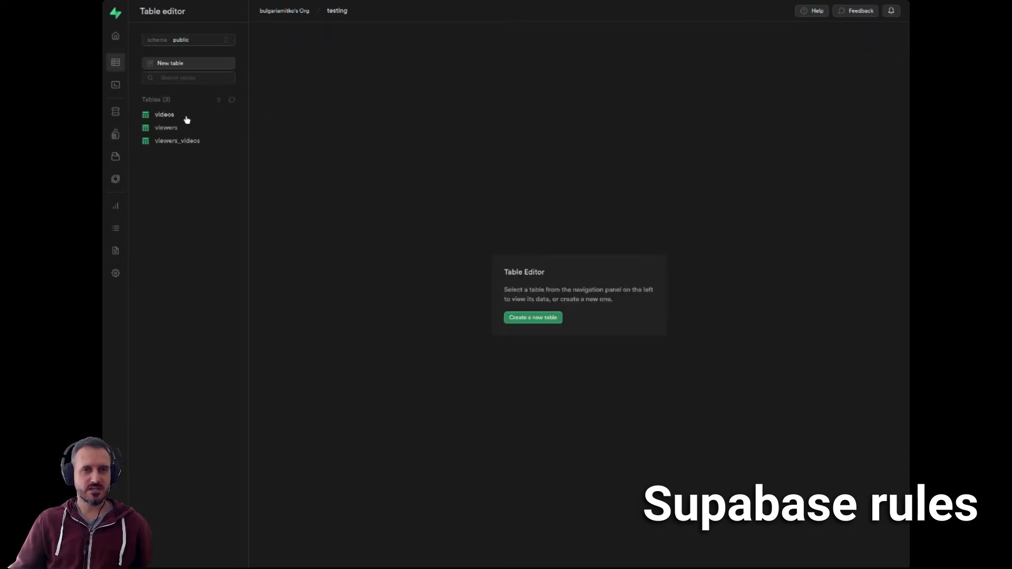
{"action": "left_click", "coordinate": [187, 119]}
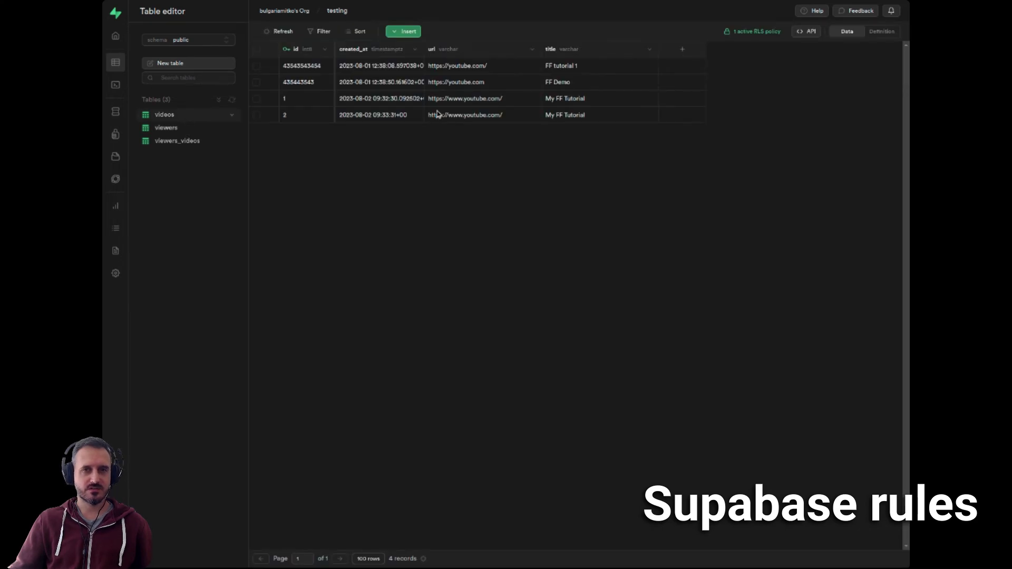
{"action": "left_click", "coordinate": [741, 33]}
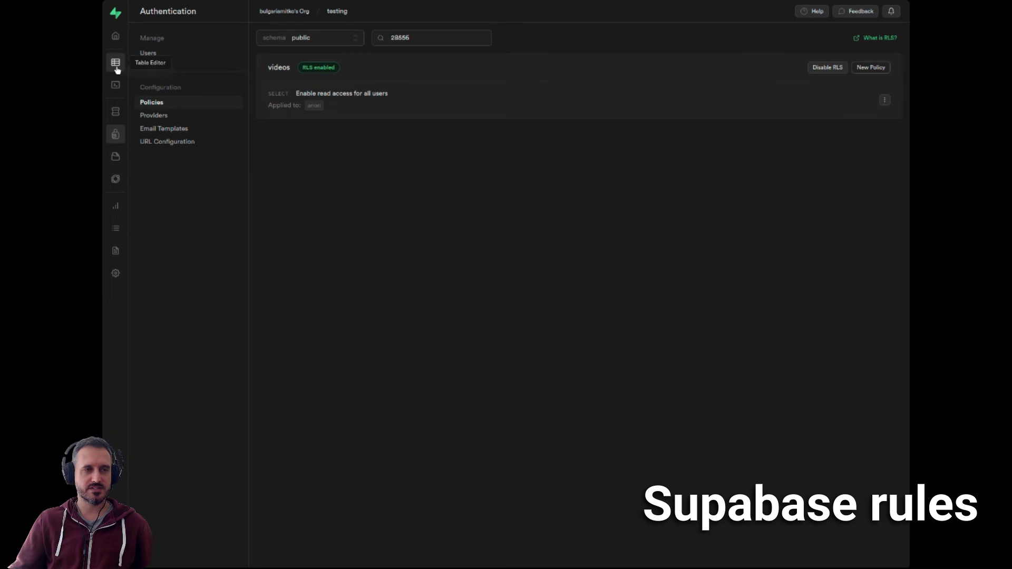
{"action": "left_click", "coordinate": [420, 39]}
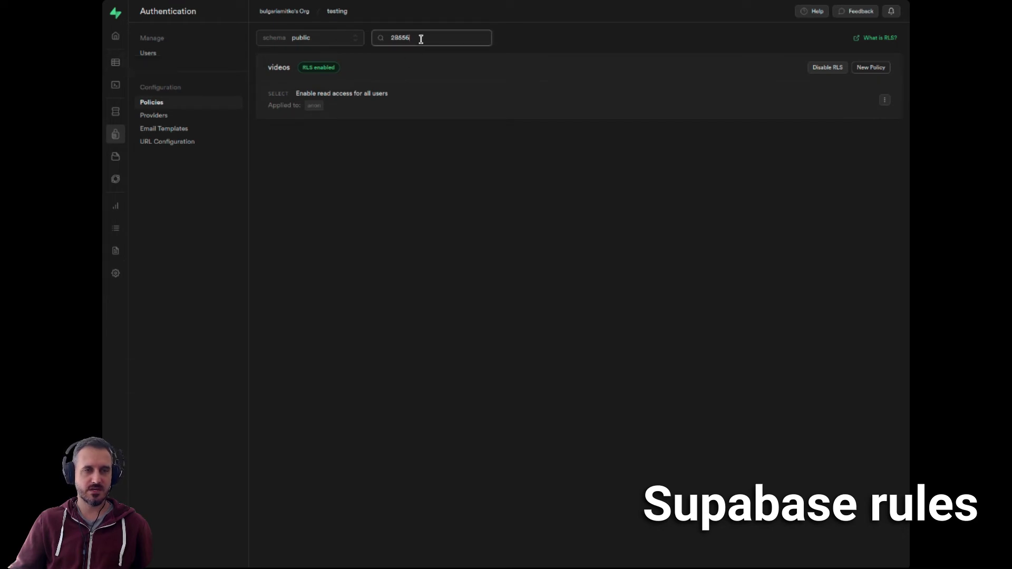
Open the viewers table's RLS policies and inspect the settings of the public-read policy.
{"action": "left_click", "coordinate": [115, 62]}
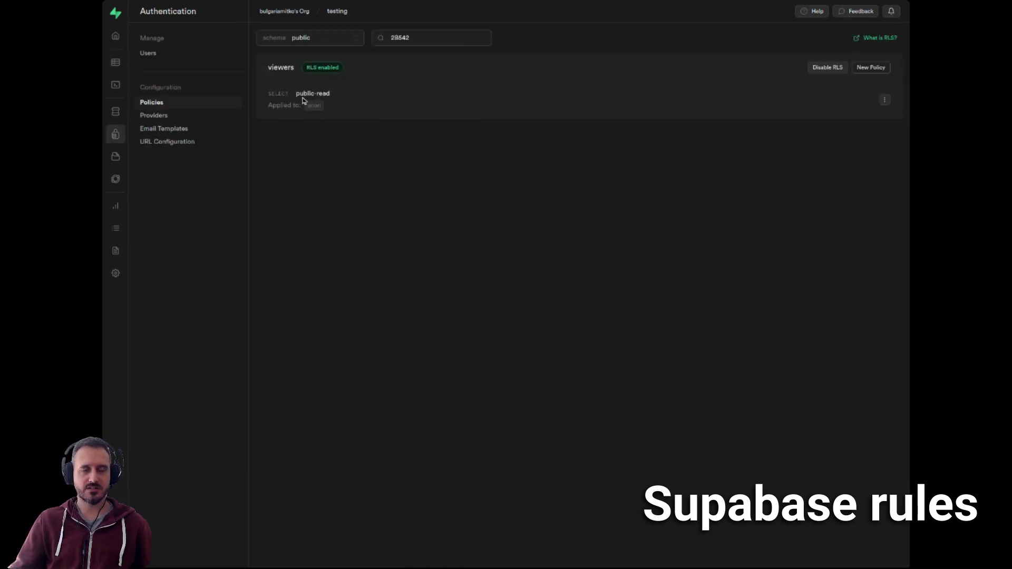
{"action": "left_click", "coordinate": [886, 102]}
{"action": "left_click", "coordinate": [849, 125]}
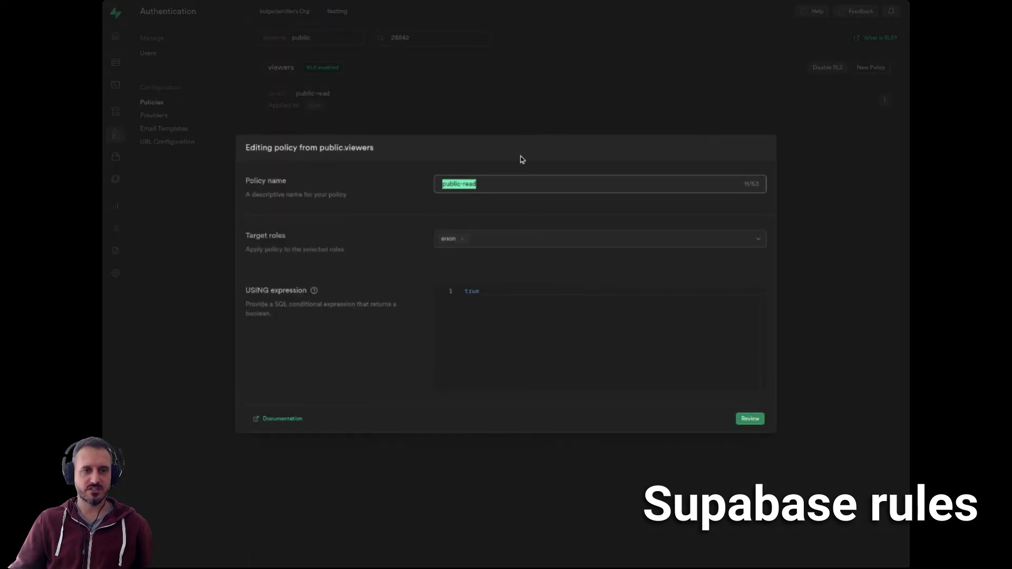
{"action": "left_click", "coordinate": [828, 195]}
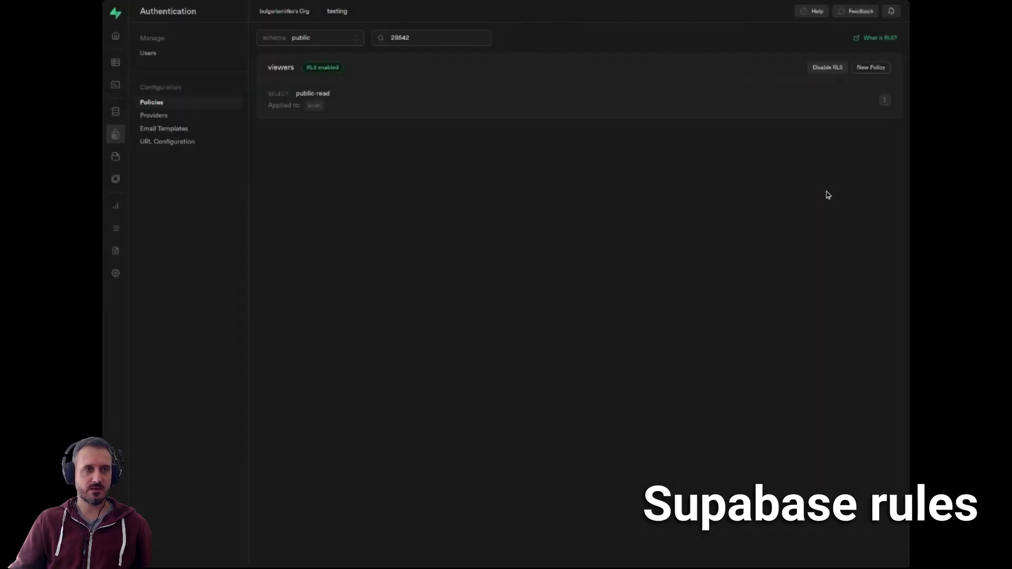
Open the viewers_videos table's RLS policies and check which roles its read policy applies to.
{"action": "left_click", "coordinate": [115, 63]}
{"action": "left_click", "coordinate": [191, 144]}
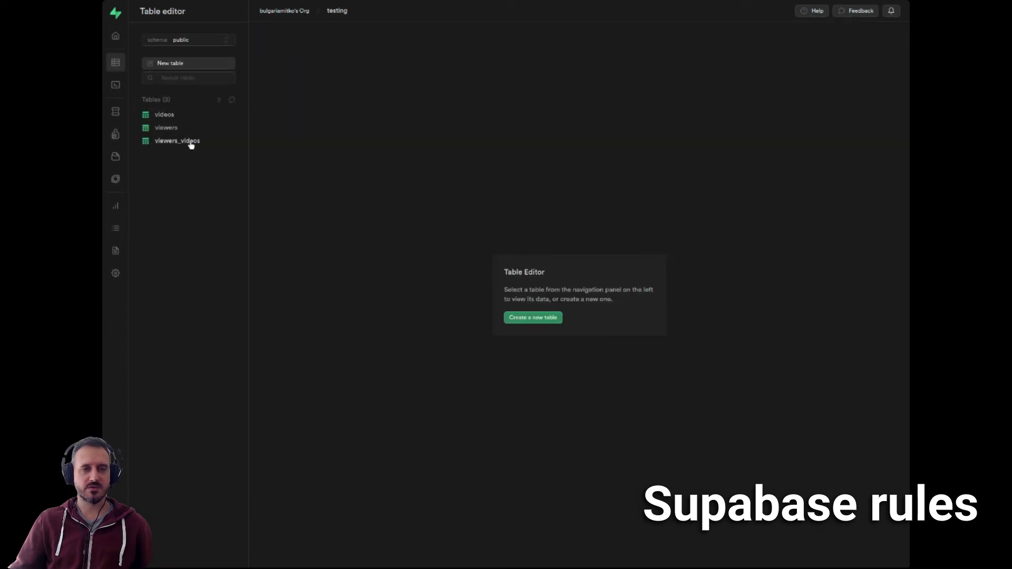
{"action": "left_click", "coordinate": [757, 32]}
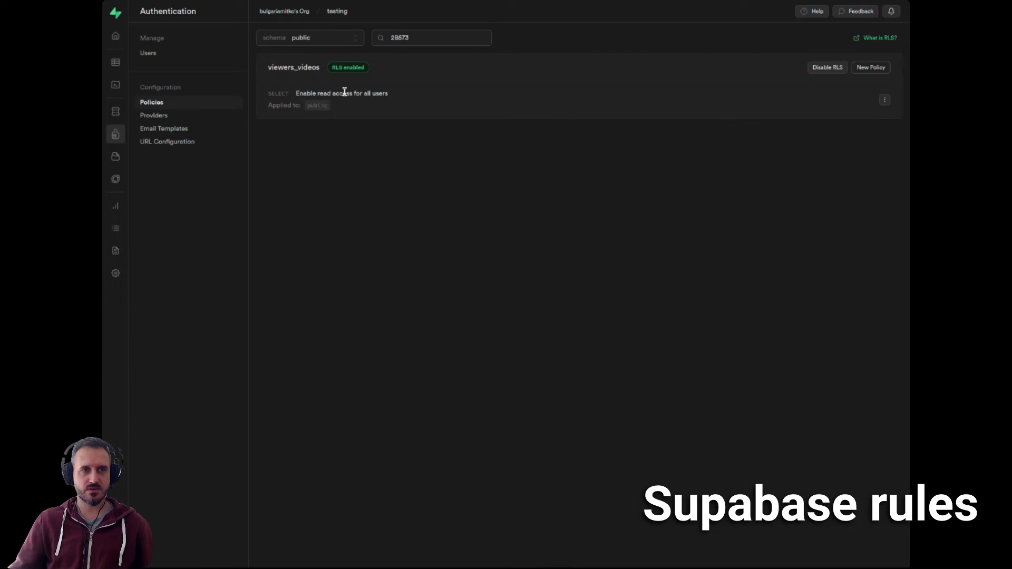
Return to the viewers table's RLS policies and reopen the public-read policy to examine its target role and USING expression.
{"action": "left_click", "coordinate": [115, 63]}
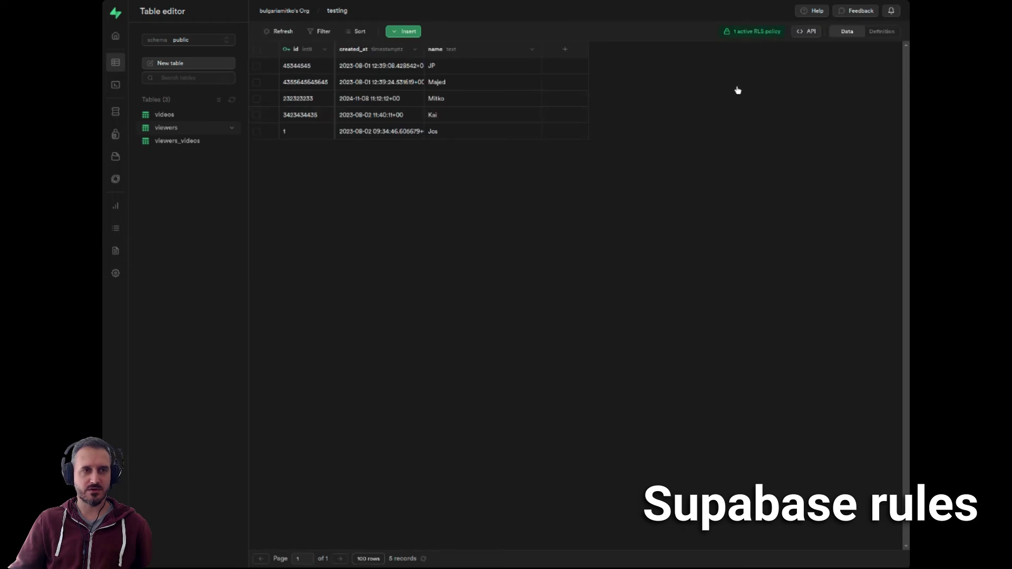
{"action": "left_click", "coordinate": [757, 33]}
{"action": "left_click", "coordinate": [884, 99]}
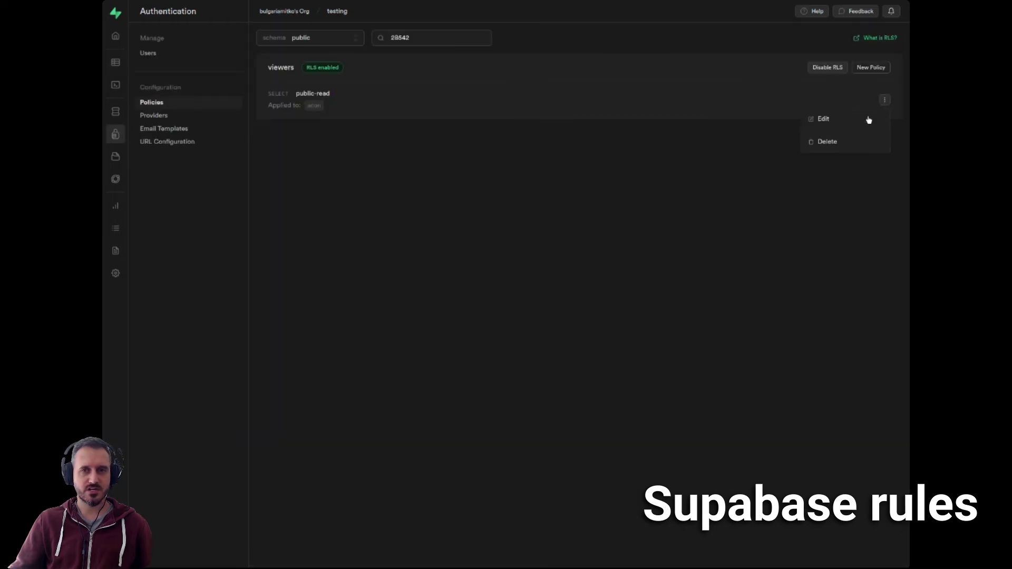
{"action": "left_click", "coordinate": [720, 148]}
{"action": "left_click", "coordinate": [884, 99]}
{"action": "left_click", "coordinate": [823, 119]}
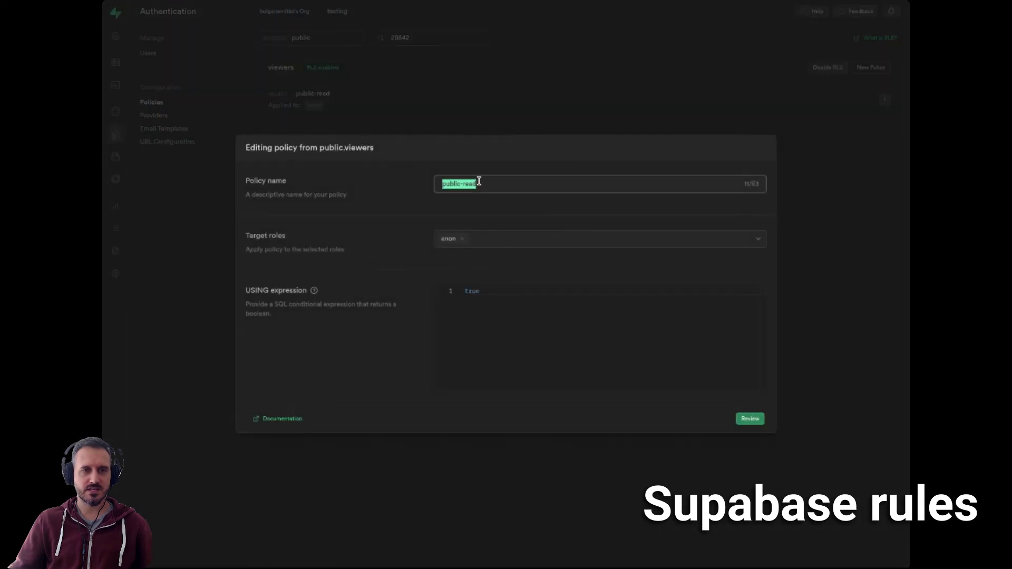
Close the policy editor without changes and delete the public-read policy from the viewers table.
{"action": "left_click", "coordinate": [856, 210]}
{"action": "left_click", "coordinate": [884, 100]}
{"action": "left_click", "coordinate": [827, 142]}
{"action": "left_click", "coordinate": [578, 312]}
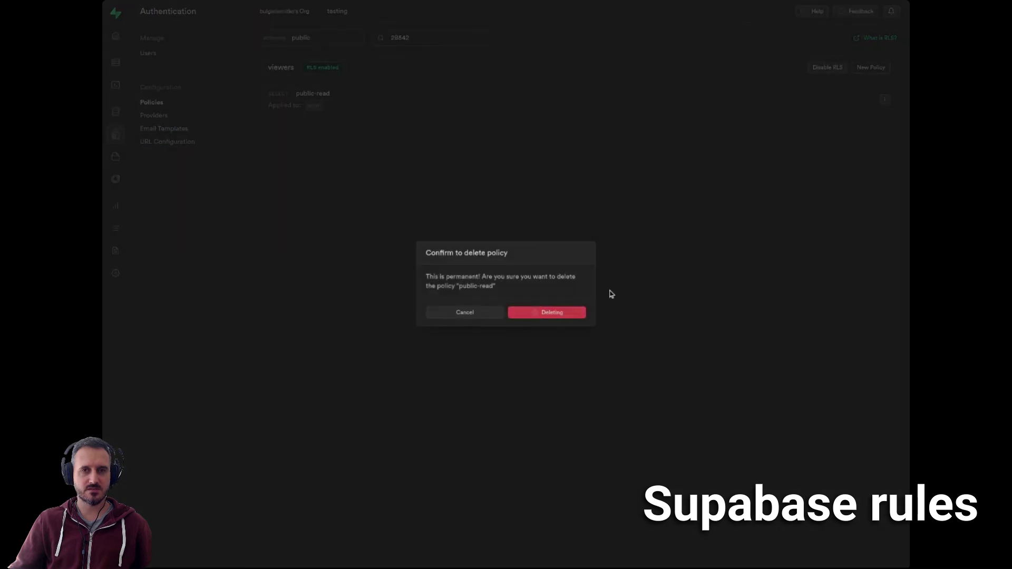
Create a SELECT policy on the viewers table from the "Enable read access to everyone" template and save it.
{"action": "left_click", "coordinate": [875, 70]}
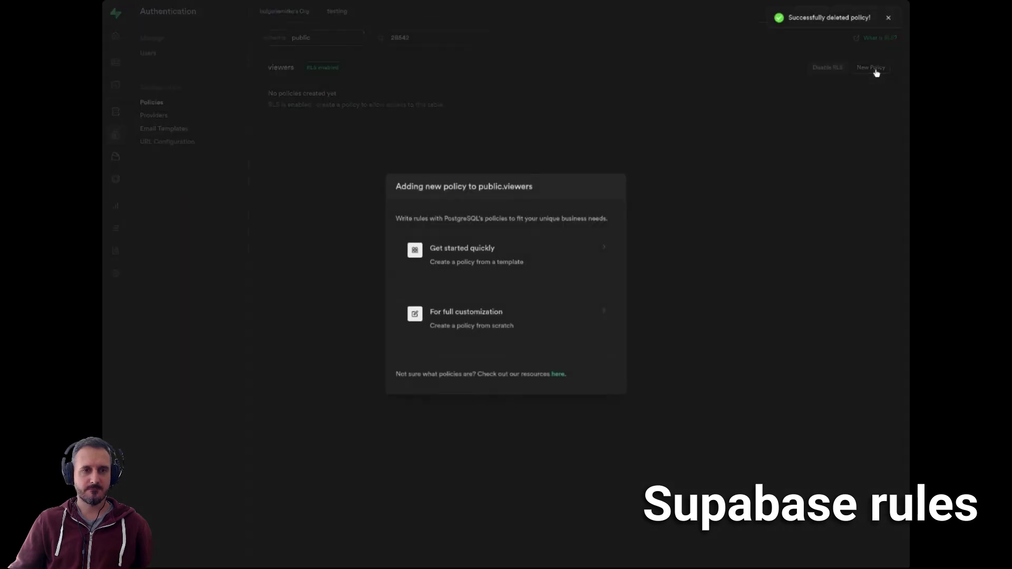
{"action": "left_click", "coordinate": [510, 276]}
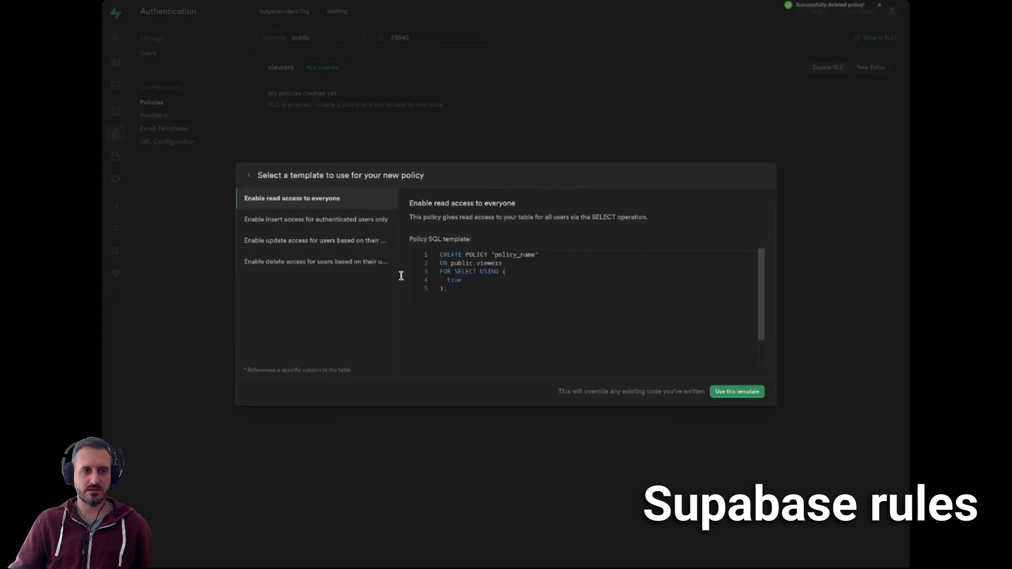
{"action": "left_click", "coordinate": [740, 391]}
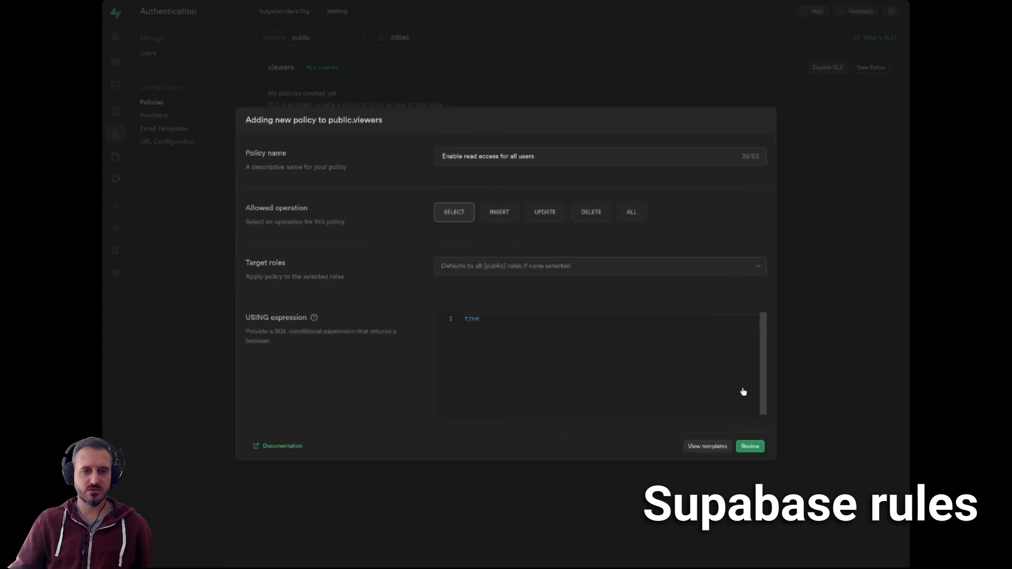
{"action": "left_click", "coordinate": [757, 448]}
{"action": "left_click", "coordinate": [760, 368]}
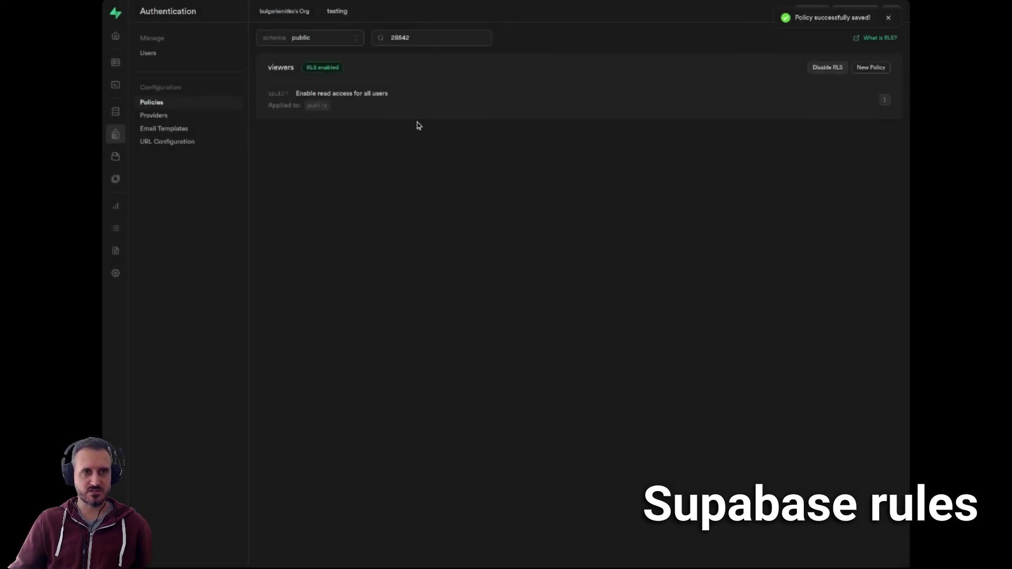
Check the target roles and USING expression of the viewers table's read policy, and return to the videos table in the table editor.
{"action": "left_click", "coordinate": [883, 100]}
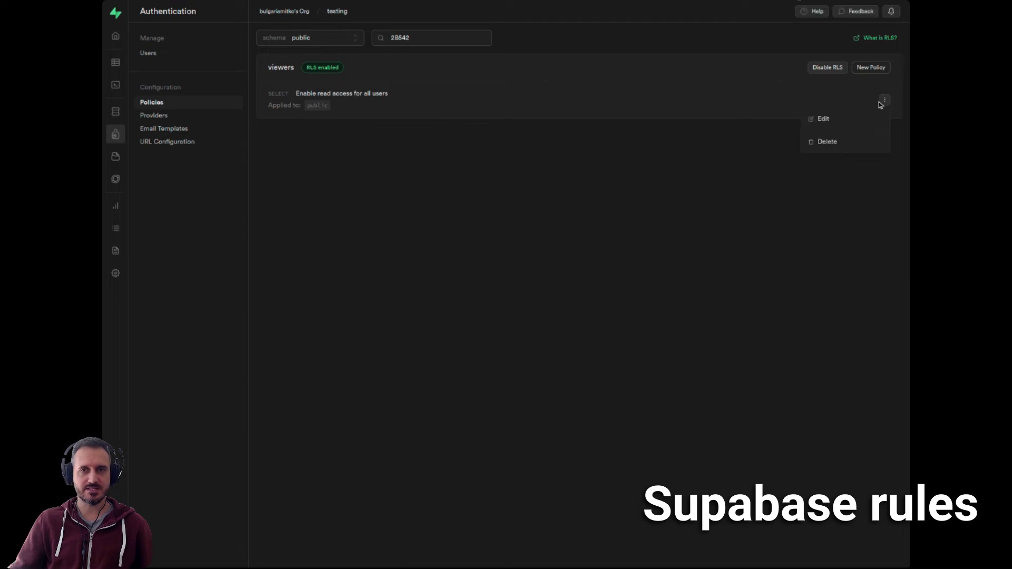
{"action": "key", "text": "Return"}
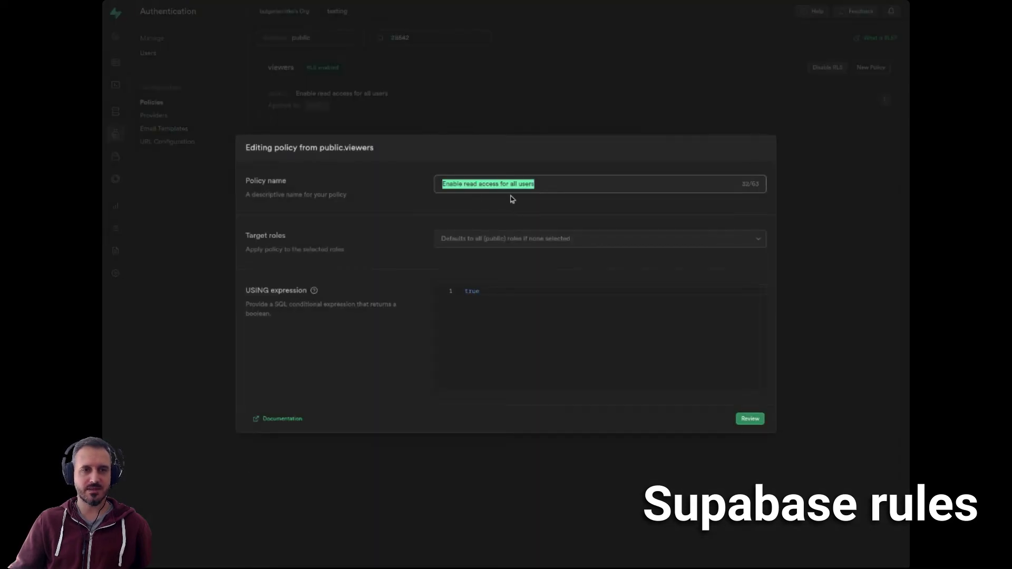
{"action": "left_click", "coordinate": [837, 260]}
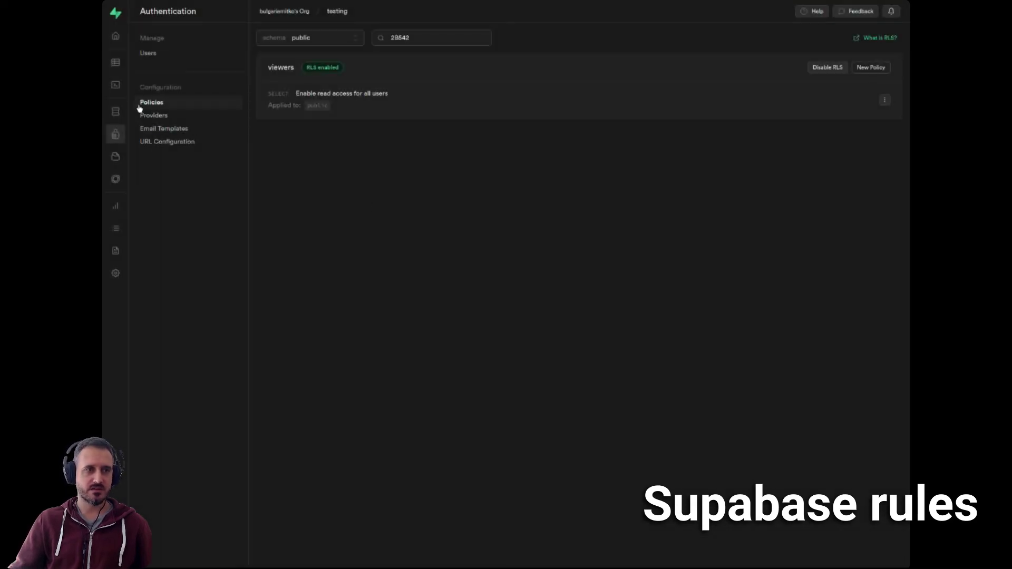
{"action": "left_click", "coordinate": [115, 63]}
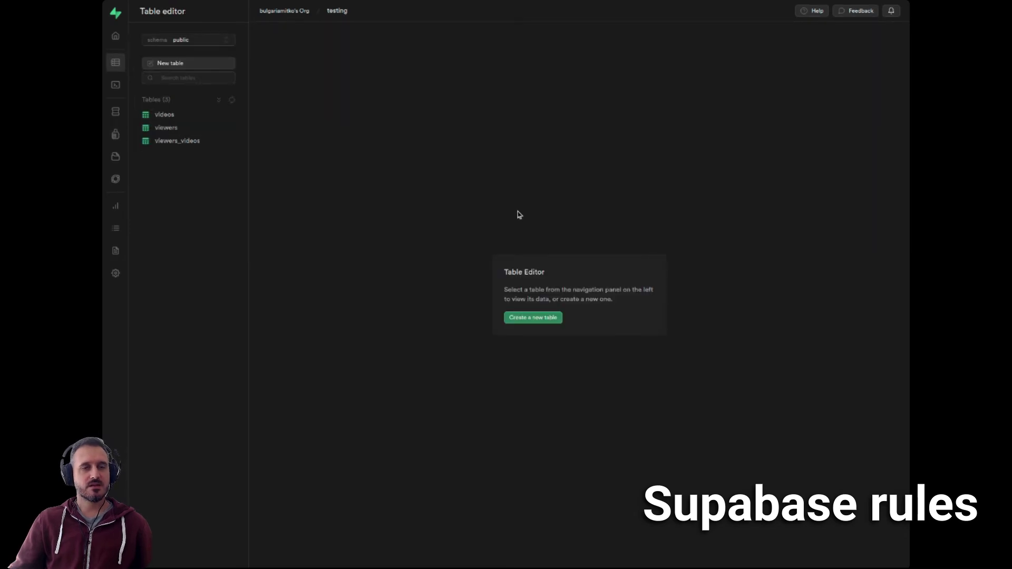
{"action": "left_click", "coordinate": [192, 118]}
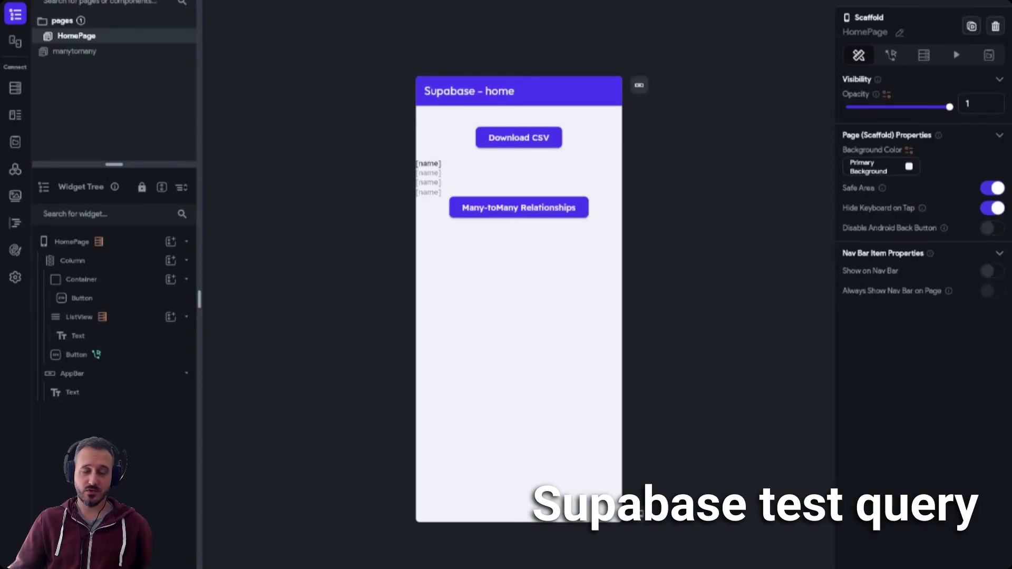
Switch to FlutterFlow and re-import the Supabase table schema in the project's Supabase integration settings, overwriting the existing schema.
{"action": "left_click", "coordinate": [676, 279]}
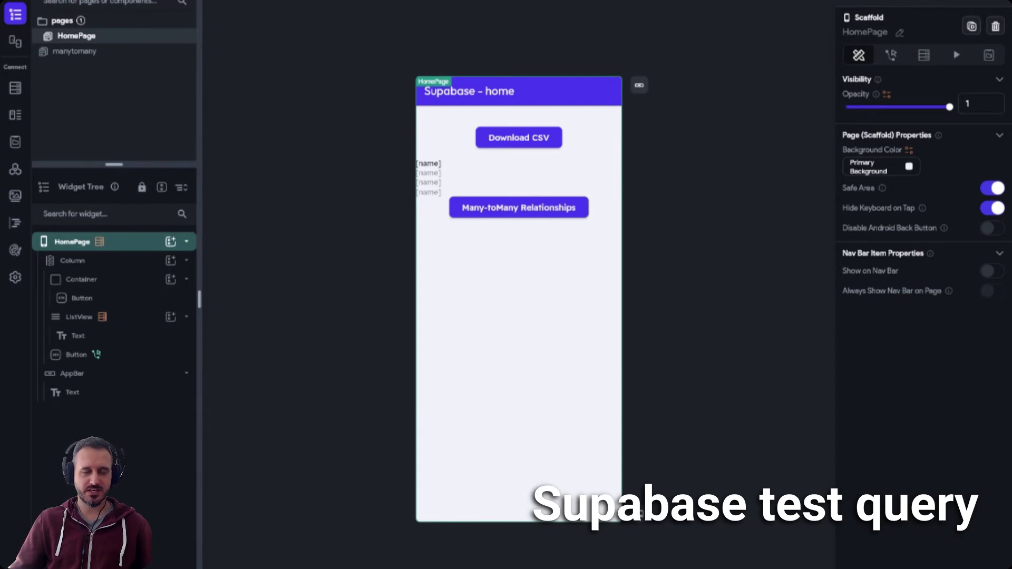
{"action": "left_click", "coordinate": [15, 223]}
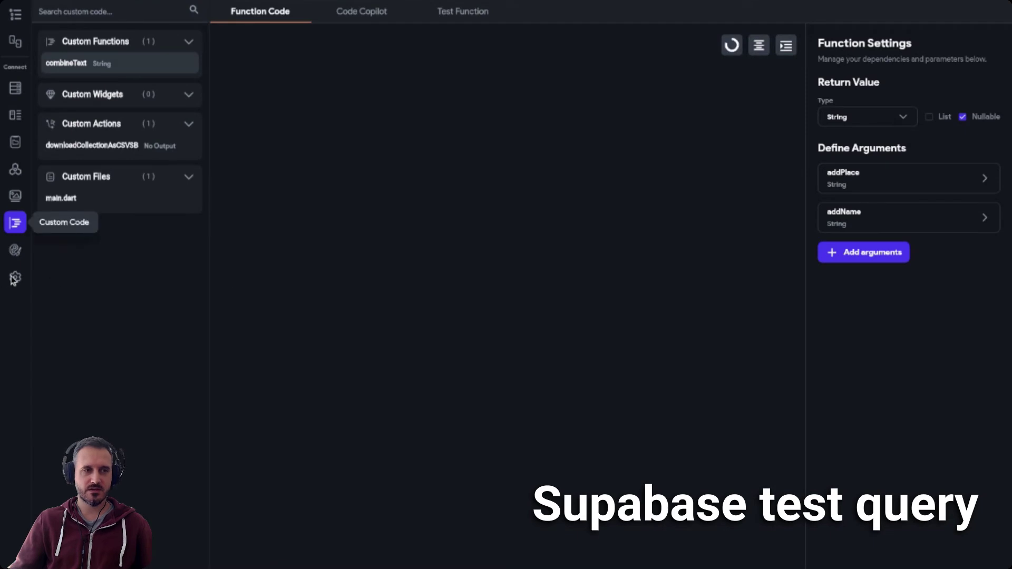
{"action": "left_click", "coordinate": [15, 278]}
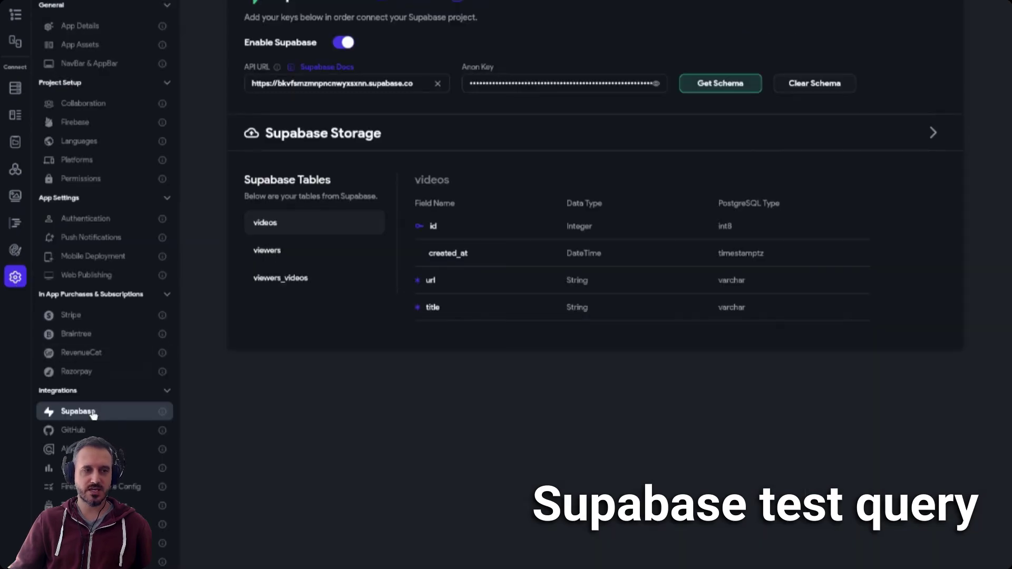
{"action": "left_click", "coordinate": [722, 83]}
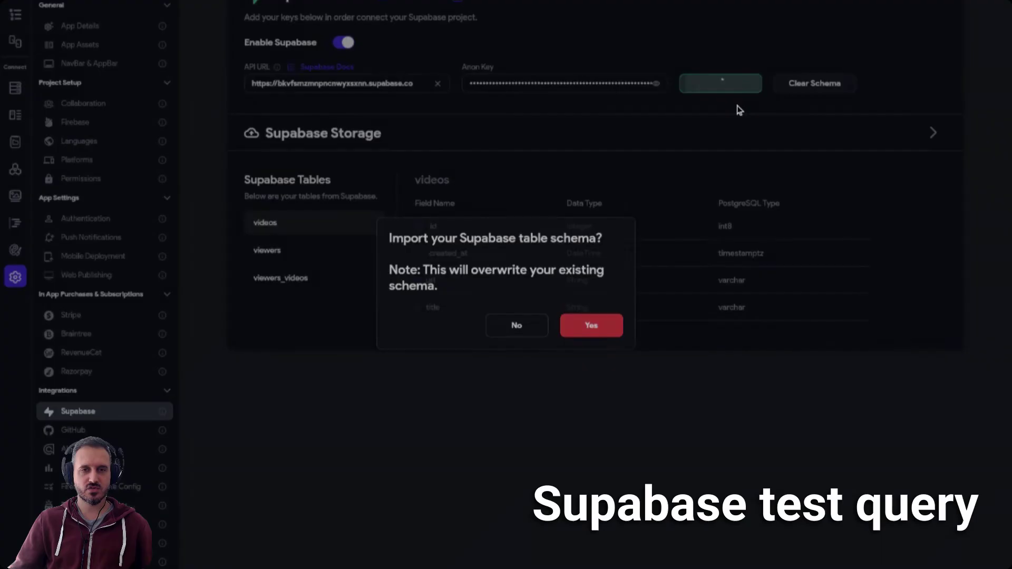
{"action": "left_click", "coordinate": [598, 331]}
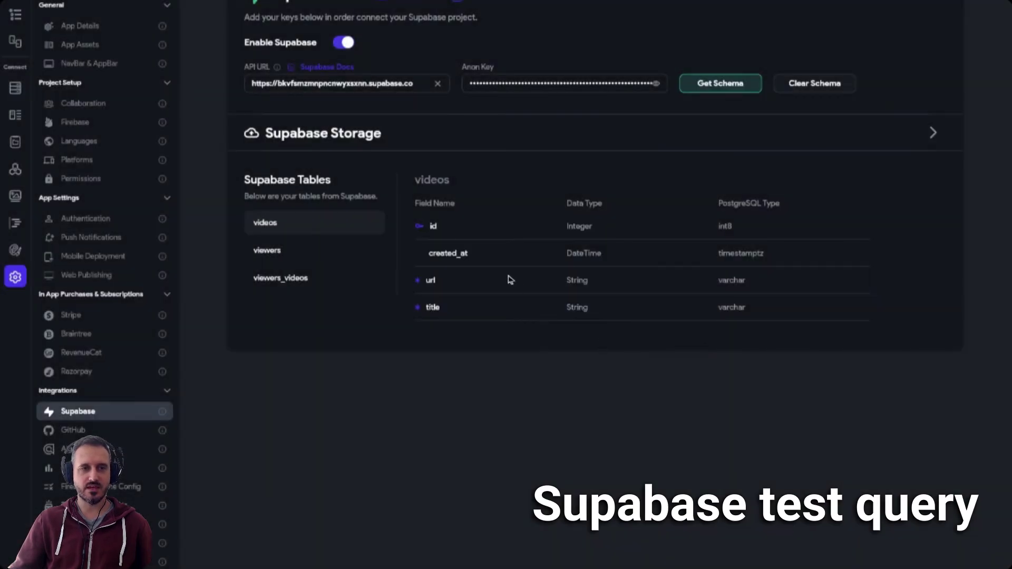
Review the imported fields and data types of the viewers, viewers_videos and videos tables.
{"action": "left_click", "coordinate": [308, 256]}
{"action": "left_click", "coordinate": [298, 283]}
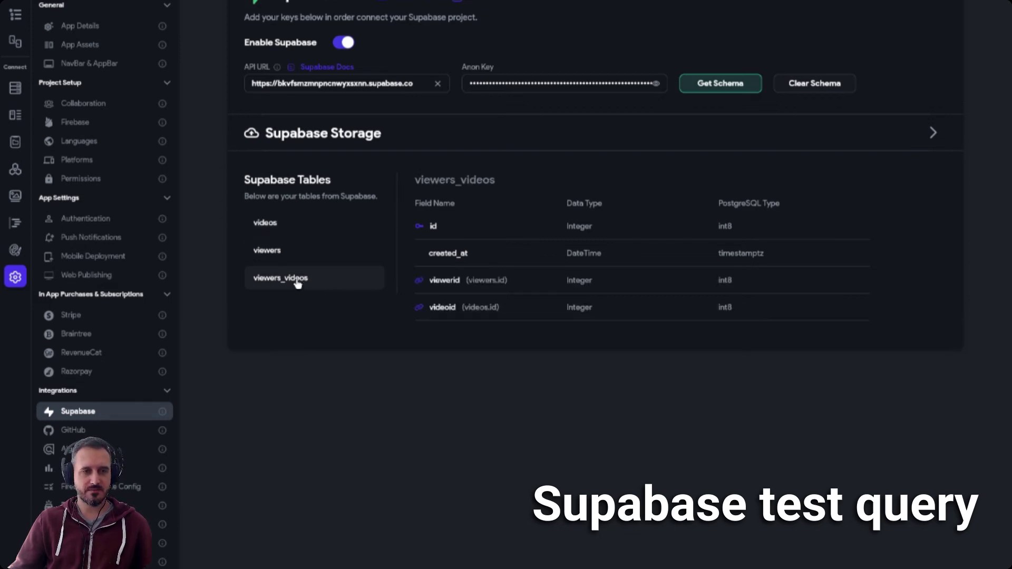
{"action": "left_click", "coordinate": [296, 253]}
{"action": "left_click", "coordinate": [293, 222]}
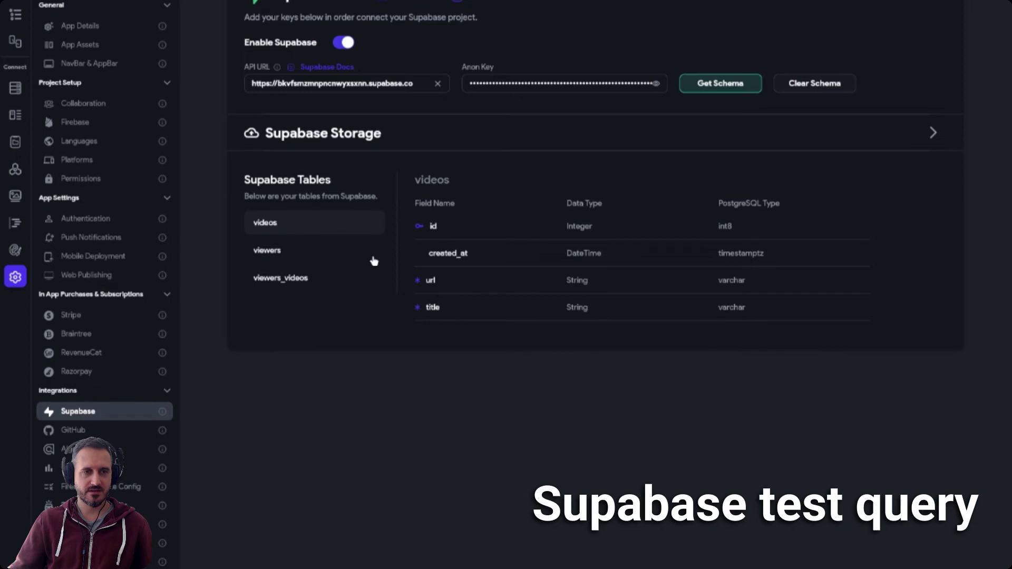
Return to the page builder and examine the backend query settings of HomePage and its ListView.
{"action": "left_click", "coordinate": [10, 16]}
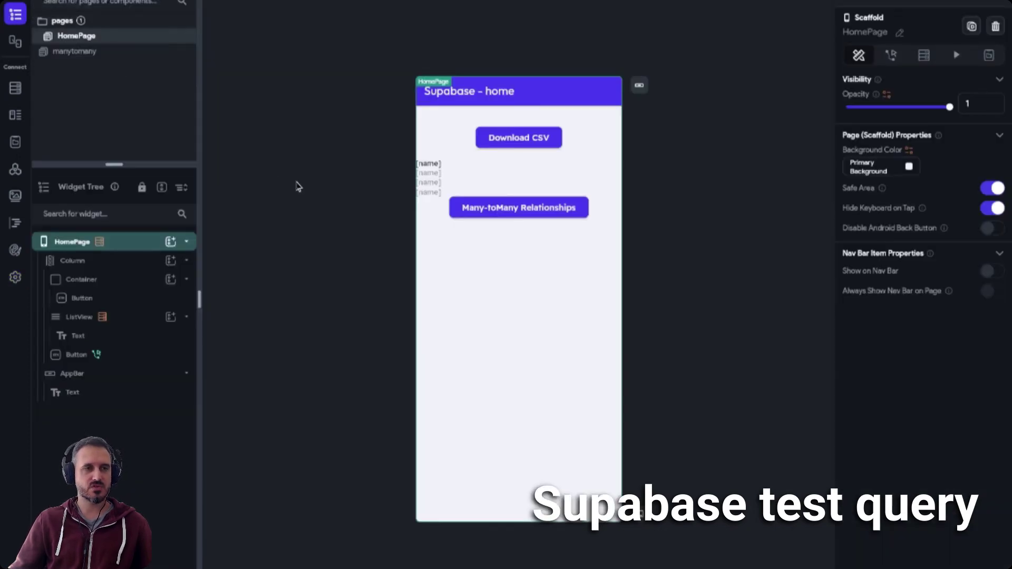
{"action": "left_click", "coordinate": [125, 243]}
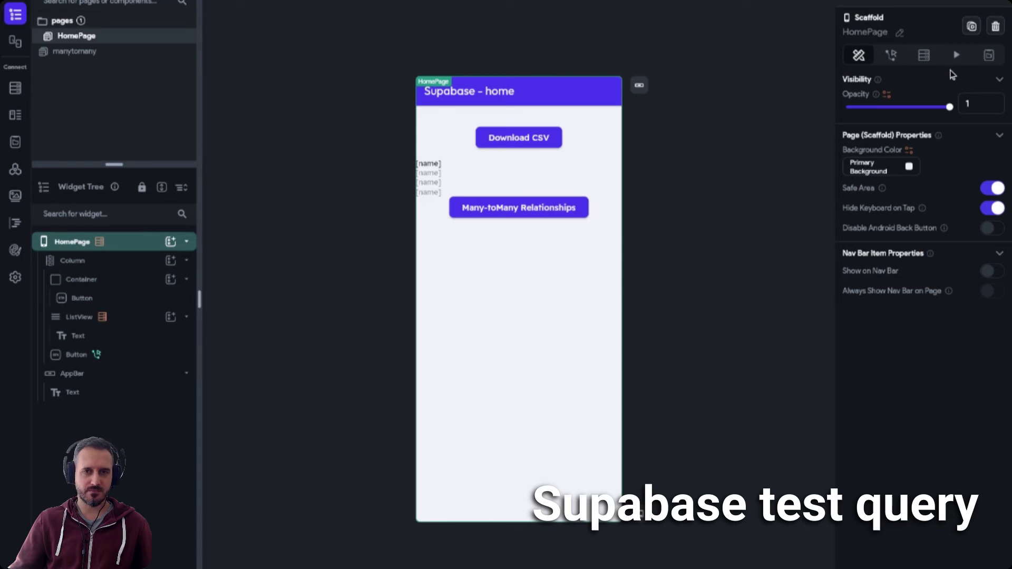
{"action": "left_click", "coordinate": [924, 55]}
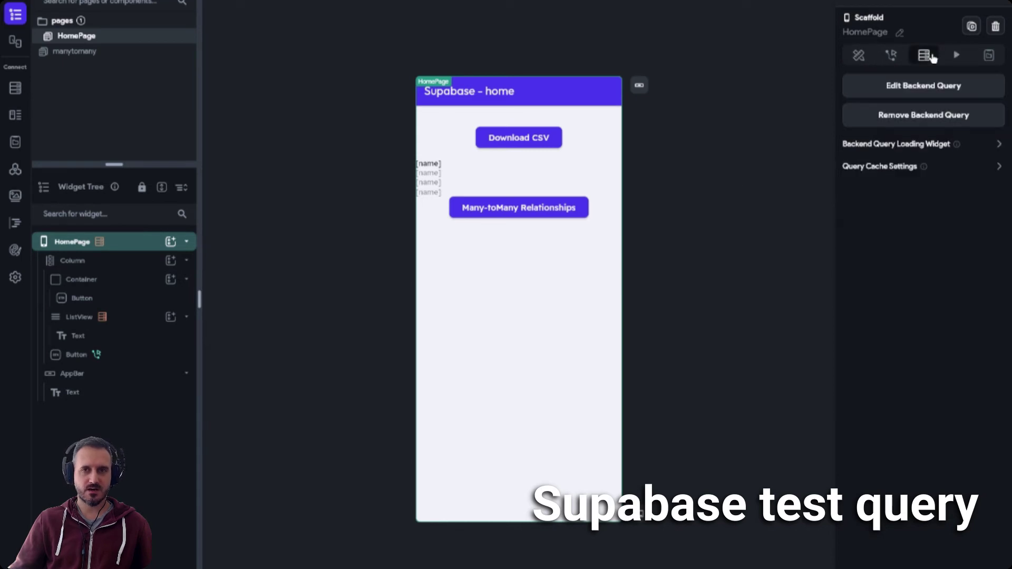
{"action": "left_click", "coordinate": [911, 88]}
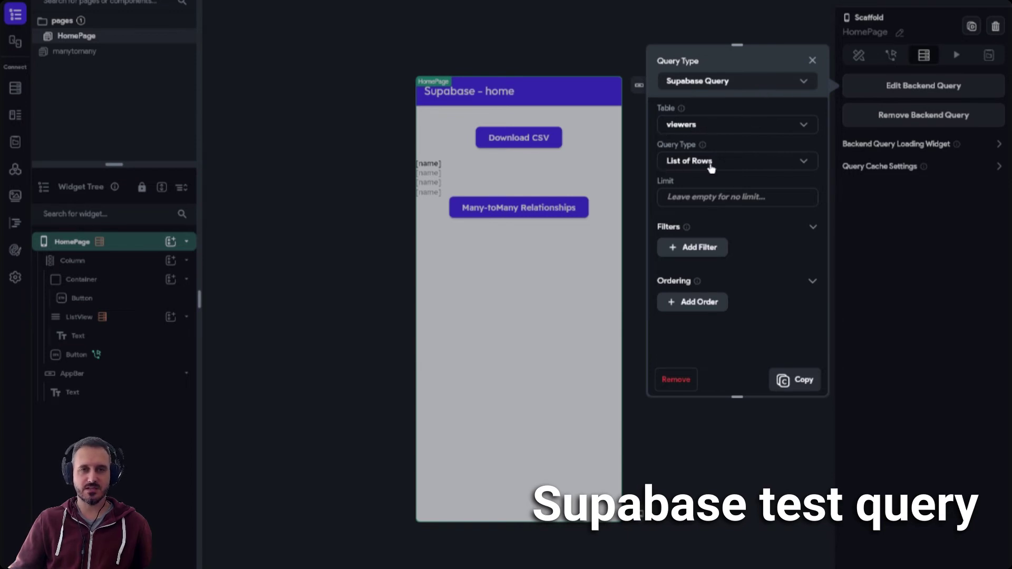
{"action": "left_click", "coordinate": [871, 278]}
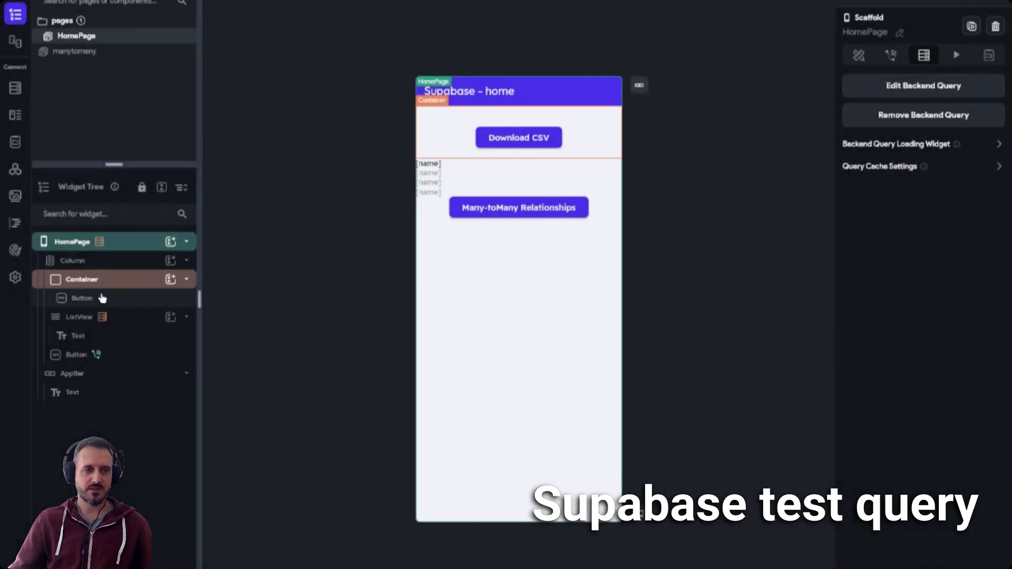
{"action": "left_click", "coordinate": [121, 318]}
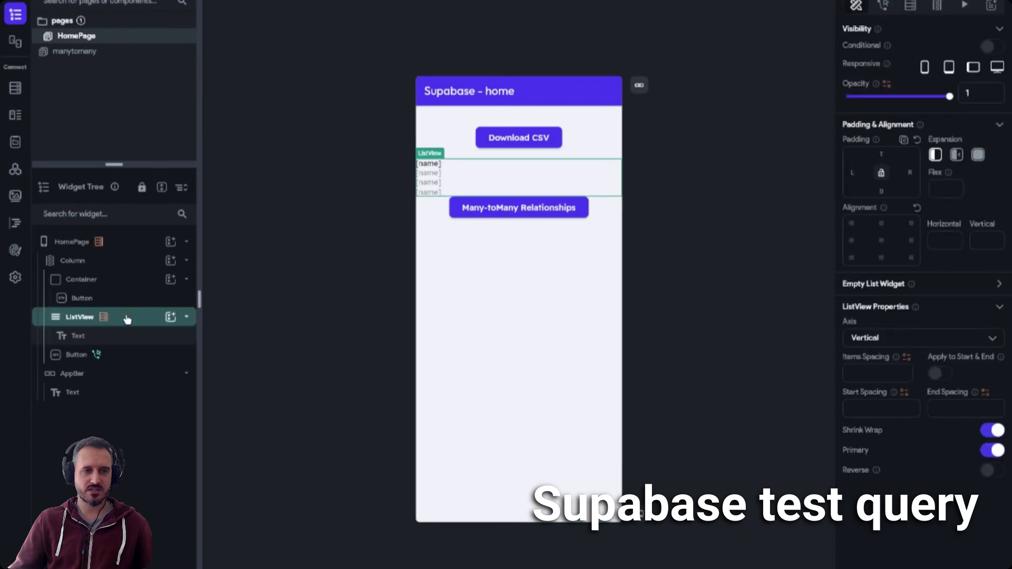
{"action": "left_click", "coordinate": [915, 11]}
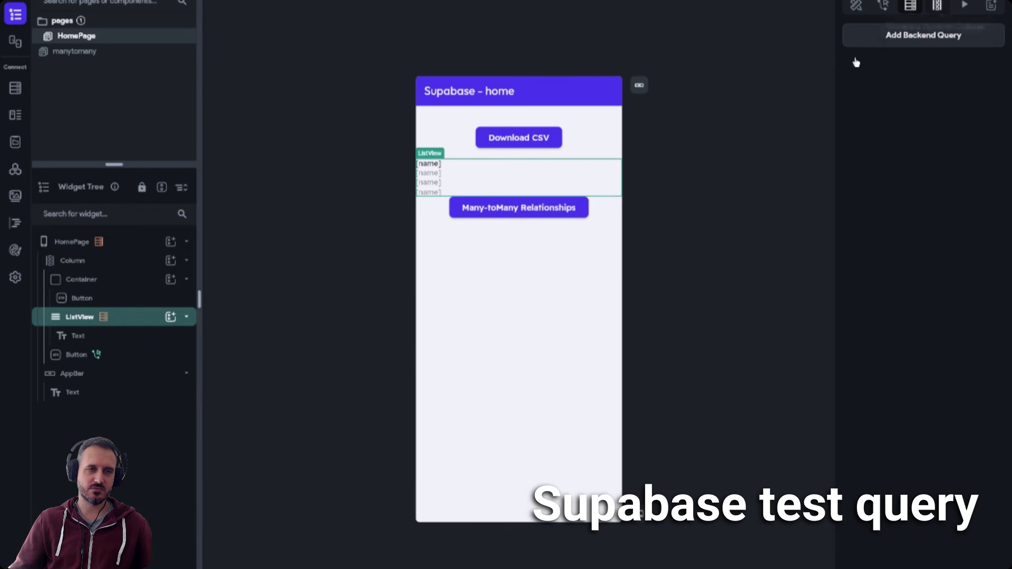
Try to move HomePage's viewers backend query to the ListView by copying it and removing it from the page.
{"action": "left_click", "coordinate": [119, 244]}
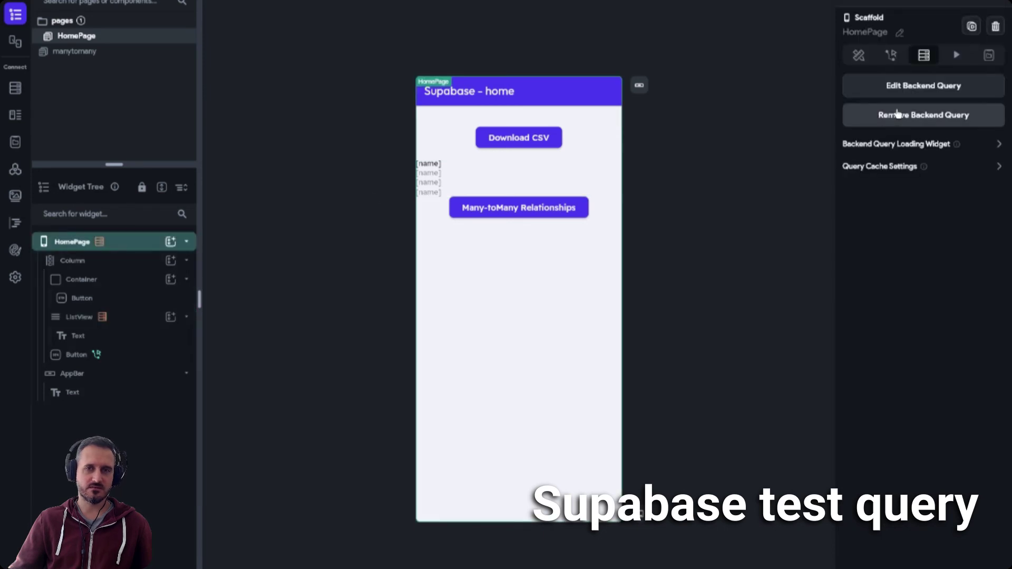
{"action": "left_click", "coordinate": [928, 91]}
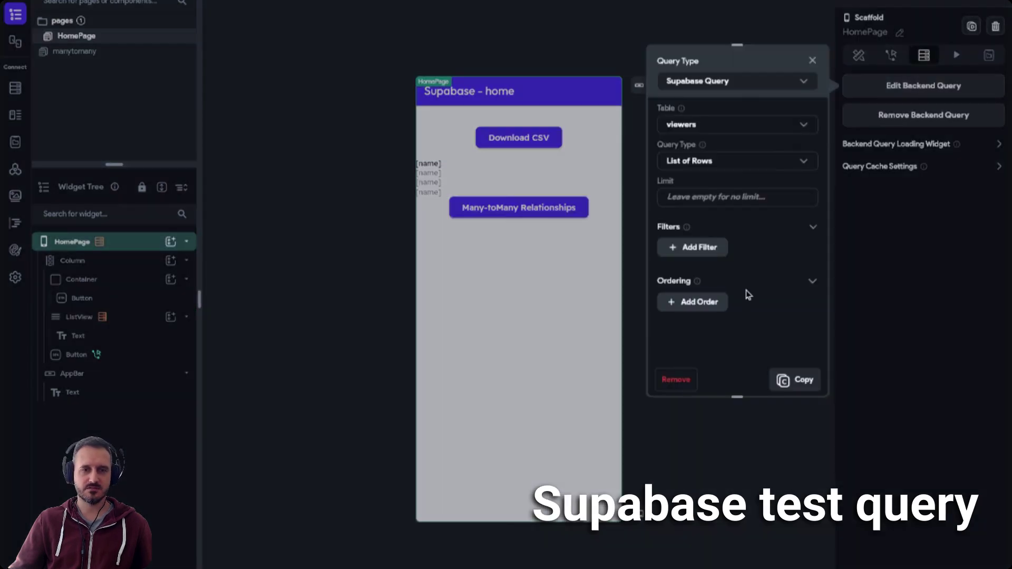
{"action": "left_click", "coordinate": [785, 380]}
{"action": "left_click", "coordinate": [923, 91]}
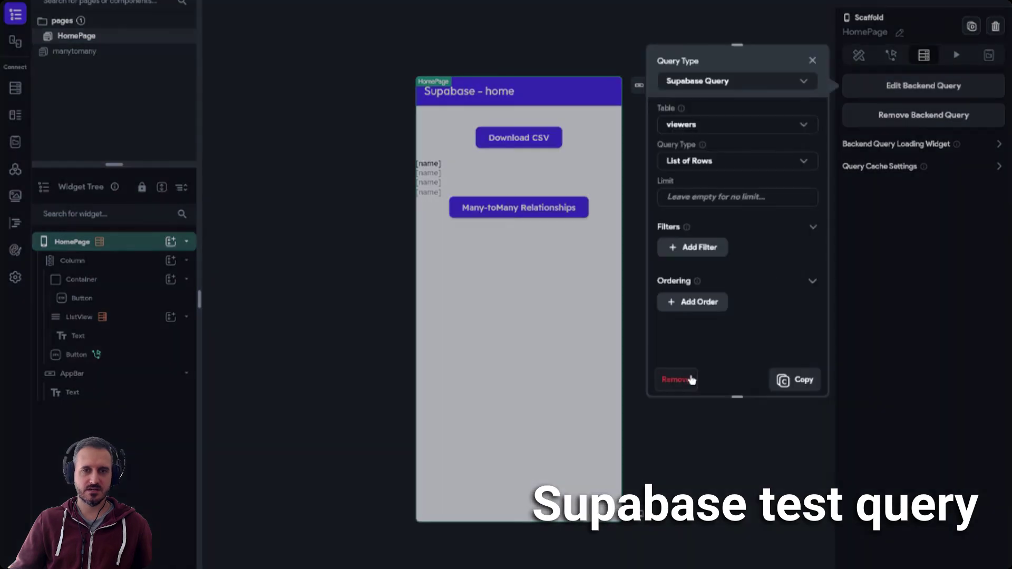
{"action": "left_click", "coordinate": [678, 383]}
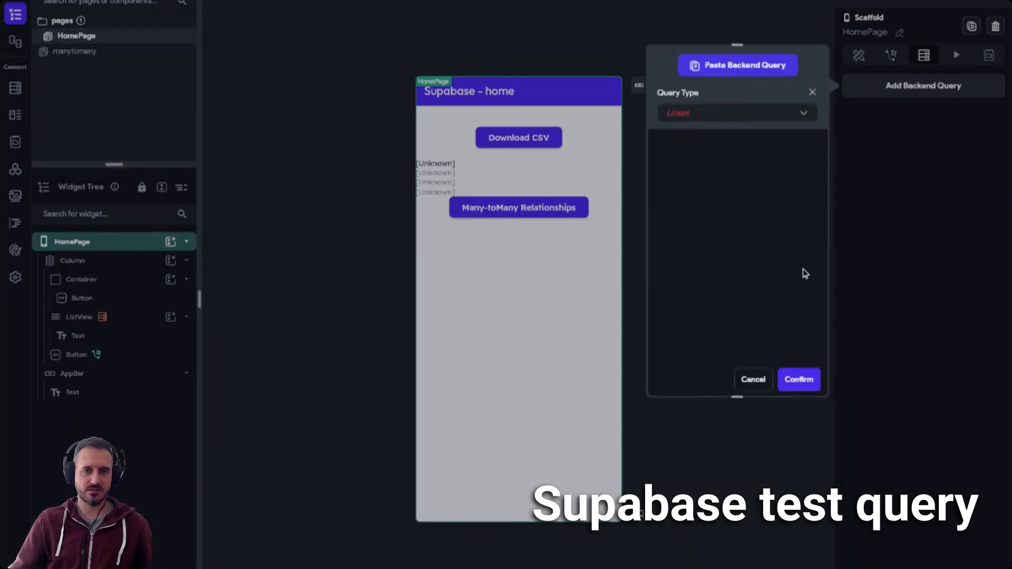
{"action": "left_click", "coordinate": [748, 379]}
{"action": "left_click", "coordinate": [128, 318]}
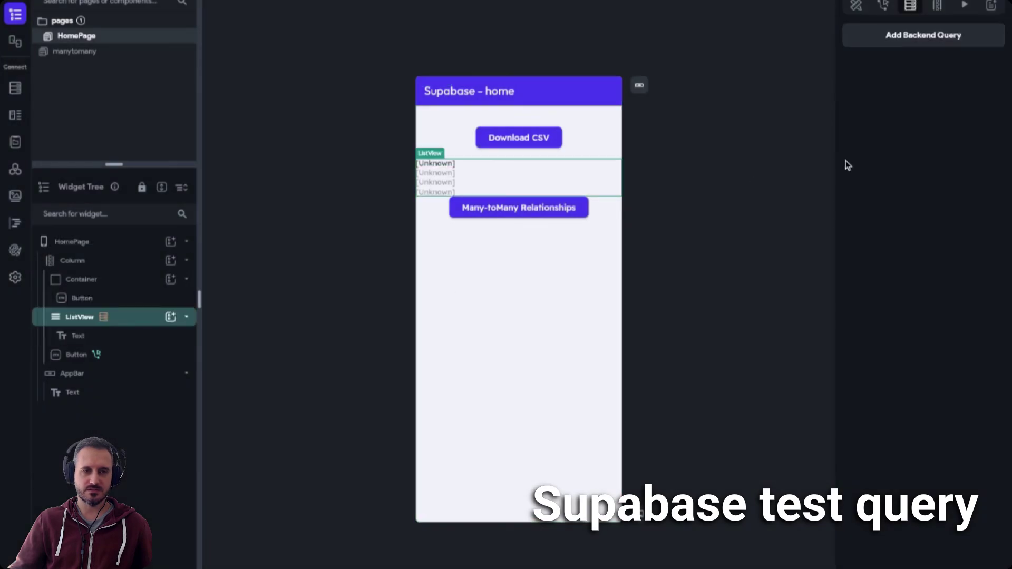
{"action": "left_click", "coordinate": [258, 388]}
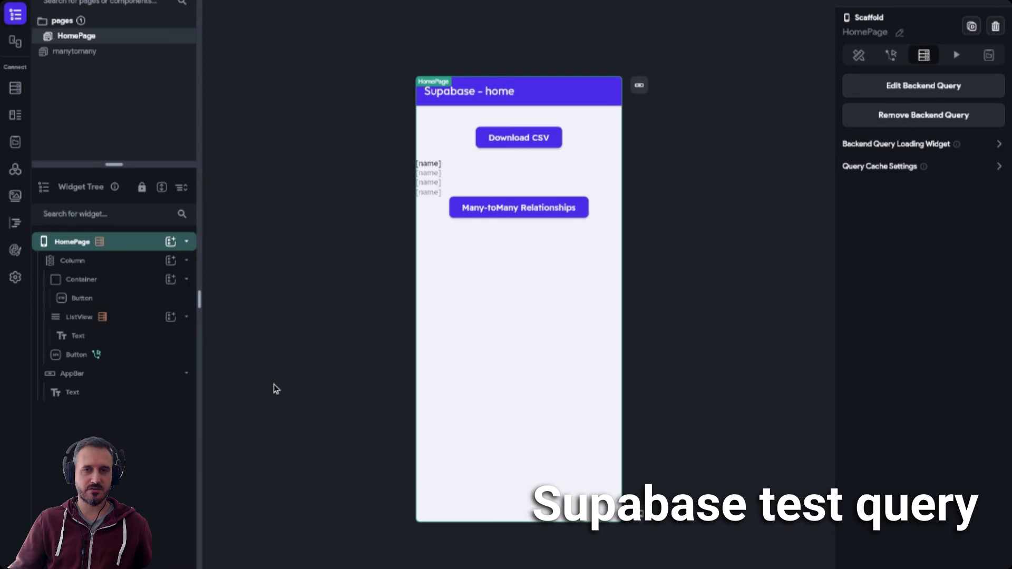
Inspect the tap action of the Many-toMany Relationships button on HomePage.
{"action": "left_click", "coordinate": [132, 358]}
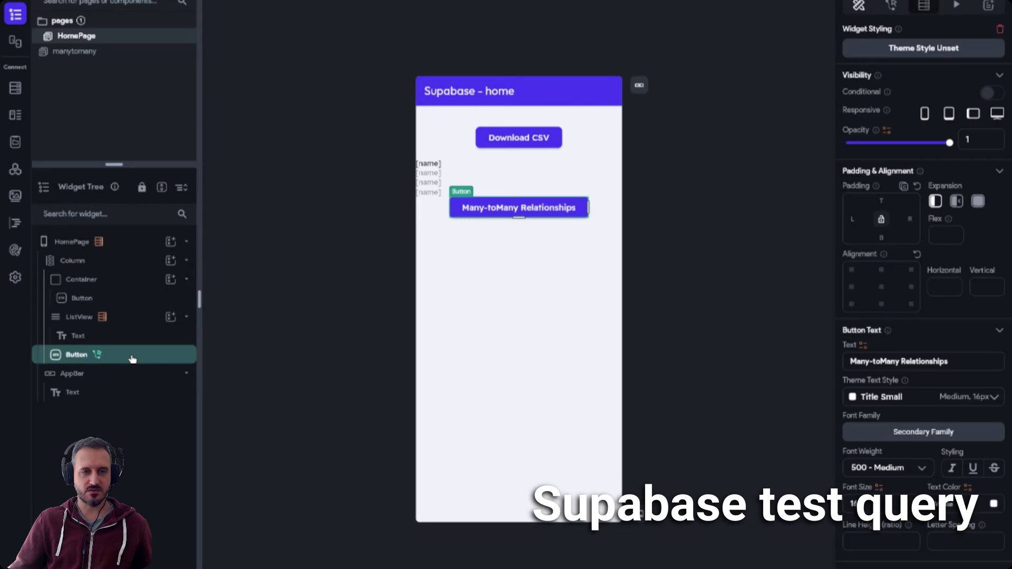
{"action": "left_click", "coordinate": [129, 320]}
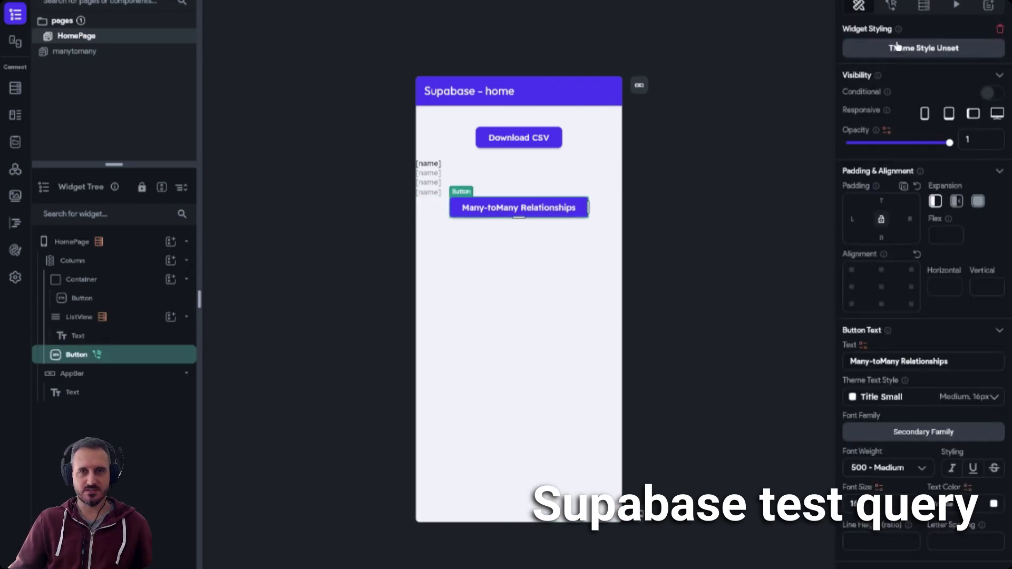
{"action": "left_click", "coordinate": [891, 6]}
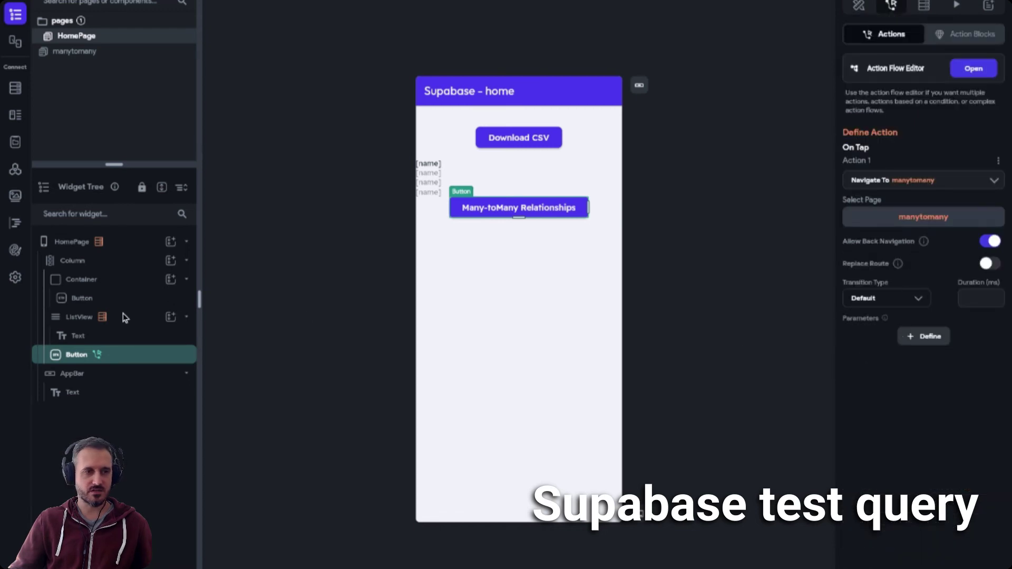
Paste the copied viewers backend query, returning a list of rows, onto HomePage's ListView and accept generating its children dynamically.
{"action": "left_click", "coordinate": [123, 248]}
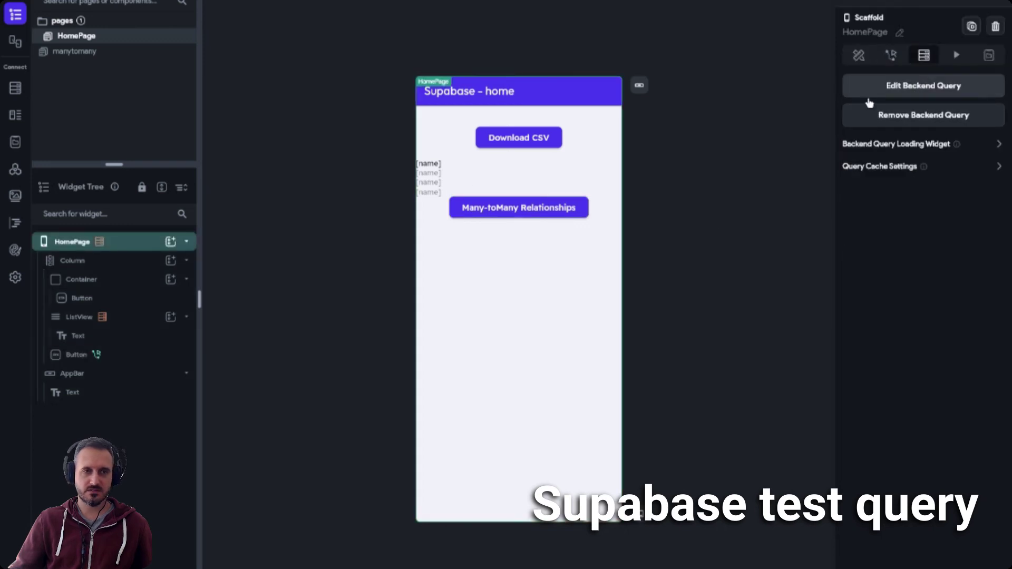
{"action": "left_click", "coordinate": [124, 319]}
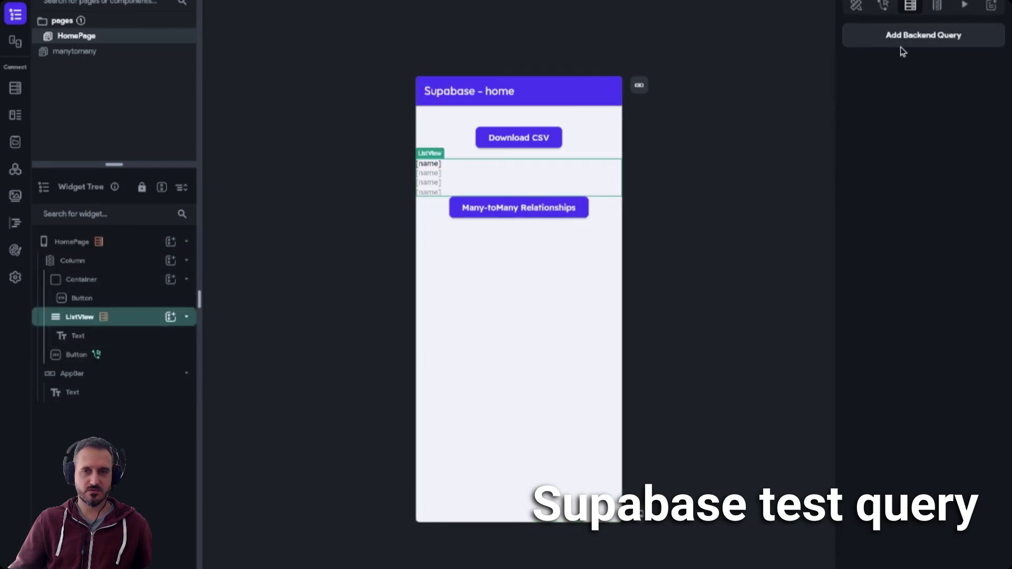
{"action": "left_click", "coordinate": [932, 48]}
{"action": "left_click", "coordinate": [771, 15]}
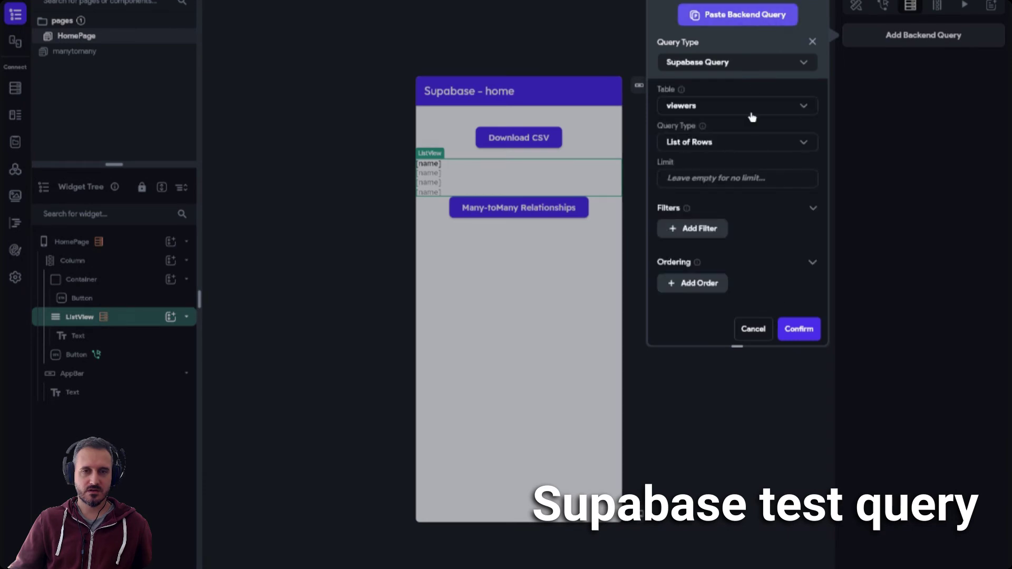
{"action": "left_click", "coordinate": [815, 332]}
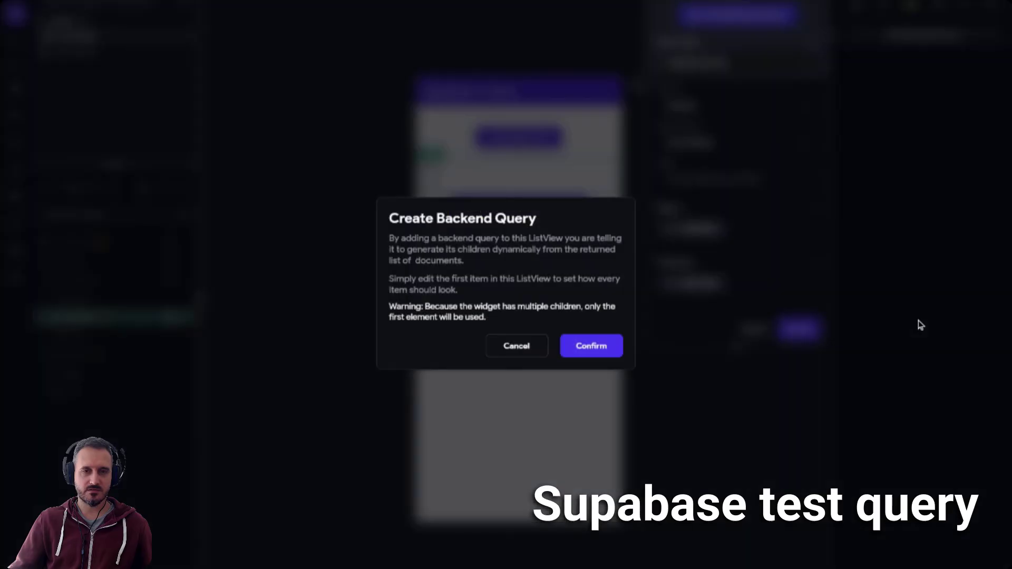
{"action": "left_click", "coordinate": [607, 356]}
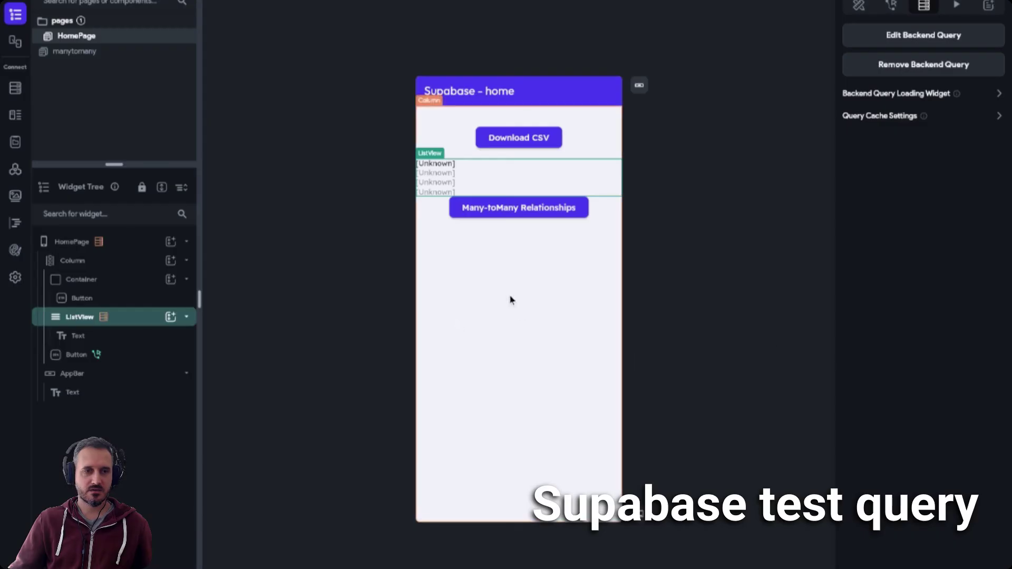
Bind the Text widget inside the ListView to the name field of the viewers Row variable.
{"action": "left_click", "coordinate": [127, 339]}
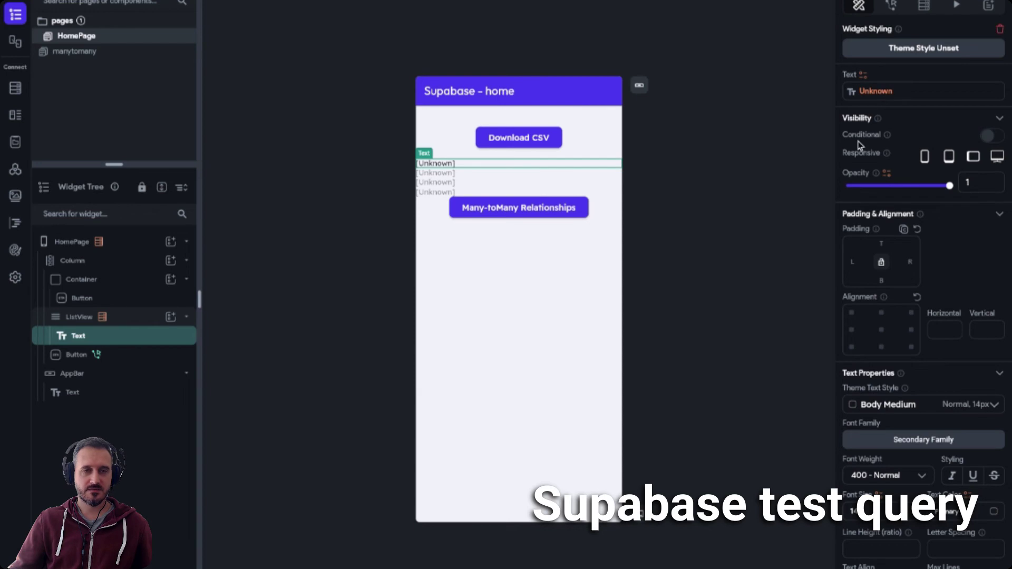
{"action": "left_click", "coordinate": [862, 75]}
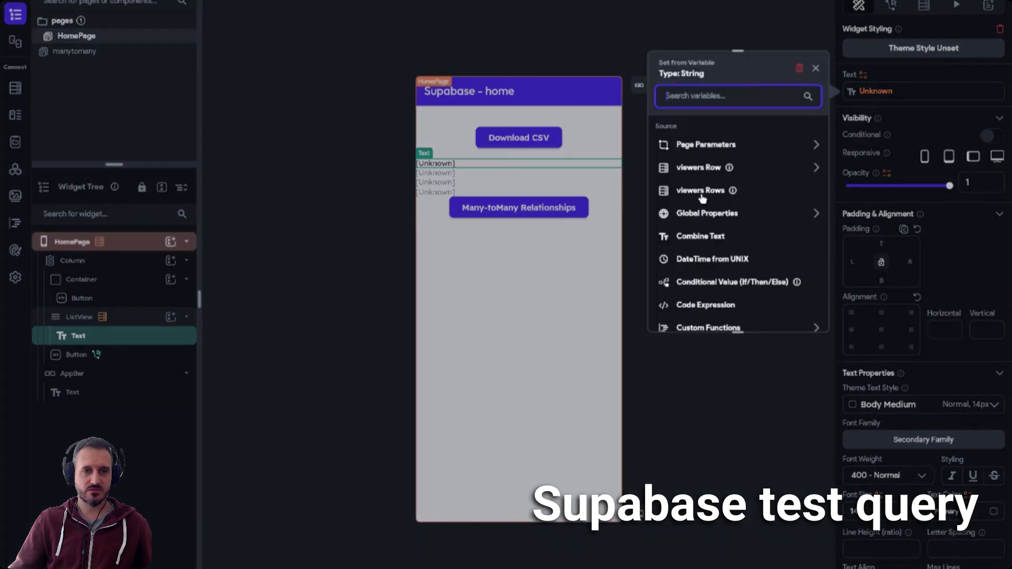
{"action": "left_click", "coordinate": [702, 169]}
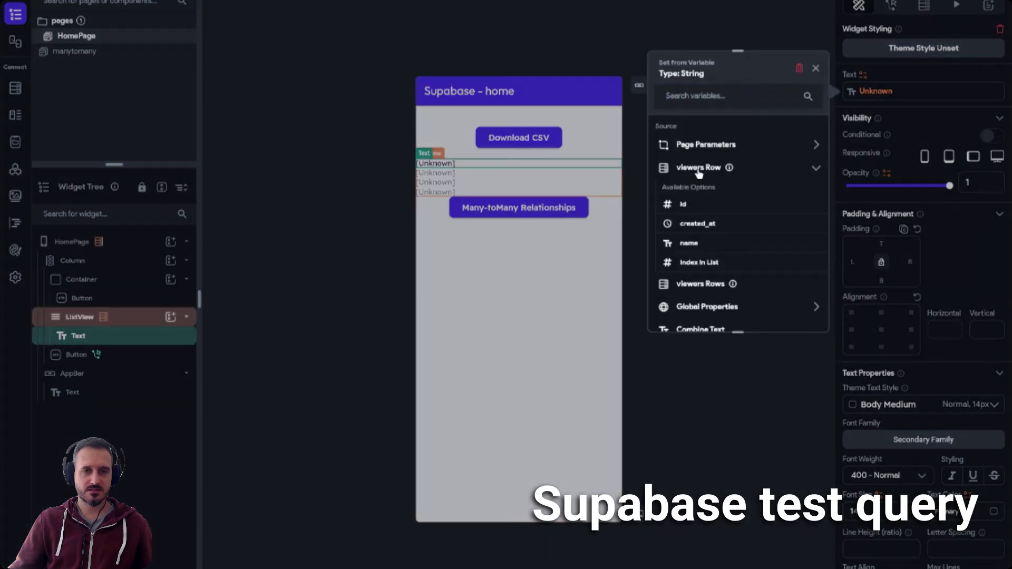
{"action": "left_click", "coordinate": [691, 243]}
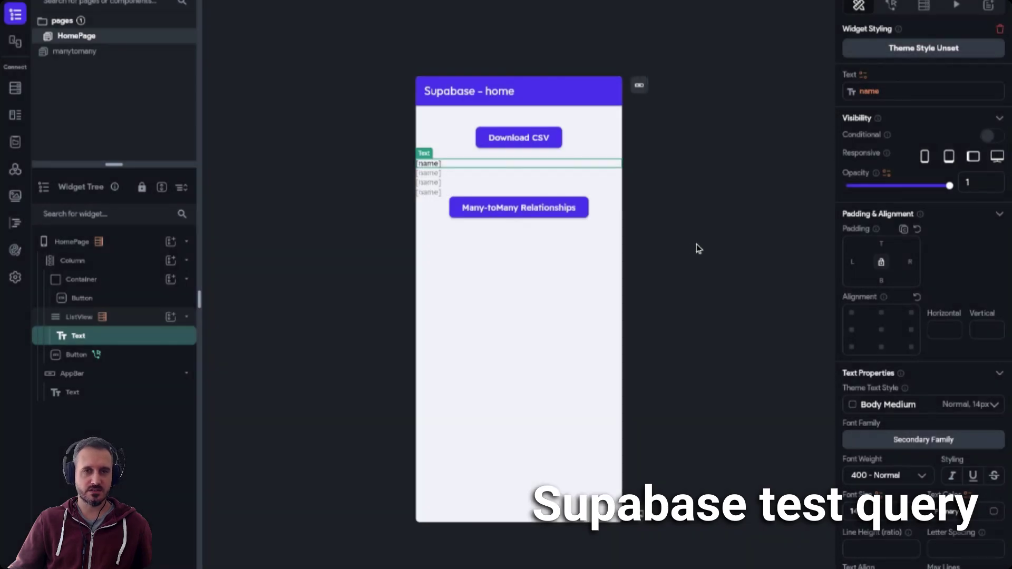
Remove the backend query from the HomePage scaffold.
{"action": "left_click", "coordinate": [128, 248]}
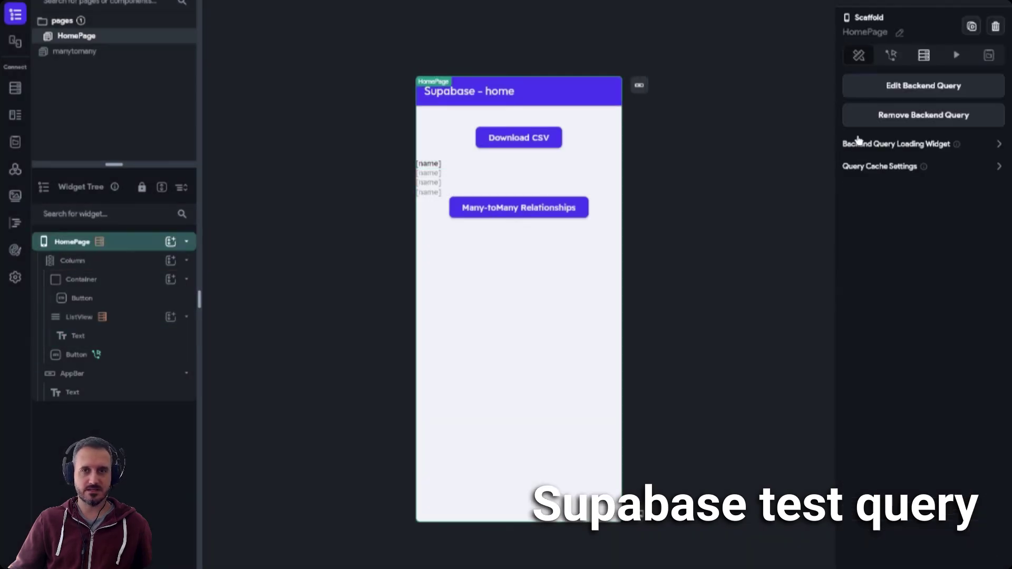
{"action": "left_click", "coordinate": [910, 113]}
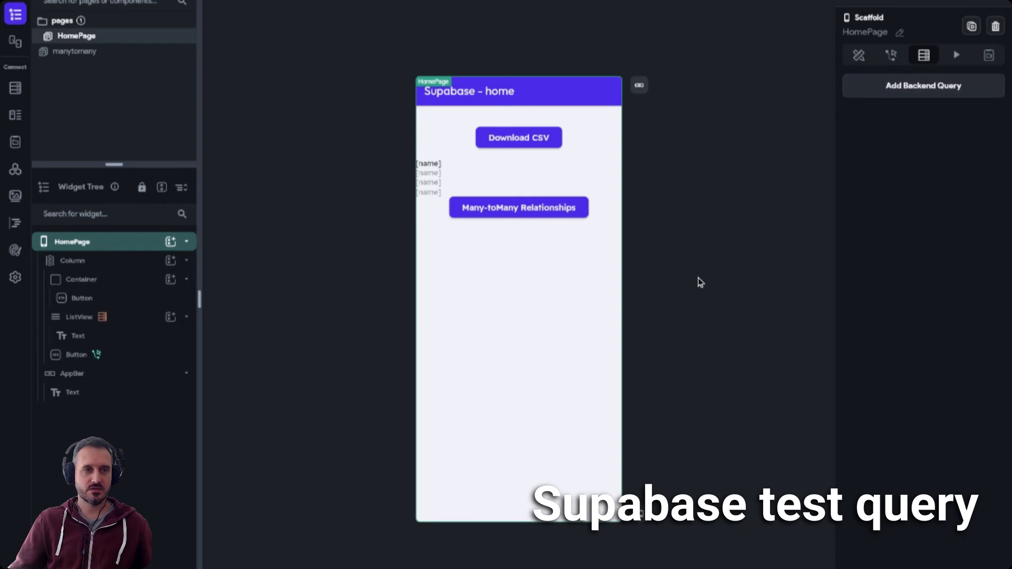
Review the ListView's backend query and the variable bound to its Text widget, leaving both settings as they are.
{"action": "left_click", "coordinate": [113, 317]}
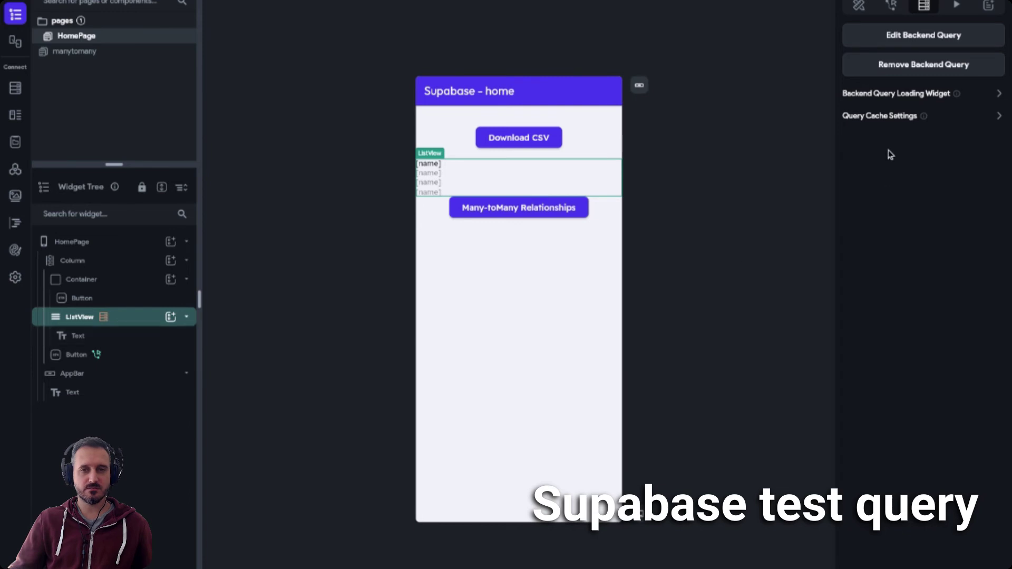
{"action": "left_click", "coordinate": [916, 42]}
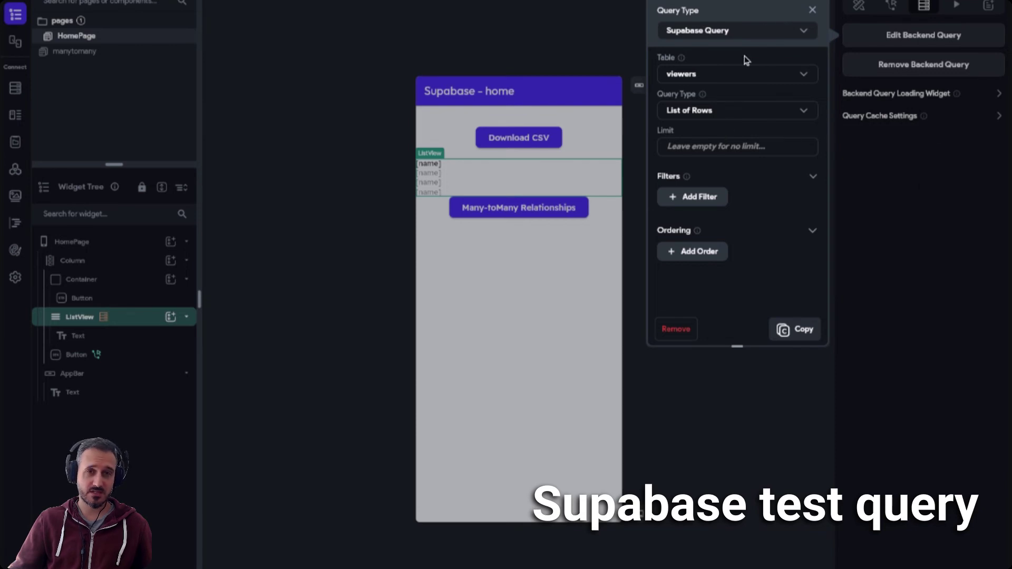
{"action": "left_click", "coordinate": [895, 262]}
{"action": "left_click", "coordinate": [857, 6]}
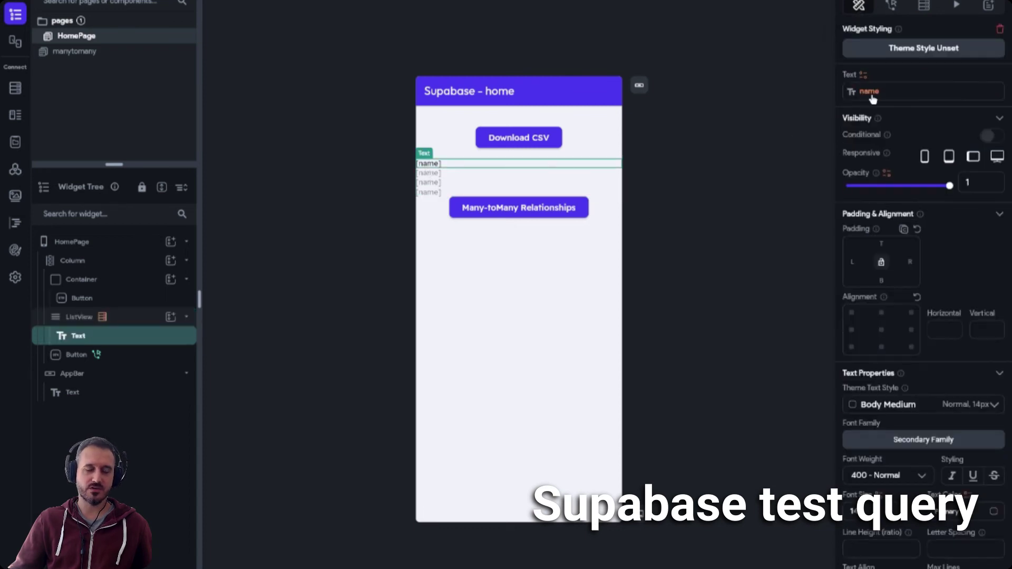
{"action": "left_click", "coordinate": [870, 93]}
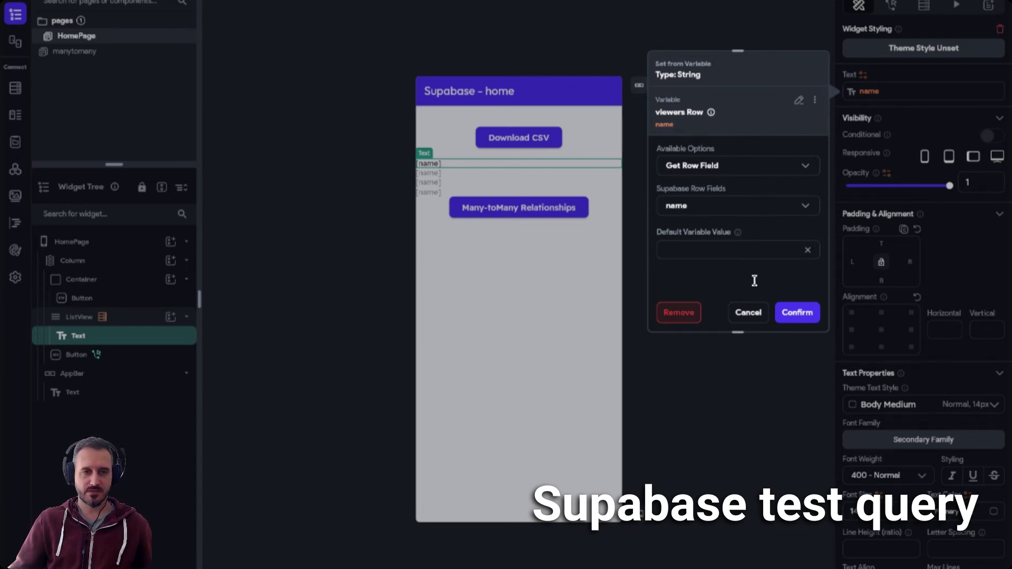
{"action": "left_click", "coordinate": [747, 312]}
{"action": "left_click", "coordinate": [716, 189]}
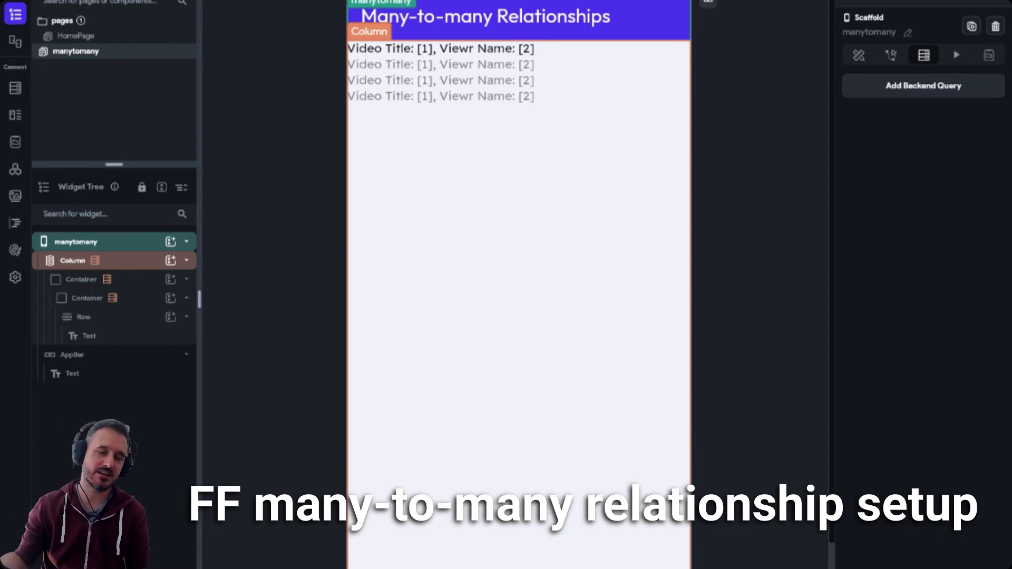
Examine the Supabase backend queries of the Column and its outer Container on the manytomany page.
{"action": "left_click", "coordinate": [130, 265]}
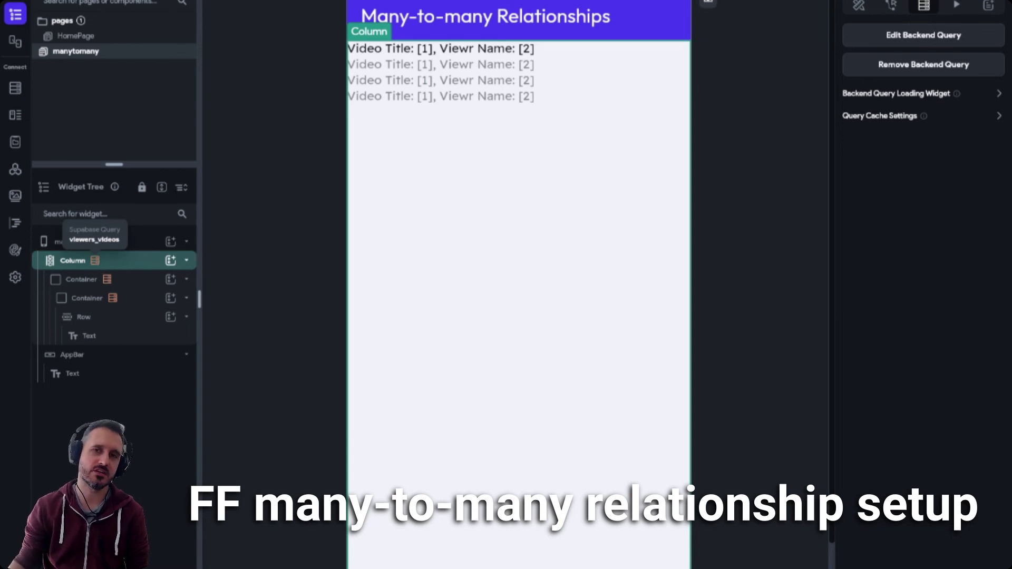
{"action": "left_click", "coordinate": [898, 35]}
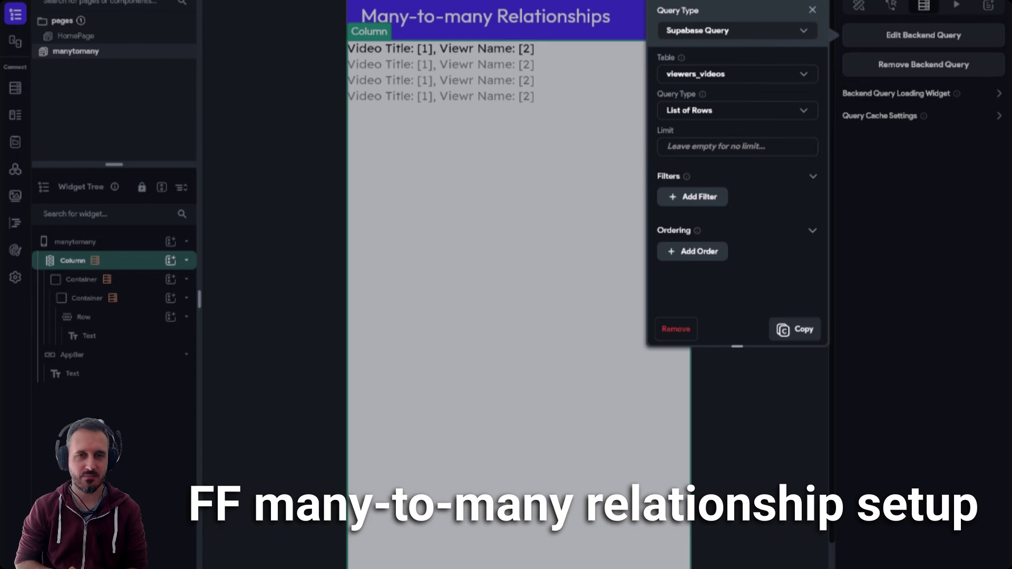
{"action": "left_click", "coordinate": [769, 151]}
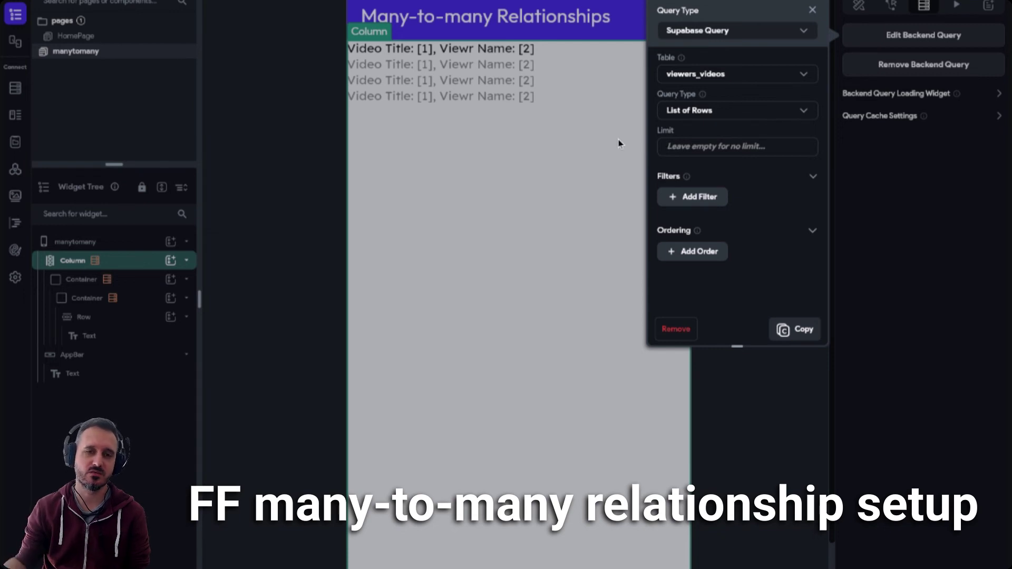
{"action": "left_click", "coordinate": [813, 12]}
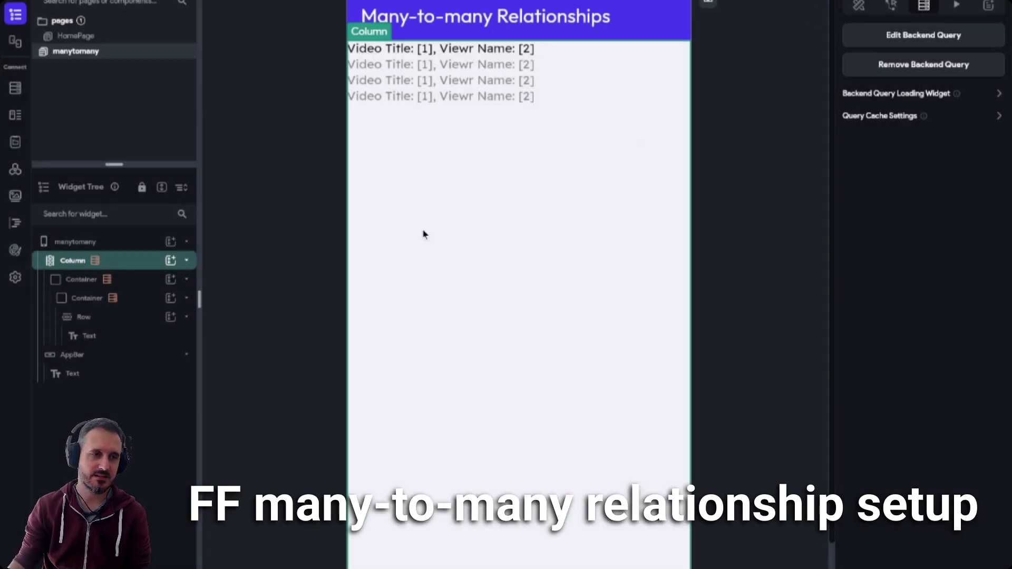
{"action": "left_click", "coordinate": [131, 283]}
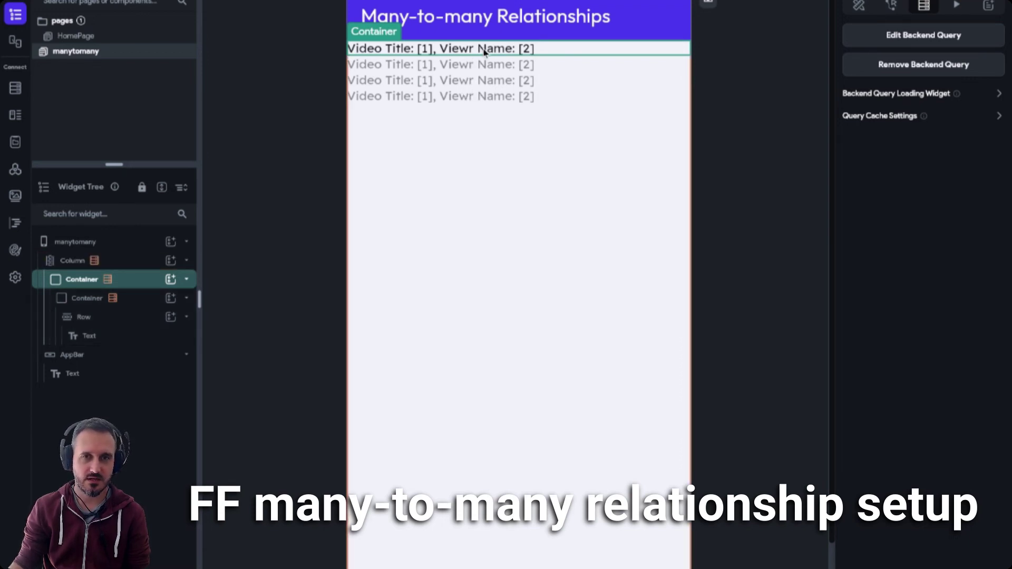
{"action": "left_click", "coordinate": [894, 37]}
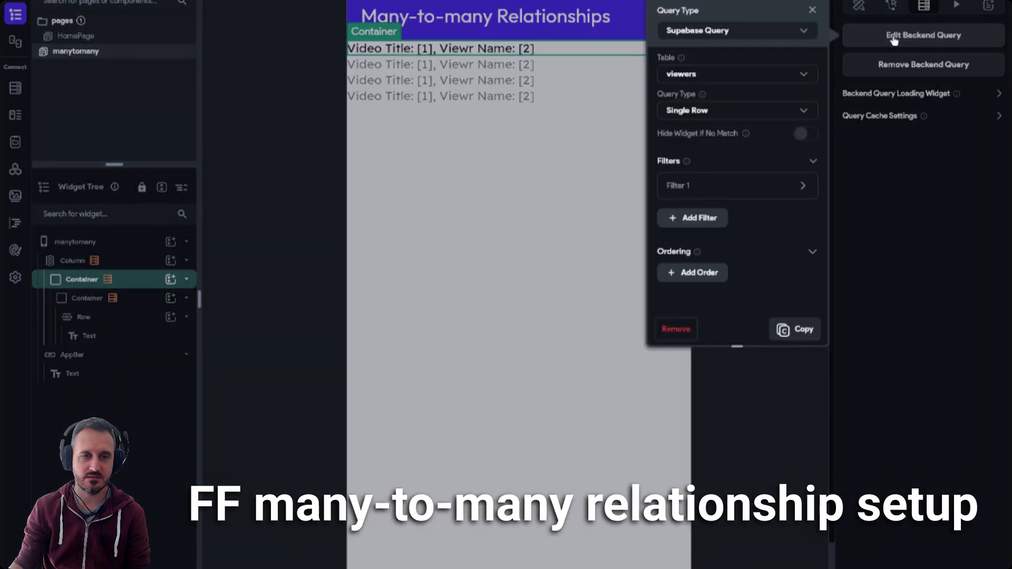
{"action": "left_click", "coordinate": [925, 191]}
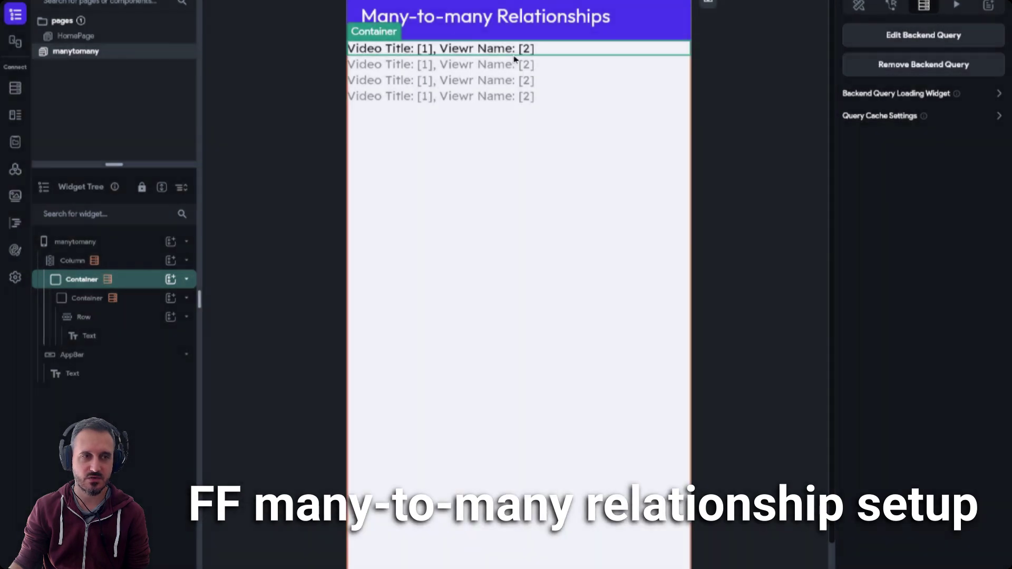
Correct the third part of the row Text's combined text to ", Viewer Name:".
{"action": "left_click", "coordinate": [132, 340]}
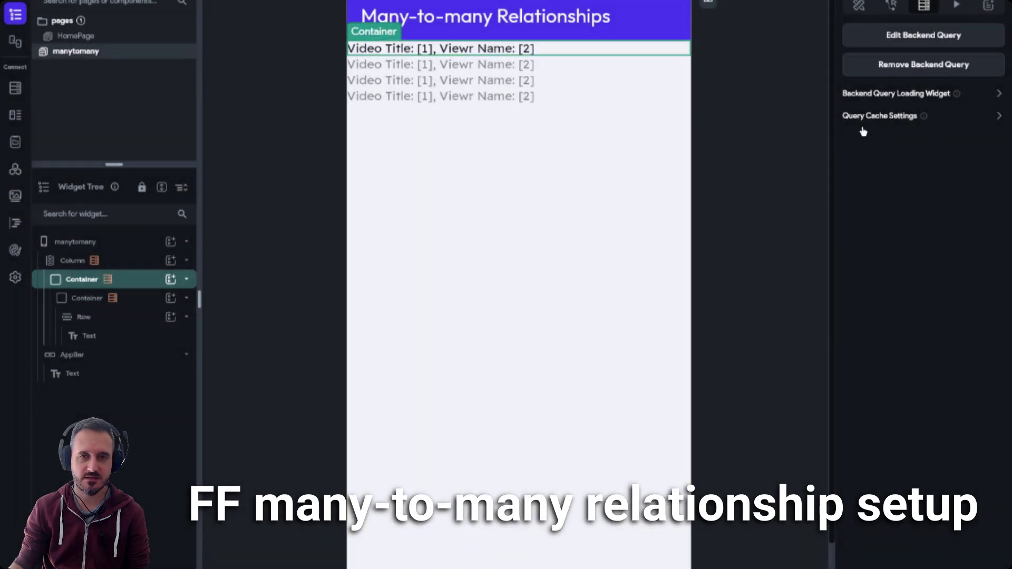
{"action": "left_click", "coordinate": [903, 91]}
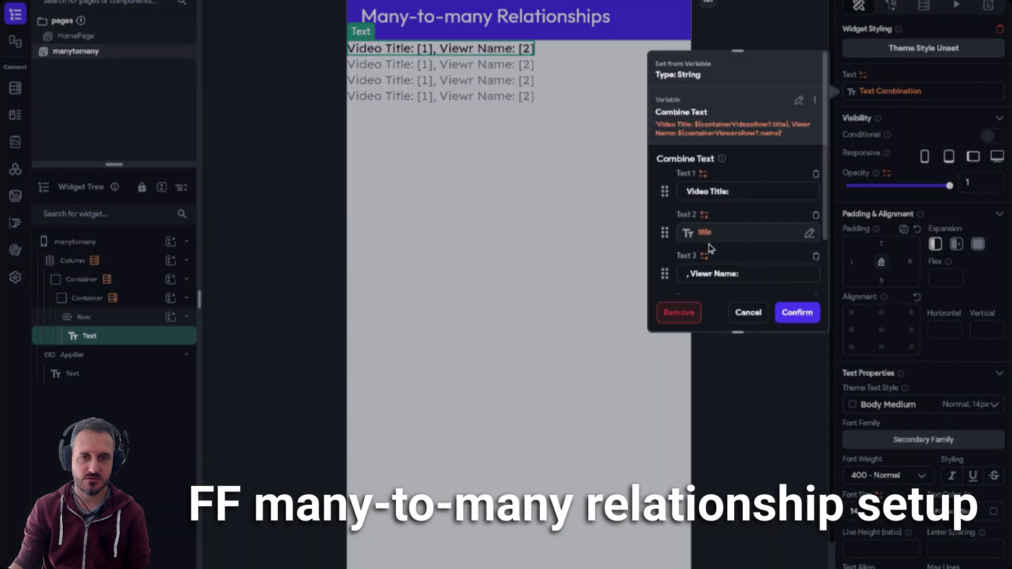
{"action": "left_click", "coordinate": [712, 273]}
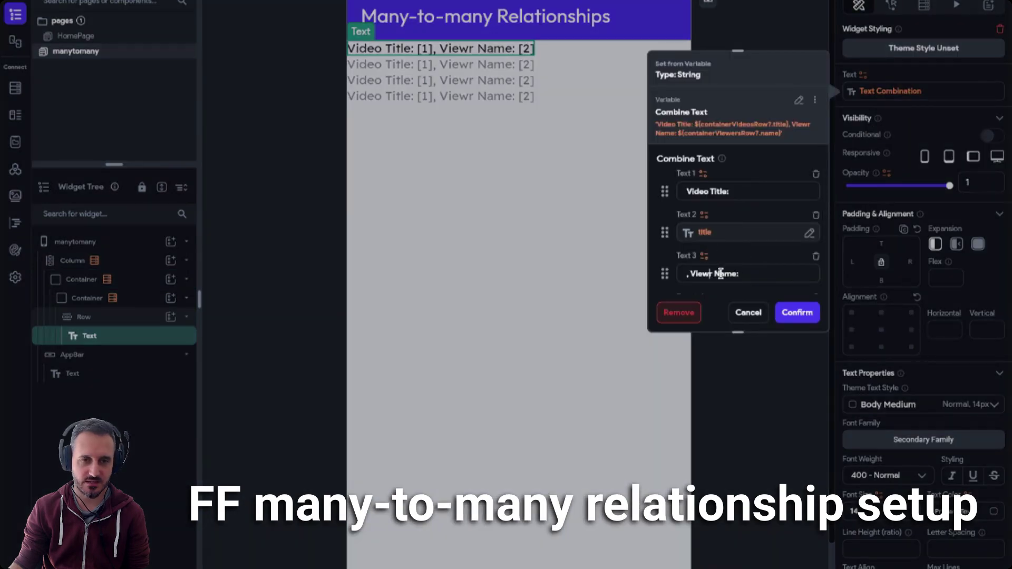
{"action": "type", "text": "e"}
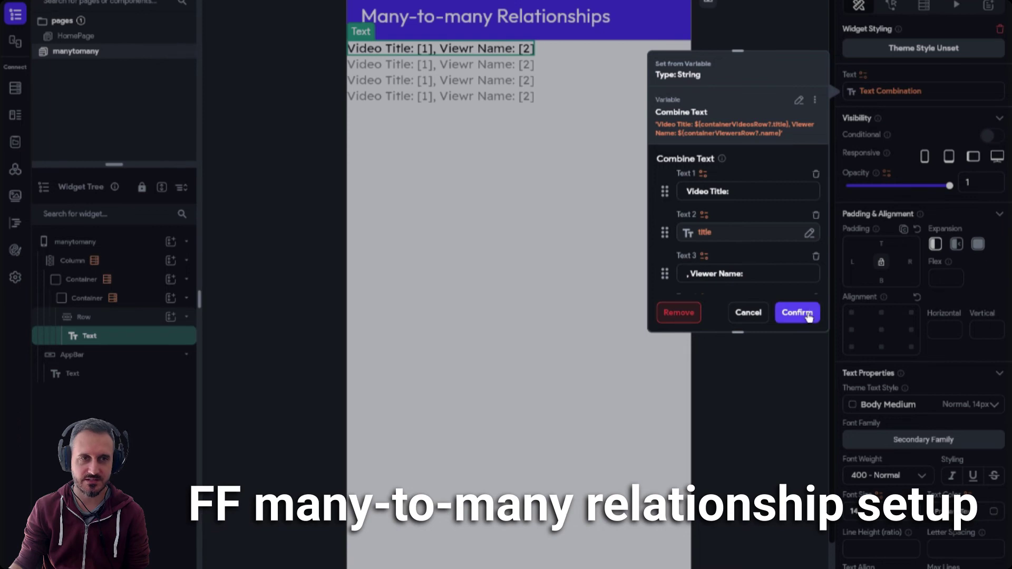
{"action": "left_click", "coordinate": [808, 315]}
{"action": "key", "text": "Escape"}
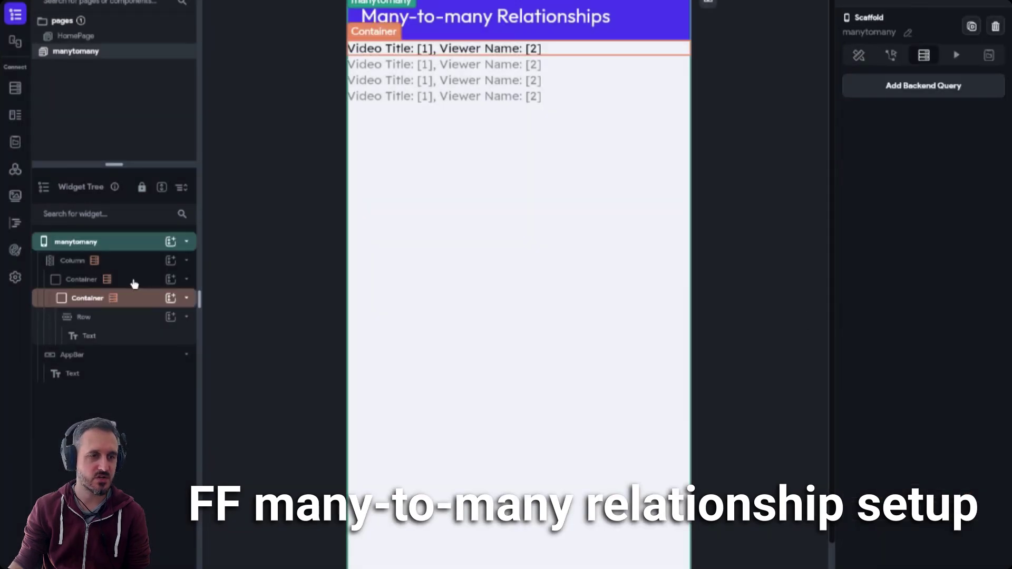
Examine the outer Container's single-row query on viewers, including its filter's field, relation and value variable.
{"action": "left_click", "coordinate": [134, 284]}
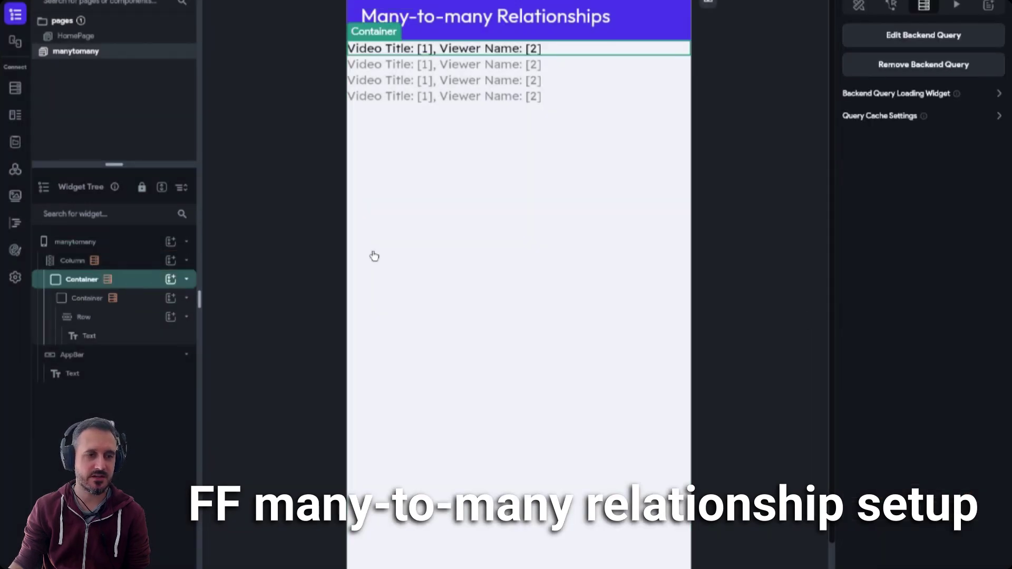
{"action": "left_click", "coordinate": [937, 44]}
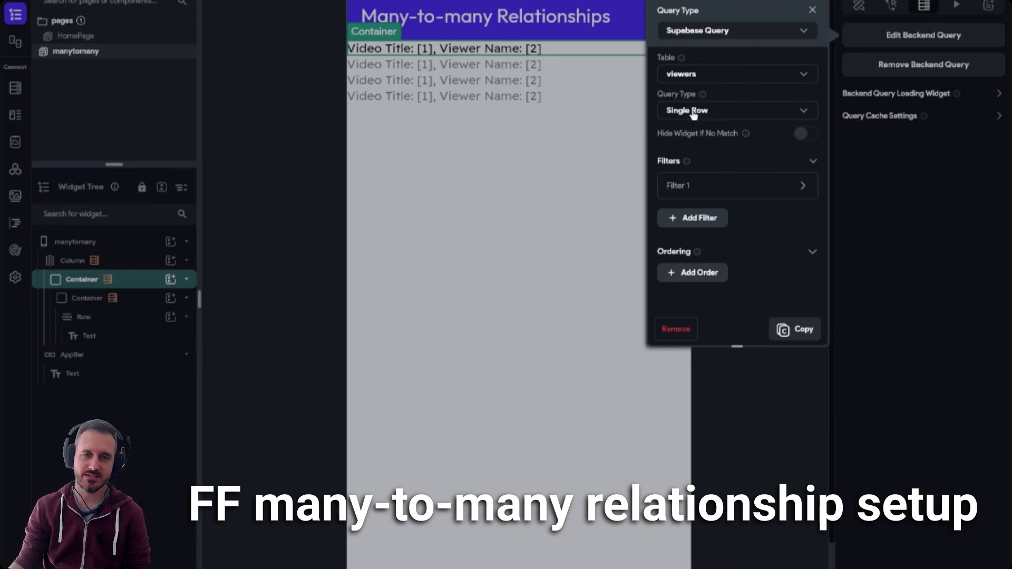
{"action": "left_click", "coordinate": [716, 193]}
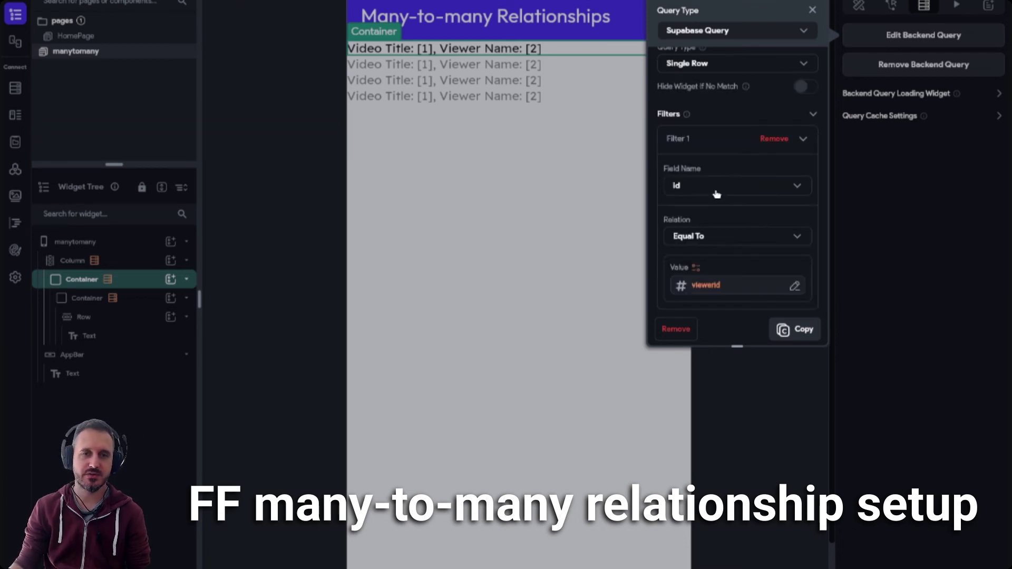
{"action": "scroll", "coordinate": [686, 168], "scroll_direction": "down", "scroll_amount": 1}
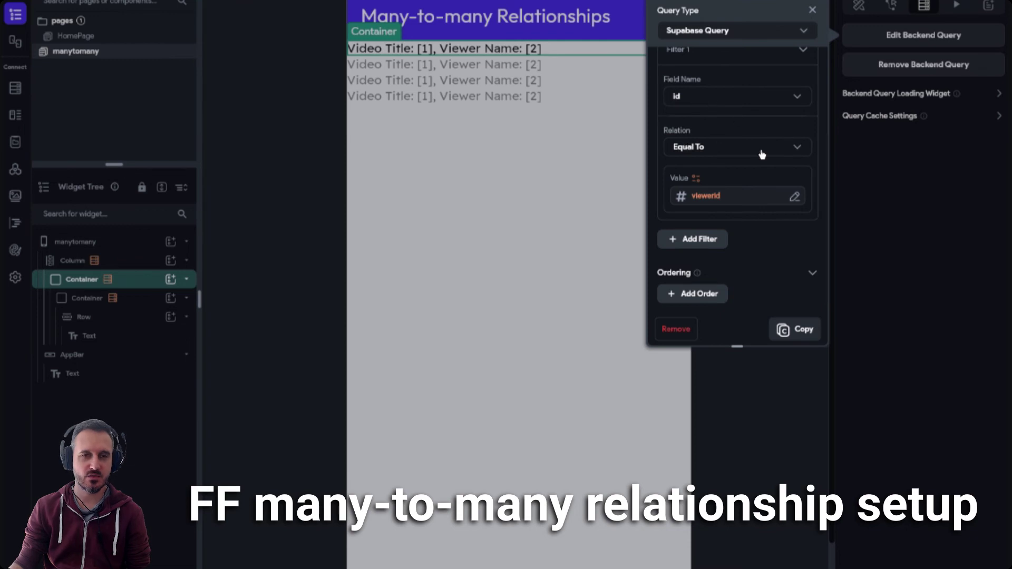
{"action": "left_click", "coordinate": [726, 205]}
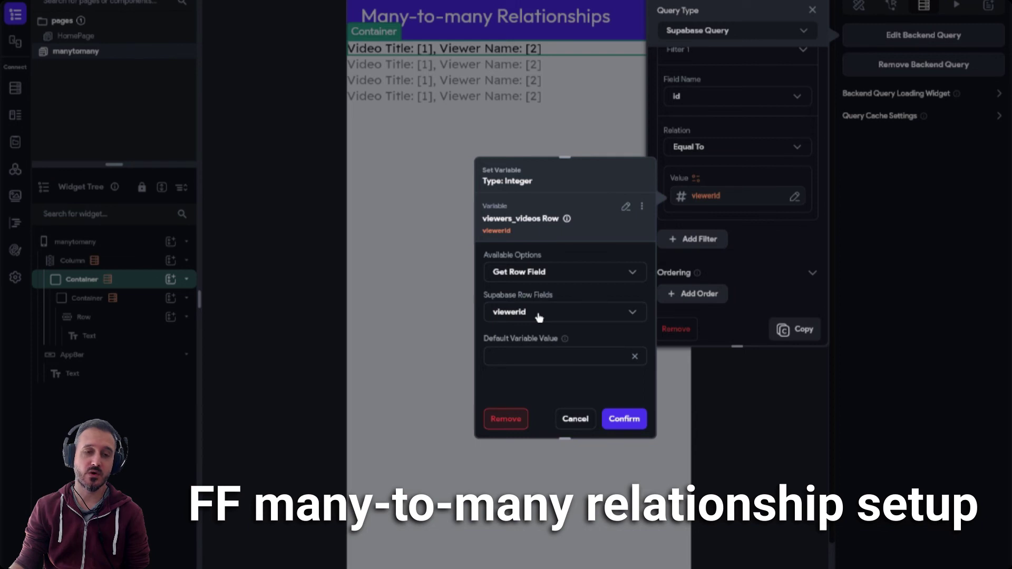
{"action": "left_click", "coordinate": [575, 419]}
{"action": "scroll", "coordinate": [784, 240], "scroll_direction": "up", "scroll_amount": 3}
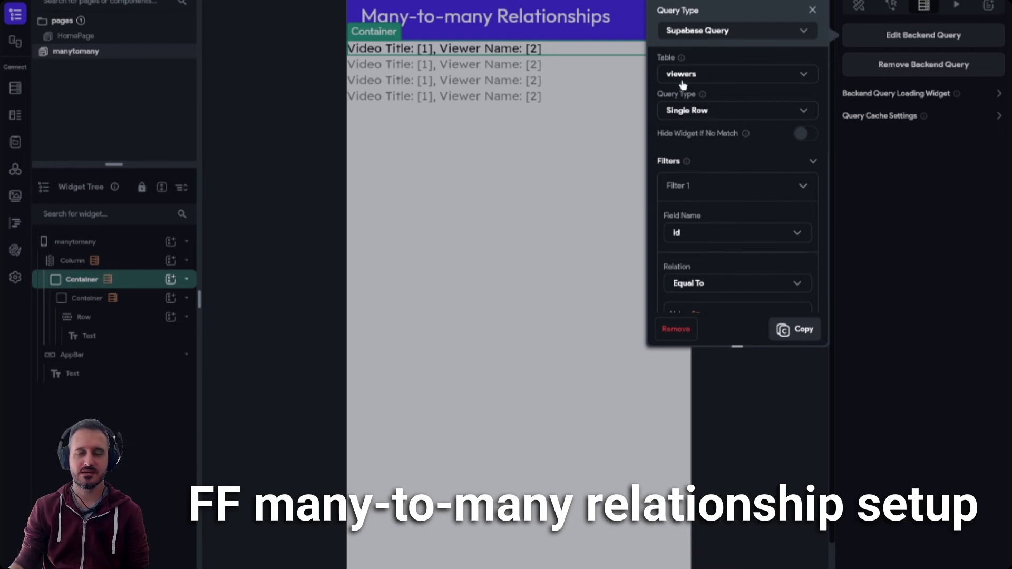
{"action": "left_click", "coordinate": [814, 11]}
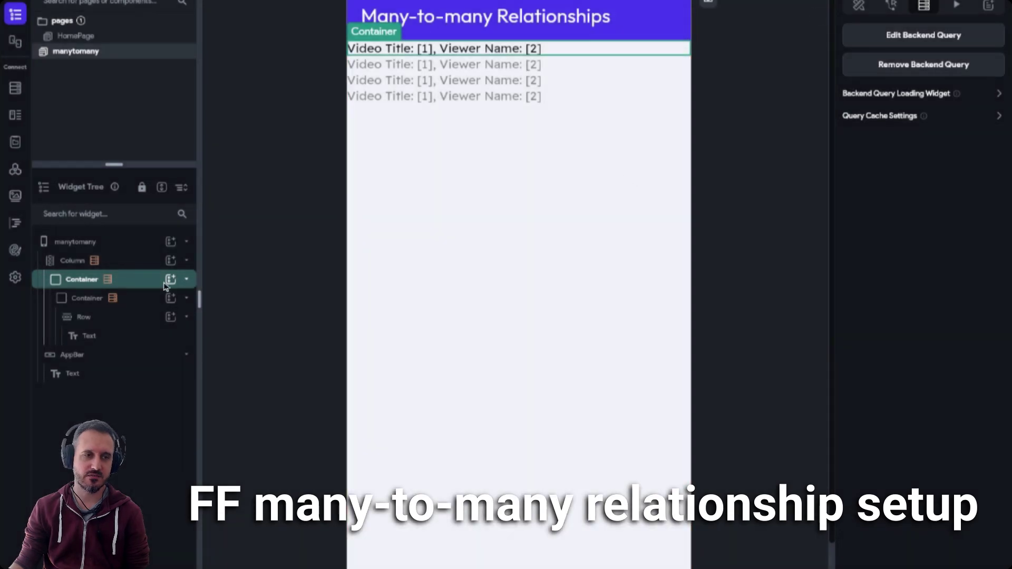
Examine the inner Container's single-row query on videos, including its filter's field, relation and value variable.
{"action": "left_click", "coordinate": [134, 305]}
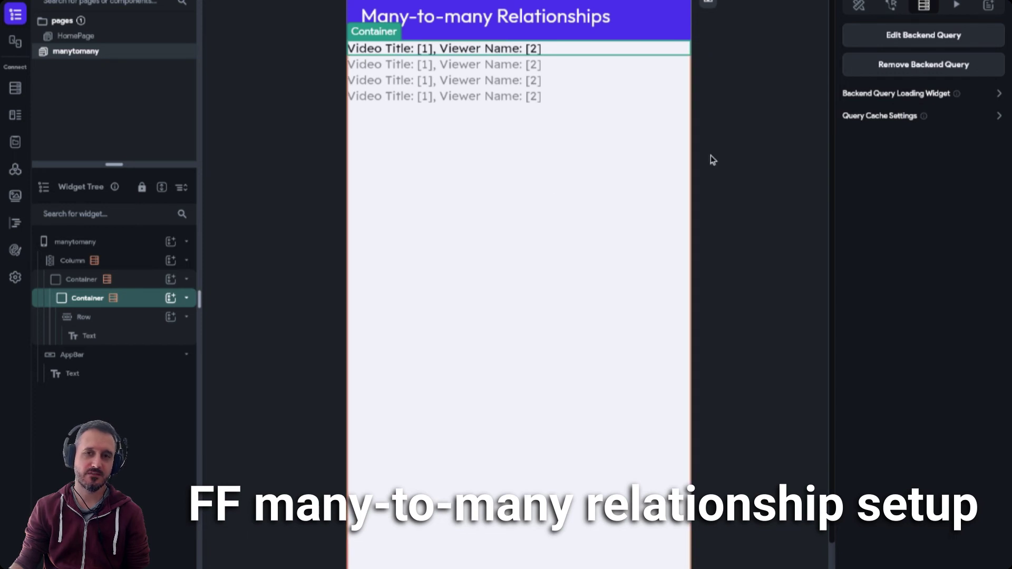
{"action": "left_click", "coordinate": [922, 37]}
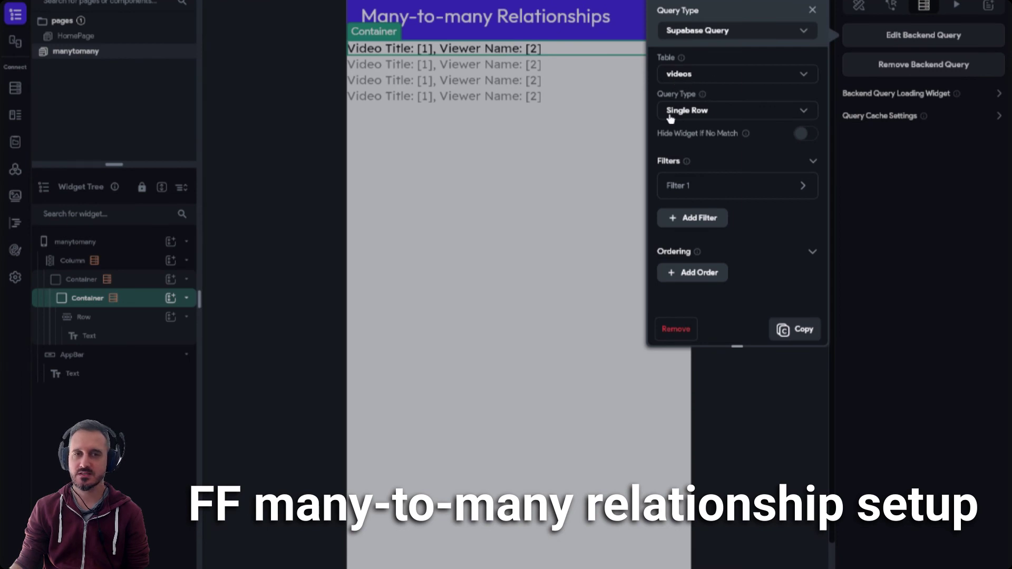
{"action": "left_click", "coordinate": [702, 193]}
{"action": "scroll", "coordinate": [700, 192], "scroll_direction": "down", "scroll_amount": 3}
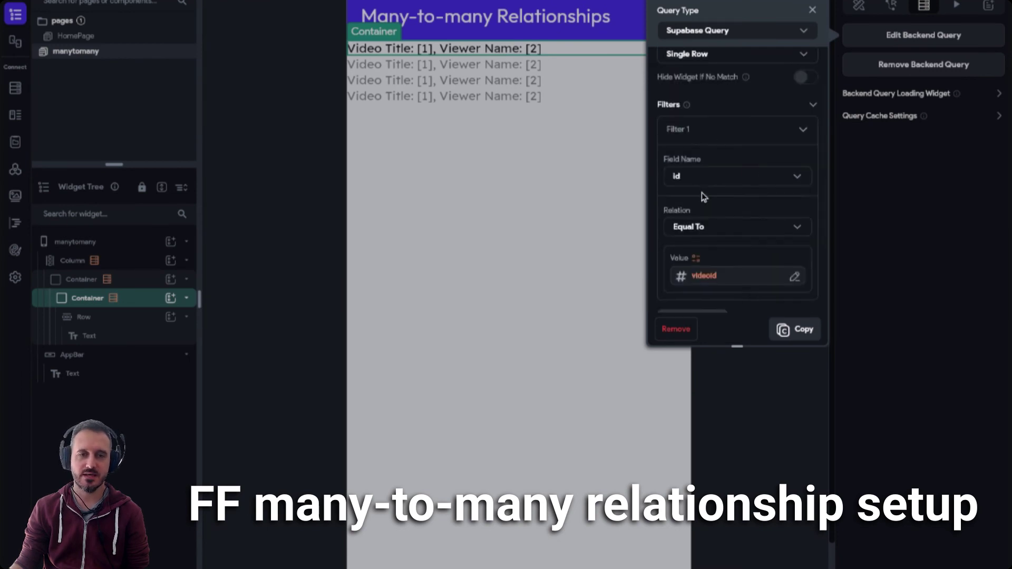
{"action": "scroll", "coordinate": [713, 157], "scroll_direction": "down", "scroll_amount": 2}
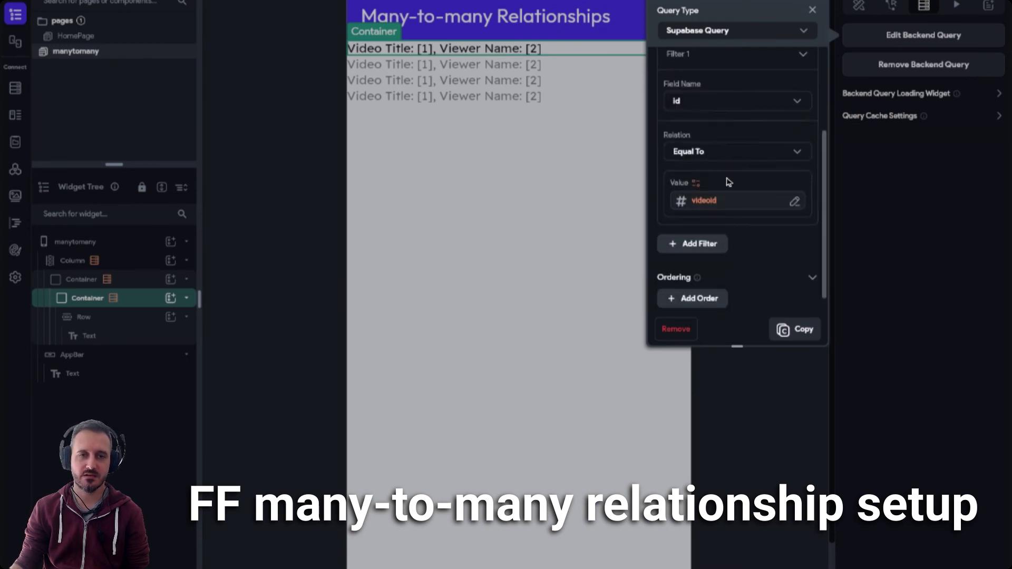
{"action": "left_click", "coordinate": [711, 203]}
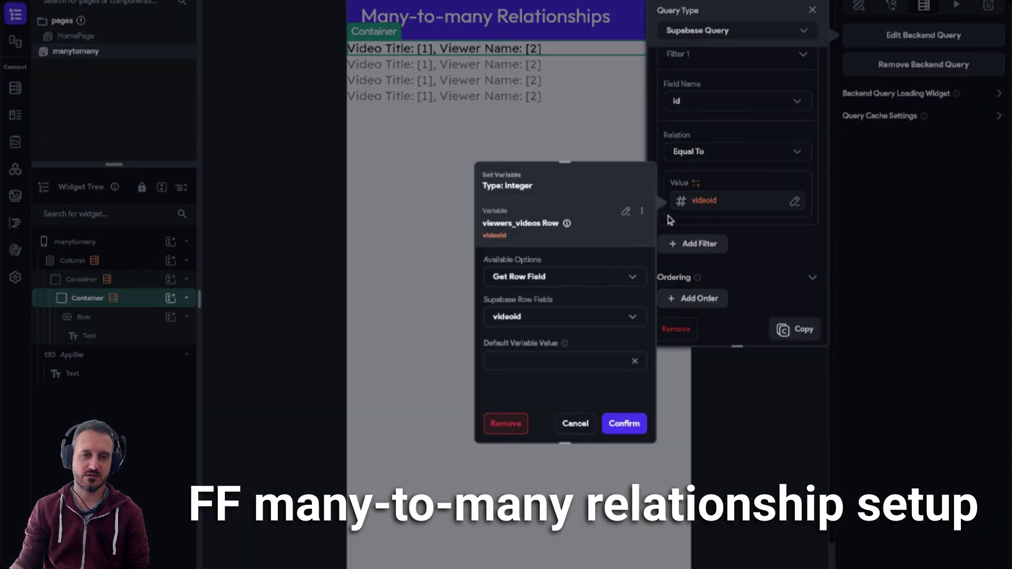
{"action": "mouse_move", "coordinate": [566, 224]}
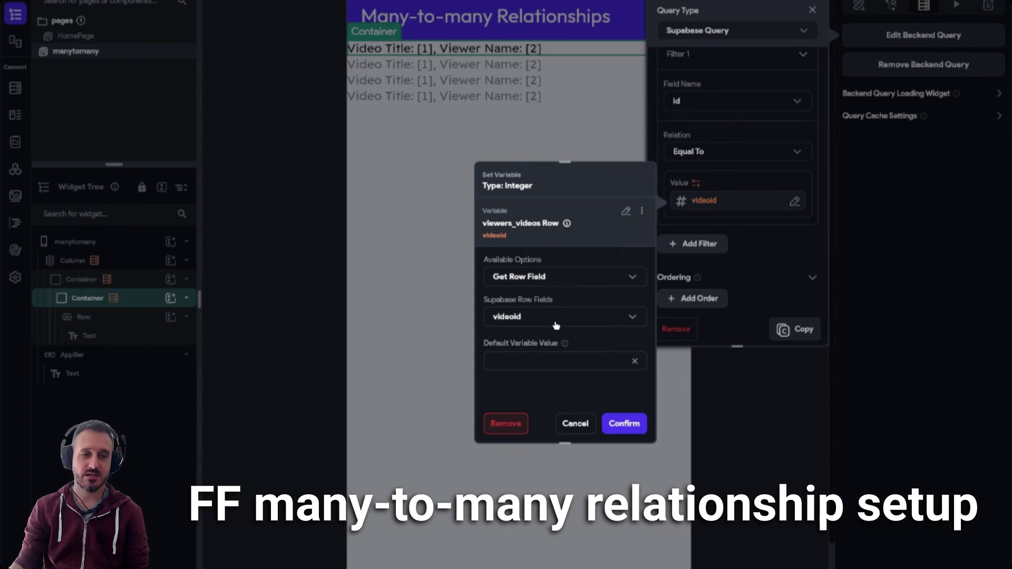
{"action": "left_click", "coordinate": [535, 324]}
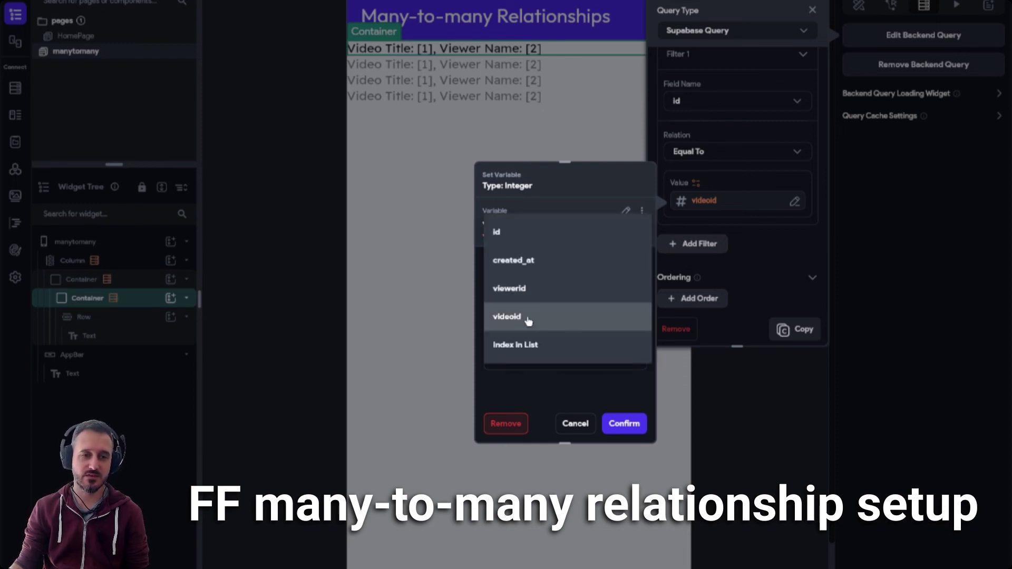
{"action": "left_click", "coordinate": [563, 321]}
{"action": "left_click", "coordinate": [573, 423]}
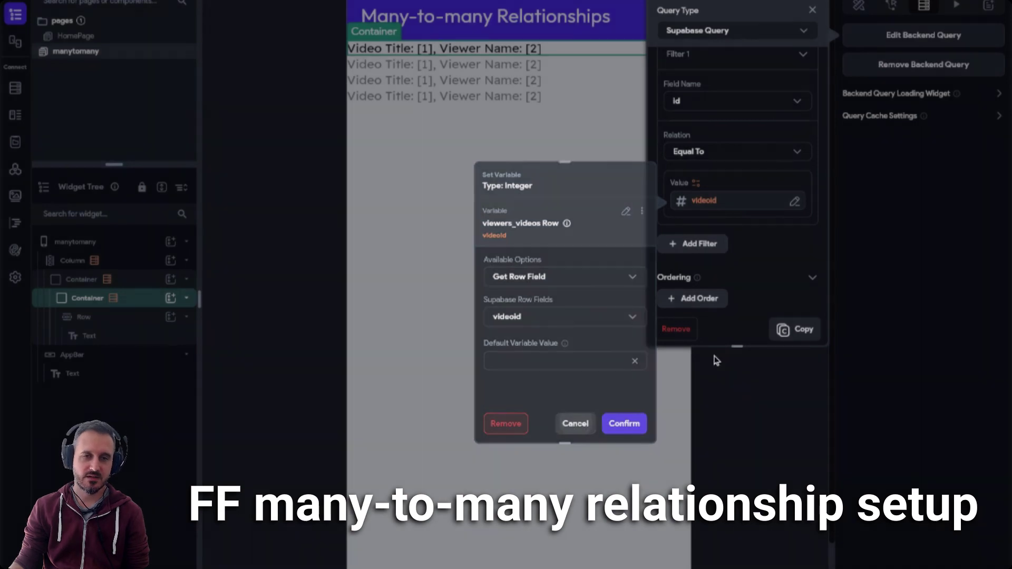
{"action": "left_click", "coordinate": [812, 10]}
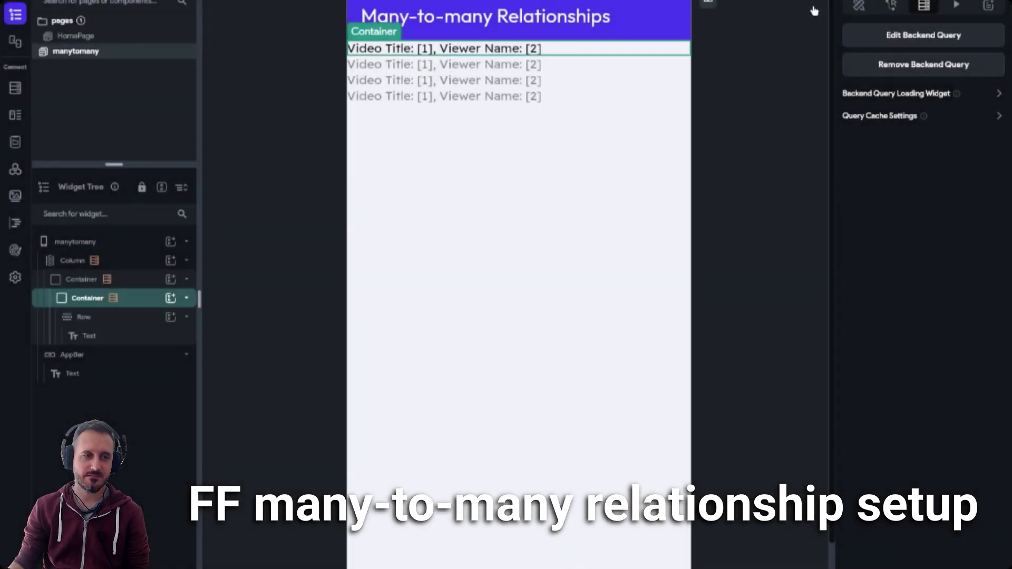
Replace the Row inside the inner Container with the Row's own Text widget.
{"action": "left_click", "coordinate": [127, 323]}
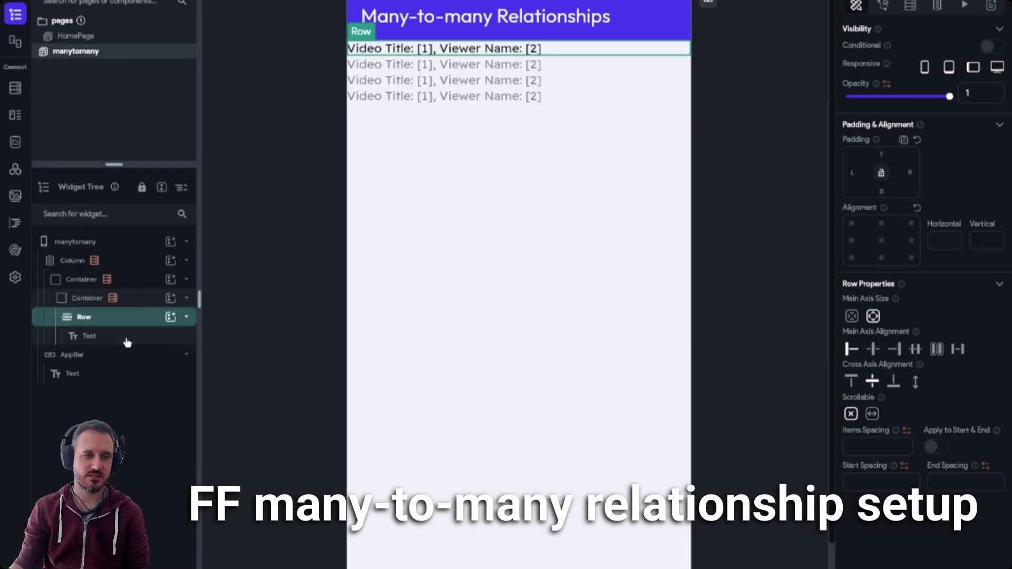
{"action": "left_click_drag", "start_coordinate": [116, 341], "coordinate": [124, 308]}
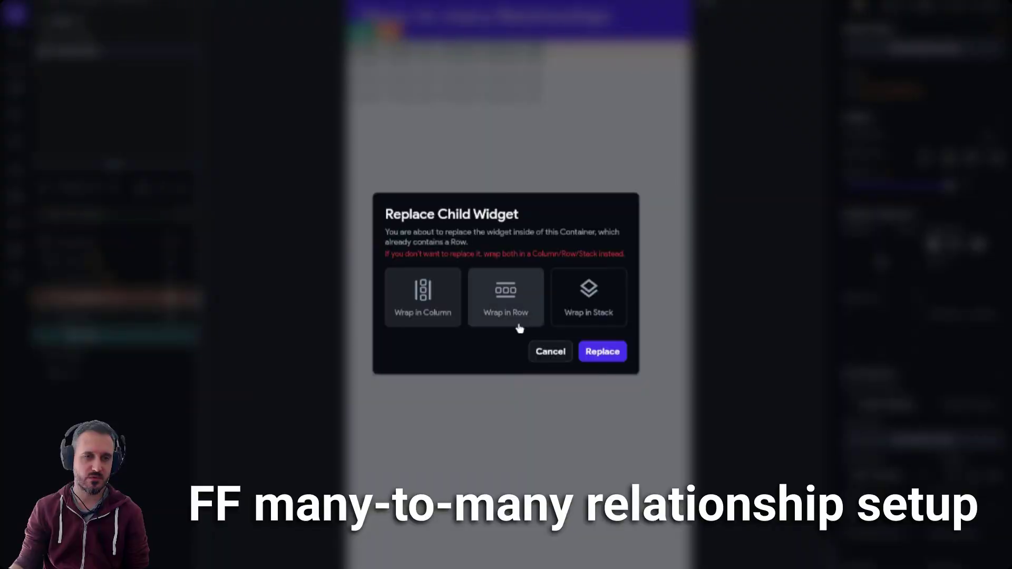
{"action": "left_click", "coordinate": [591, 352]}
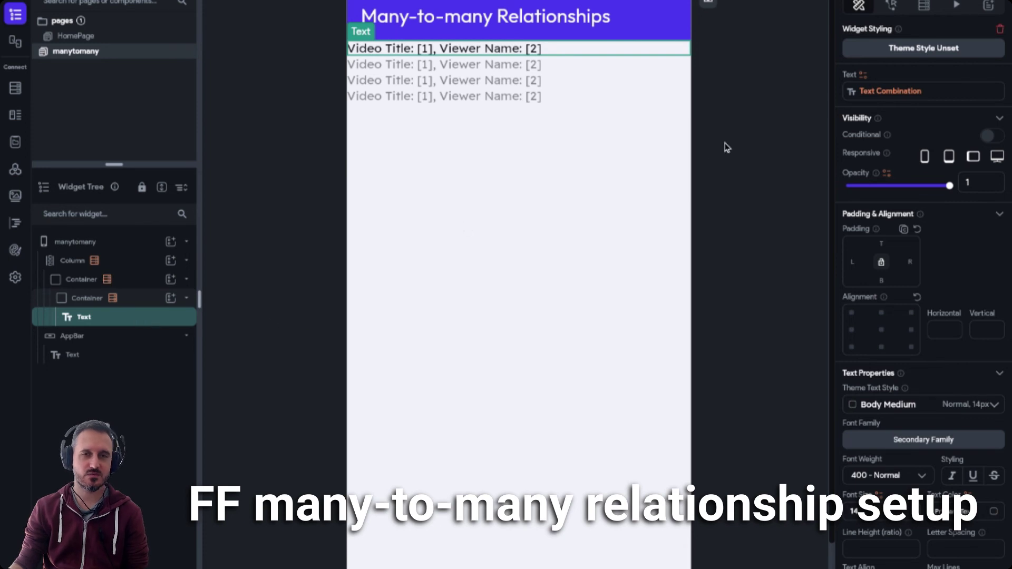
Examine the Text widget's combined text and the videos row variable bound to its second part.
{"action": "left_click", "coordinate": [897, 95]}
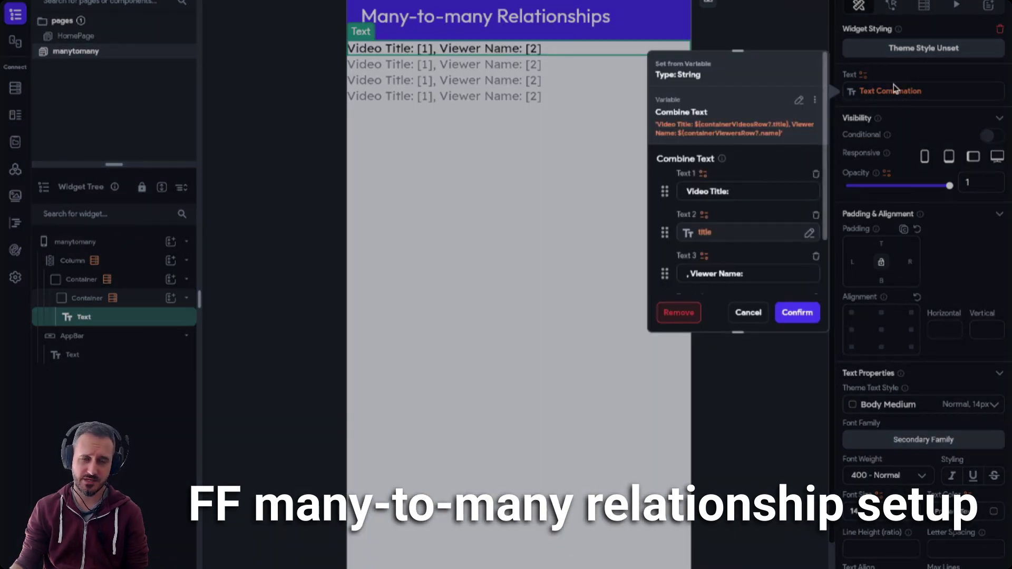
{"action": "scroll", "coordinate": [757, 187], "scroll_direction": "down", "scroll_amount": 3}
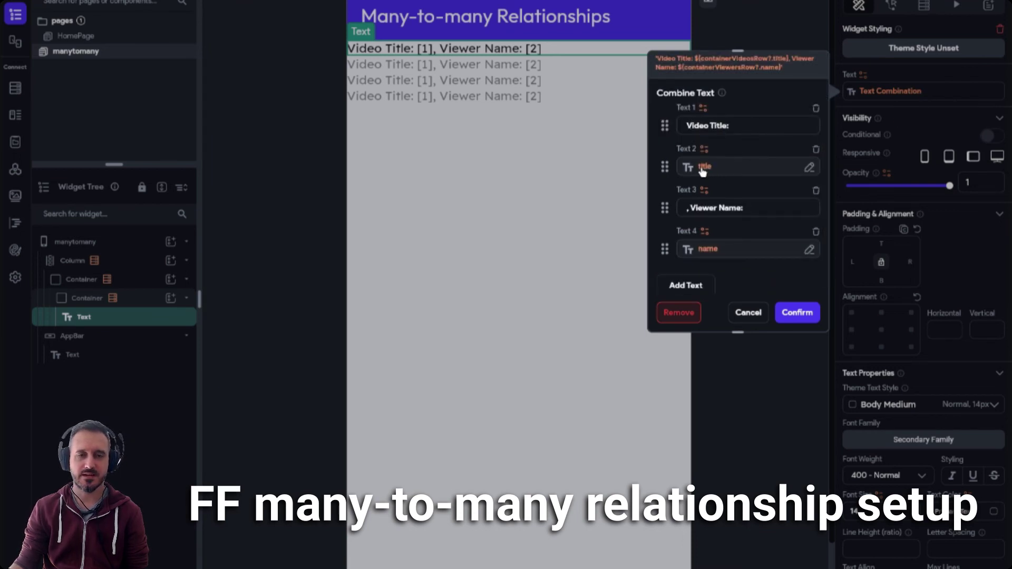
{"action": "left_click", "coordinate": [741, 169]}
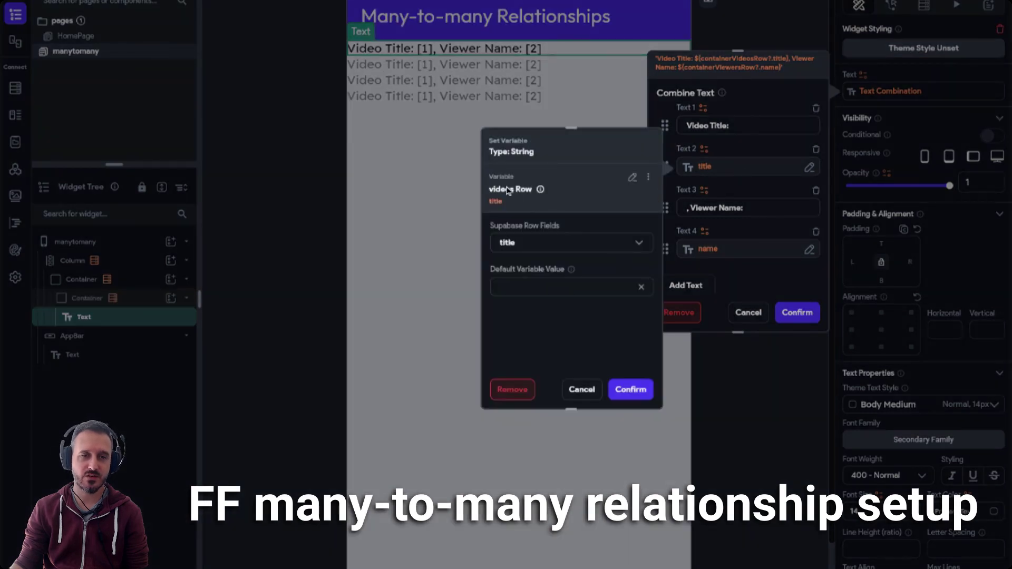
{"action": "mouse_move", "coordinate": [539, 191]}
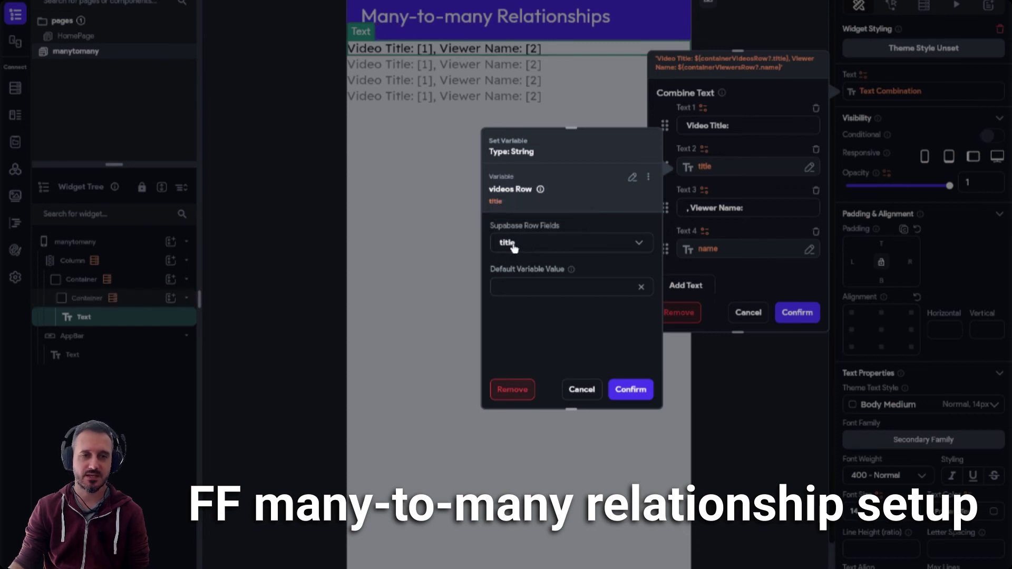
{"action": "left_click", "coordinate": [552, 246]}
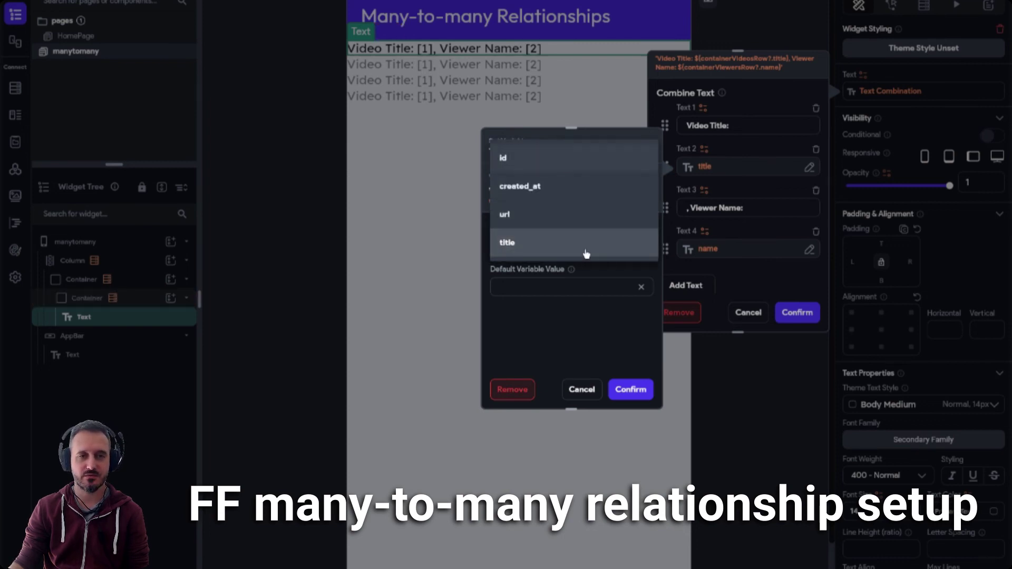
{"action": "left_click", "coordinate": [584, 390]}
{"action": "left_click", "coordinate": [582, 391]}
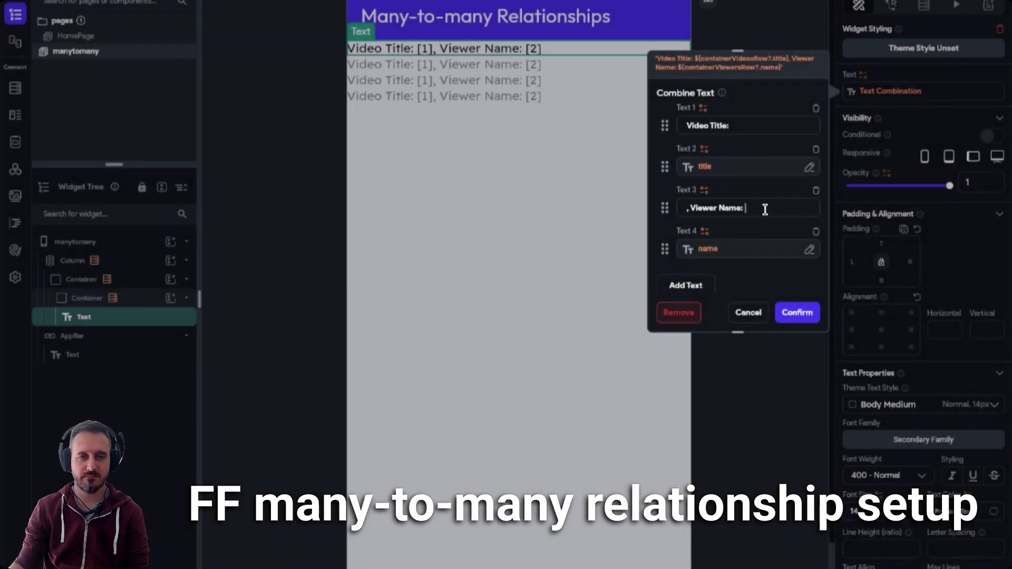
Examine the viewers row variable bound to the fourth part of the combined text, and leave the binding without changes.
{"action": "scroll", "coordinate": [763, 209], "scroll_direction": "down", "scroll_amount": 3}
{"action": "left_click", "coordinate": [729, 186]}
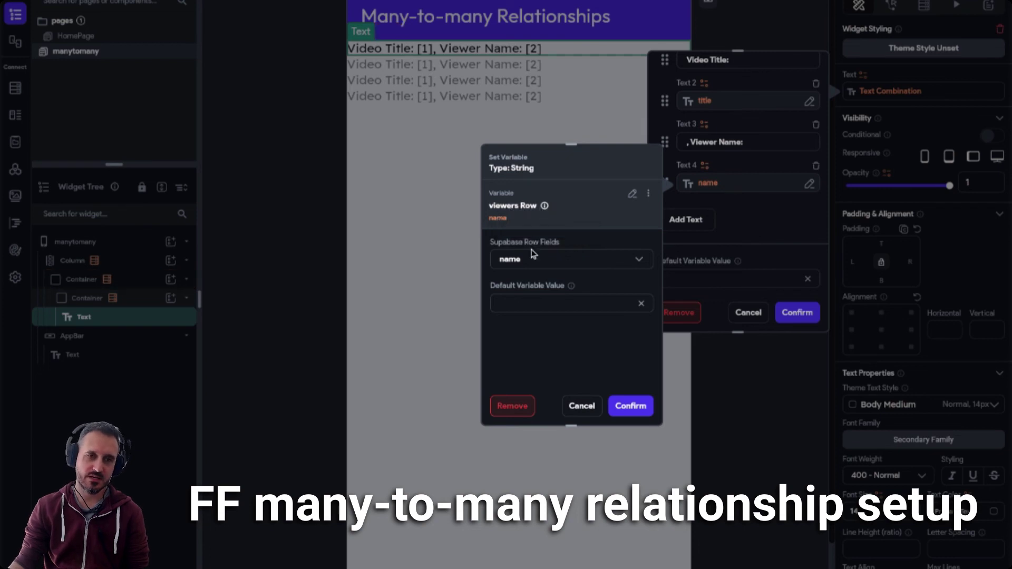
{"action": "left_click", "coordinate": [545, 264]}
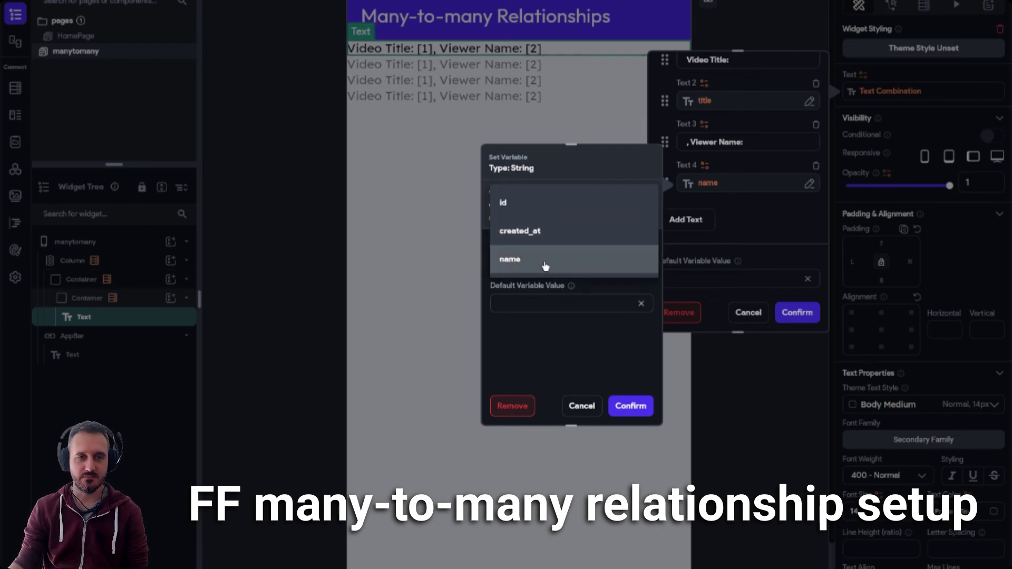
{"action": "left_click", "coordinate": [561, 359]}
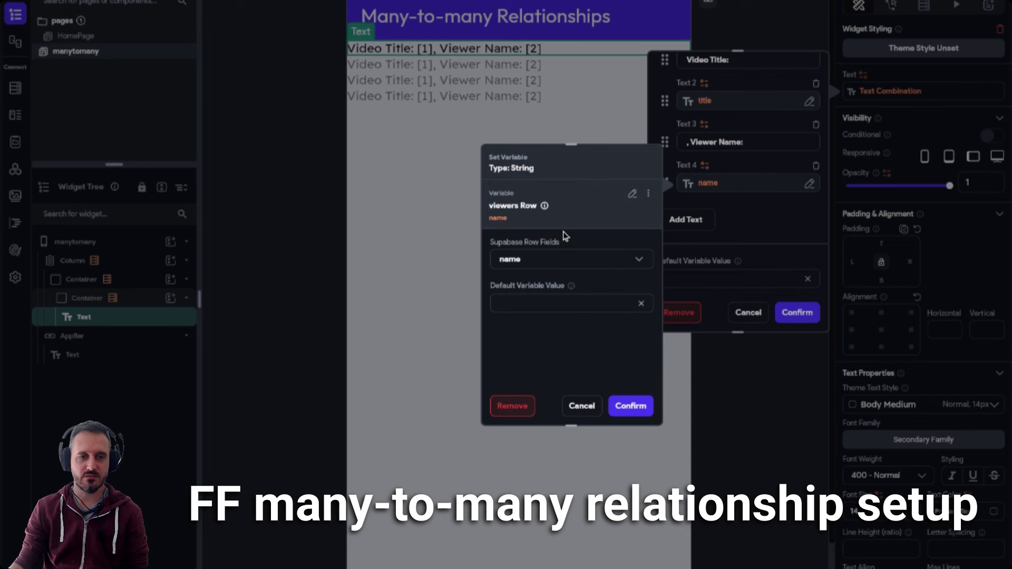
{"action": "left_click", "coordinate": [588, 410]}
{"action": "left_click", "coordinate": [748, 317]}
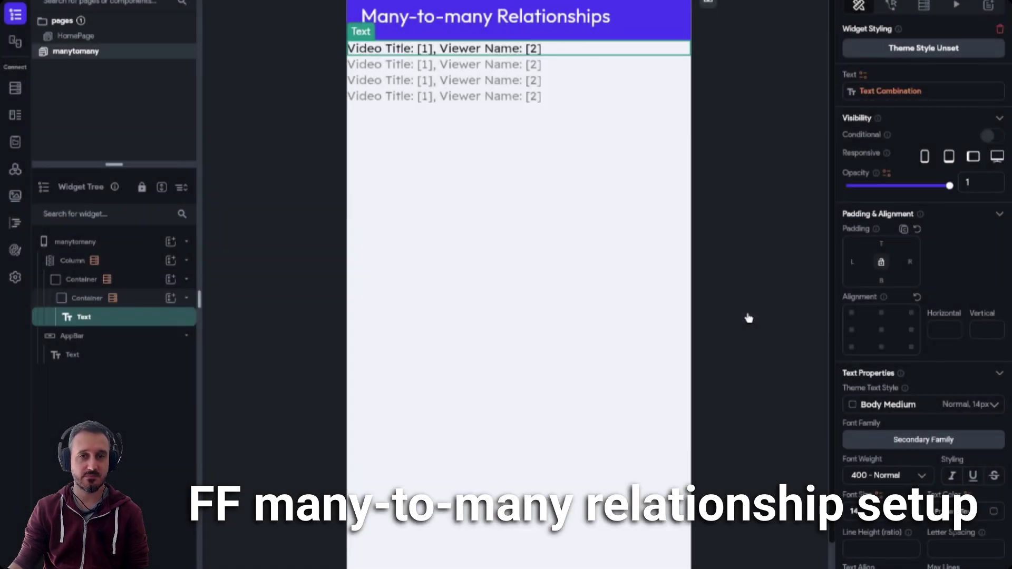
Open the many-to-many relationships page from the home page of the running app.
{"action": "left_click", "coordinate": [746, 261]}
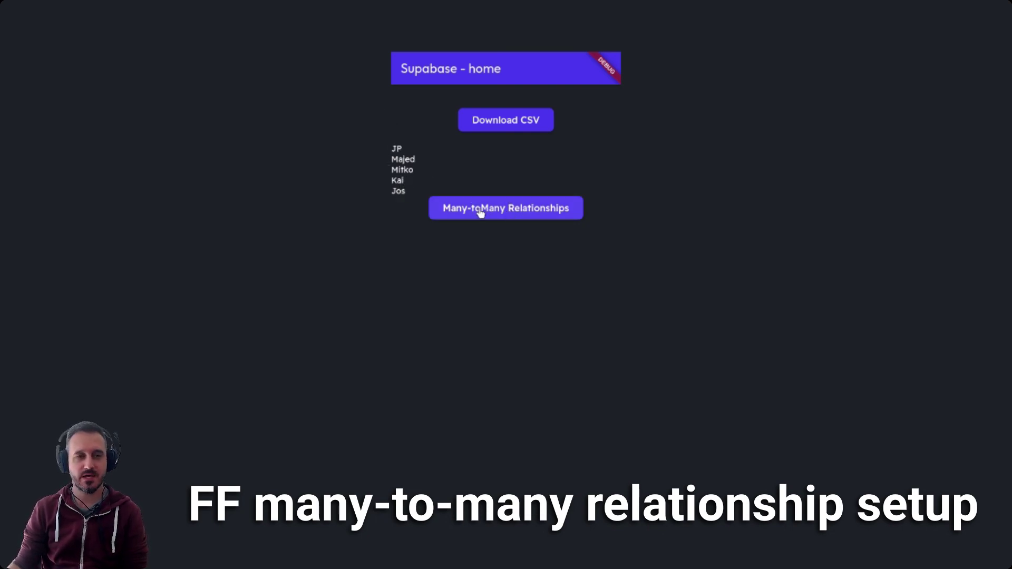
{"action": "left_click", "coordinate": [533, 218]}
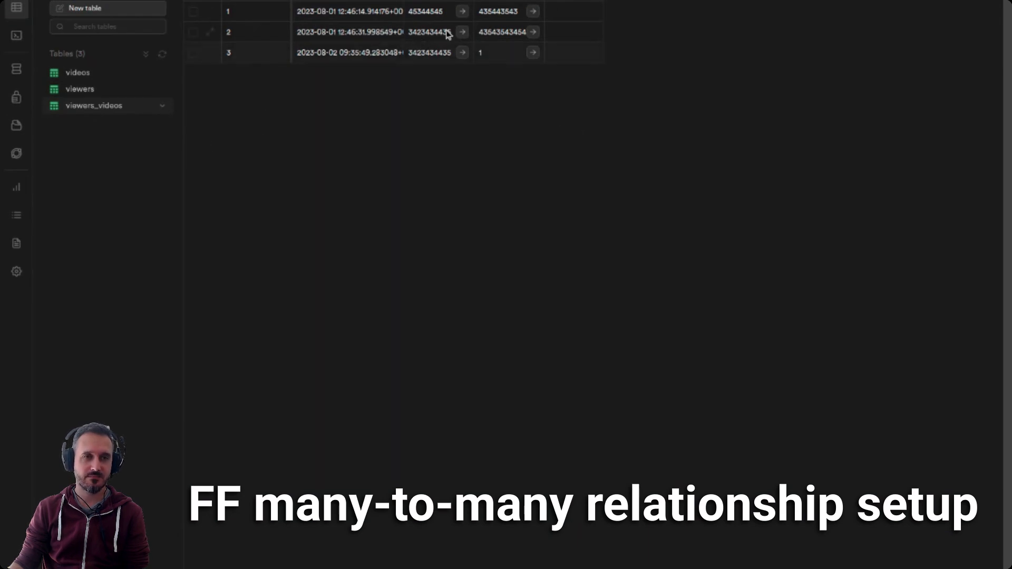
Switch to Supabase and examine the viewer and video records linked from each row of the viewers_videos table.
{"action": "left_click", "coordinate": [463, 12]}
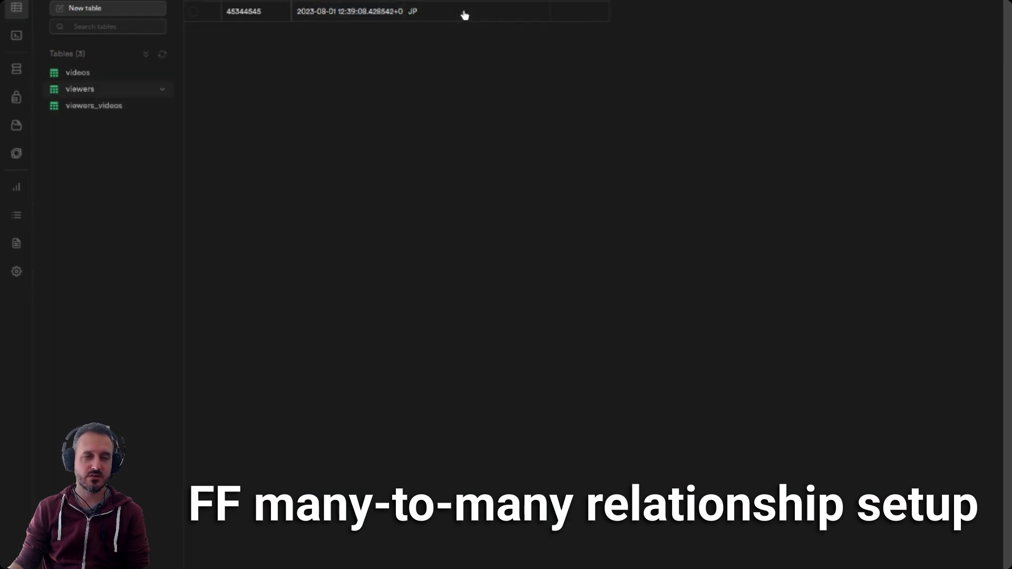
{"action": "key", "text": "alt+Left"}
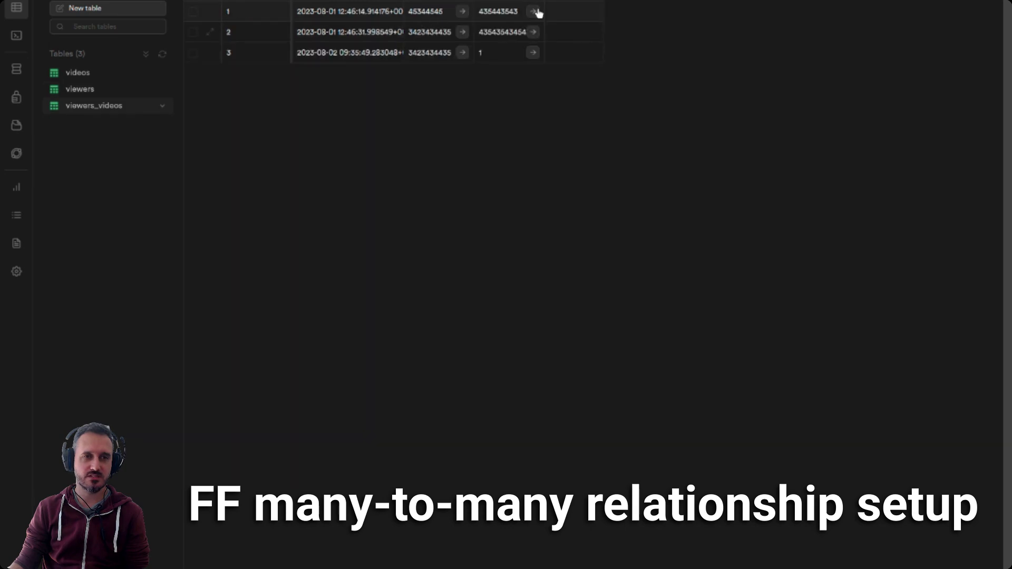
{"action": "left_click", "coordinate": [534, 11]}
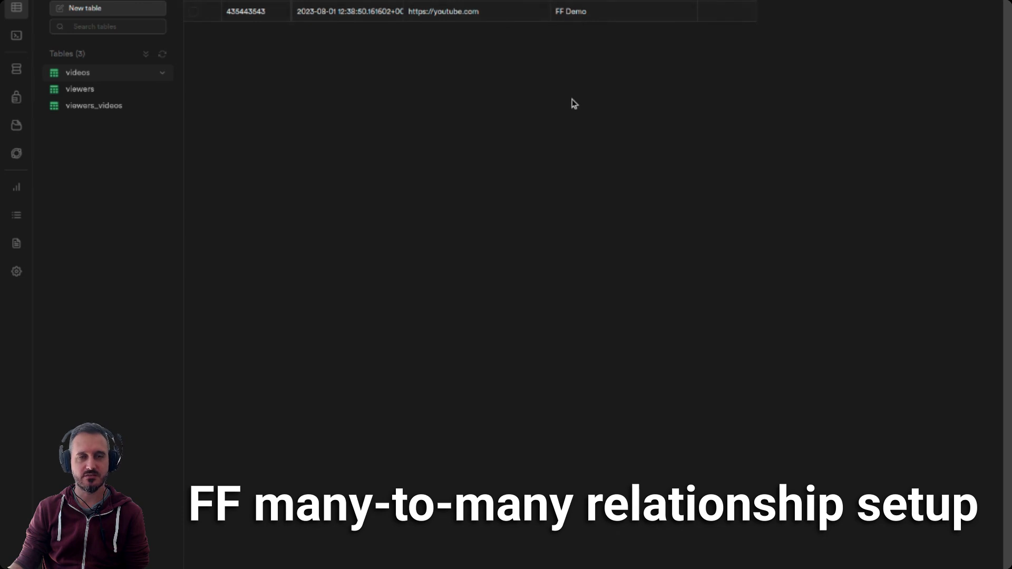
{"action": "key", "text": "alt+Left"}
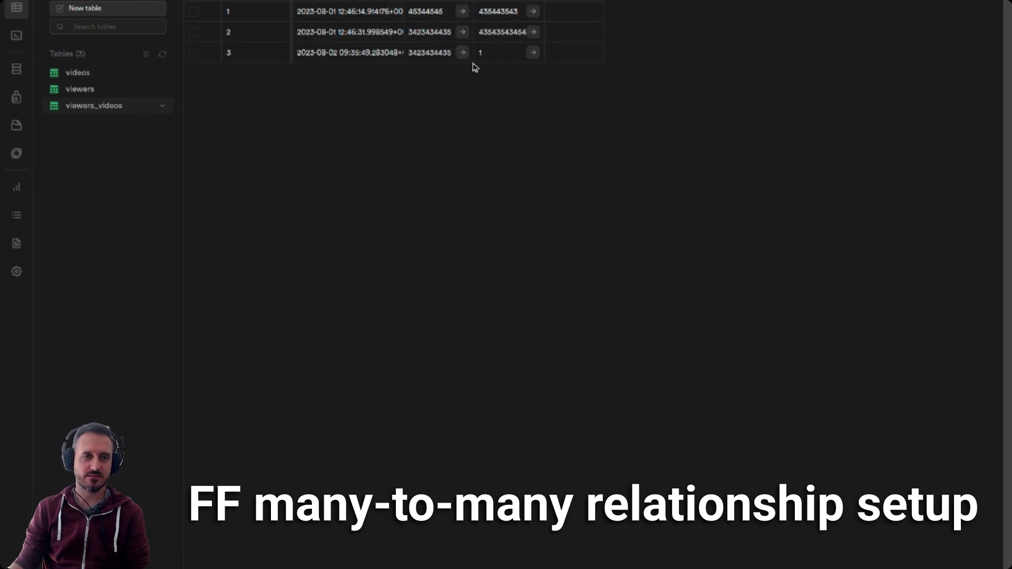
{"action": "left_click", "coordinate": [462, 32]}
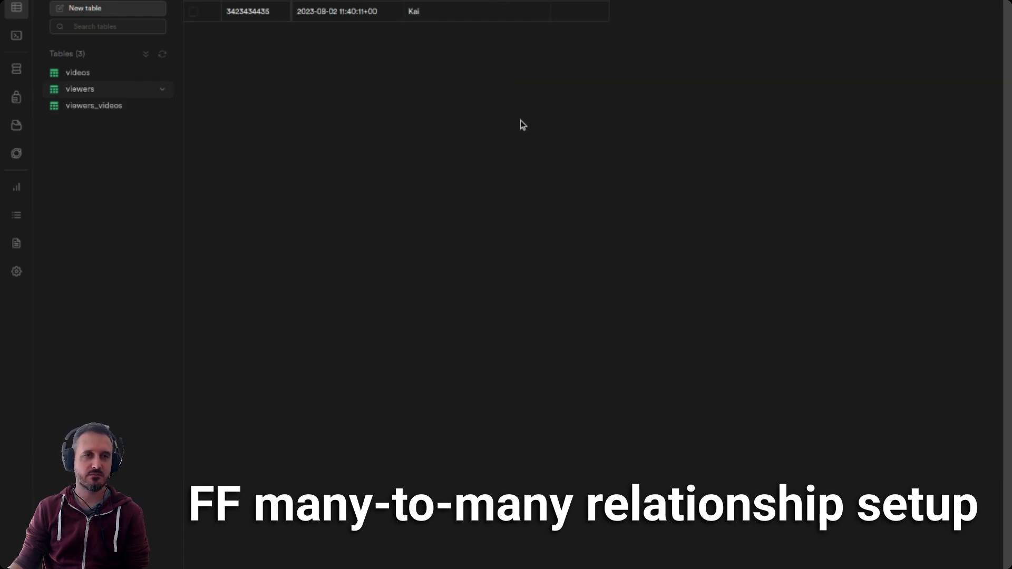
{"action": "key", "text": "alt+Left"}
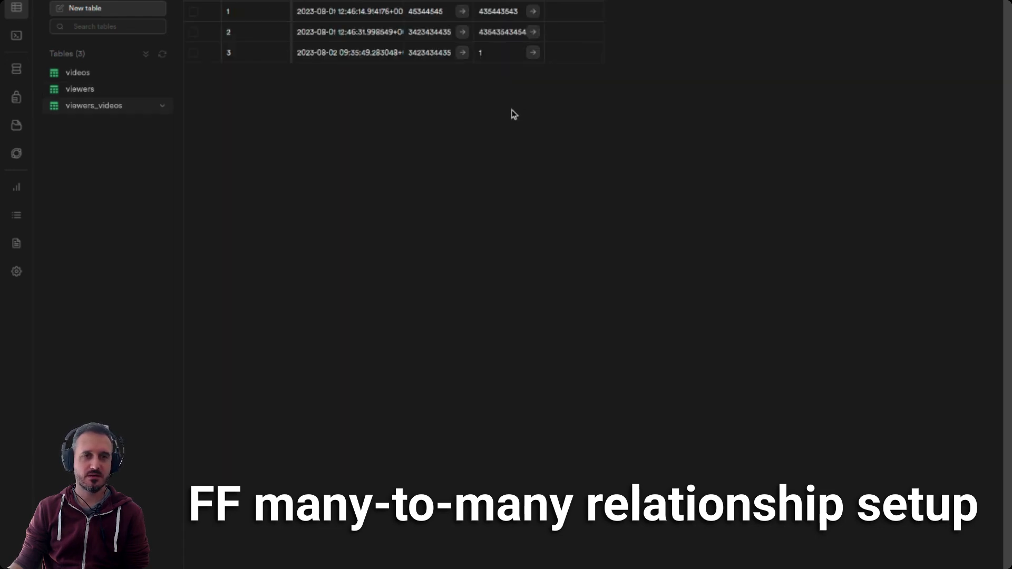
{"action": "left_click", "coordinate": [534, 32]}
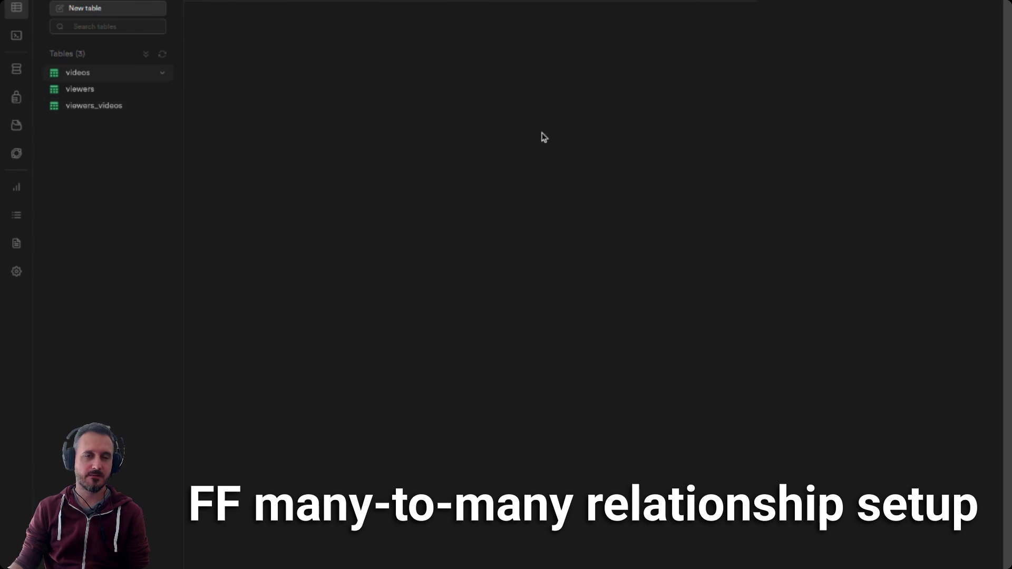
{"action": "key", "text": "alt+Left"}
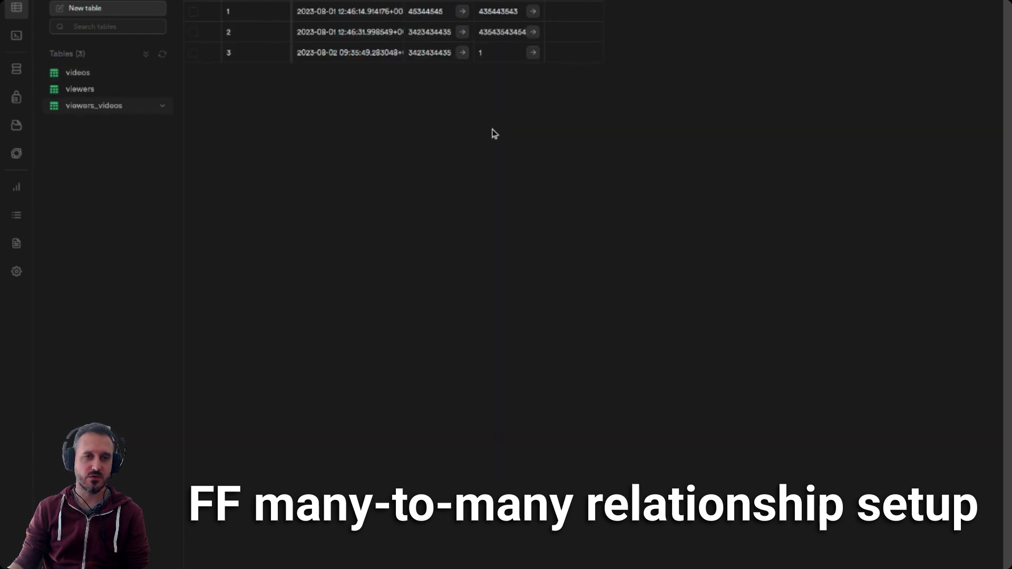
{"action": "left_click", "coordinate": [462, 52]}
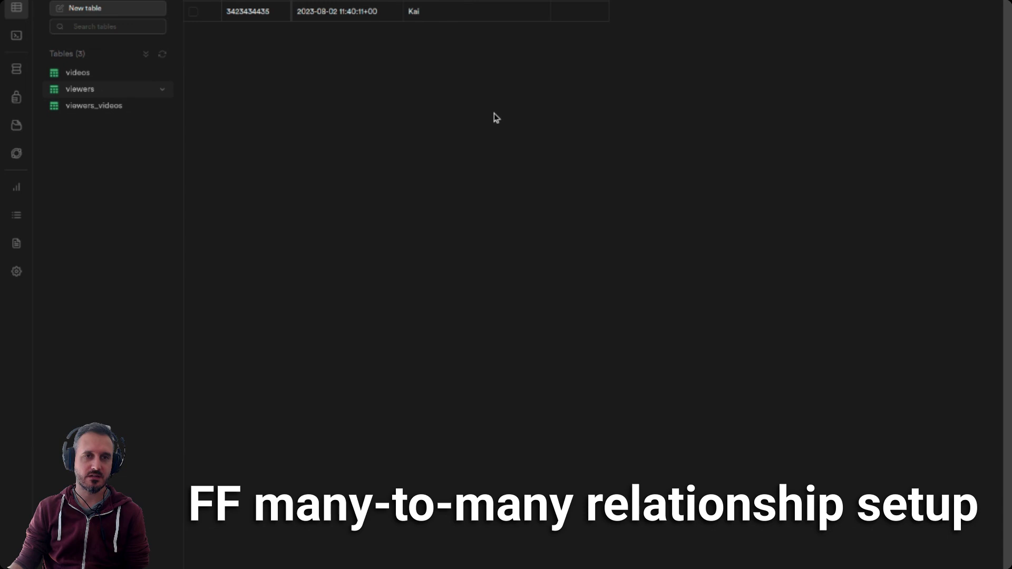
{"action": "key", "text": "alt+Left"}
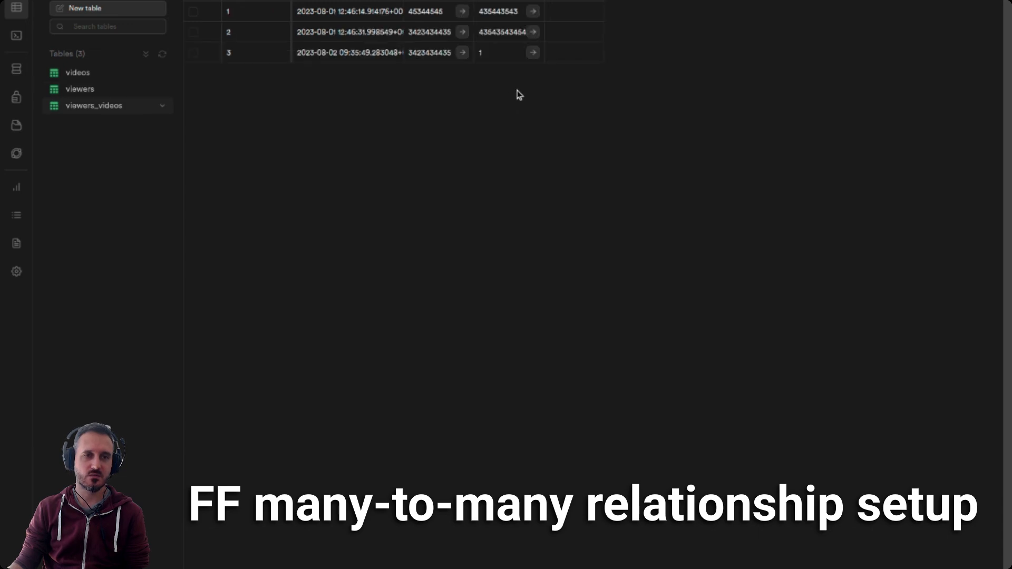
{"action": "left_click", "coordinate": [533, 53]}
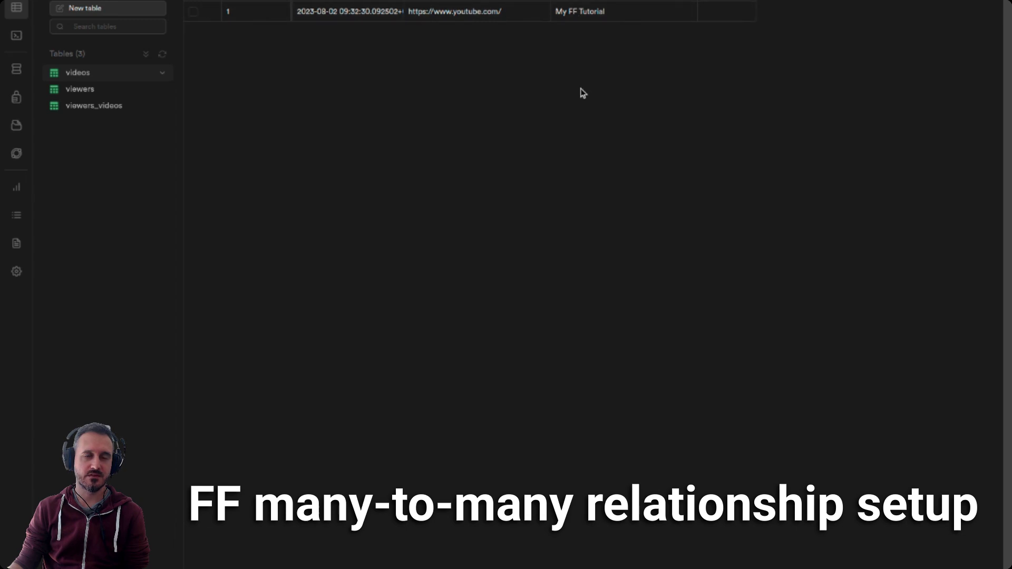
Insert a row in the viewers_videos table linking the third listed viewer to the FF Demo video.
{"action": "key", "text": "alt+Left"}
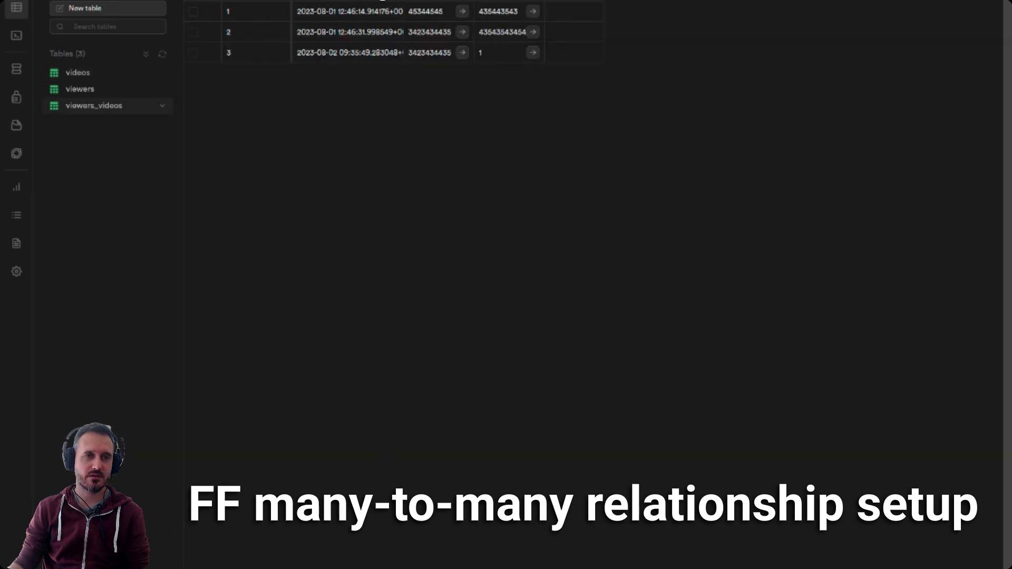
{"action": "left_click", "coordinate": [382, 1]}
{"action": "left_click", "coordinate": [389, 4]}
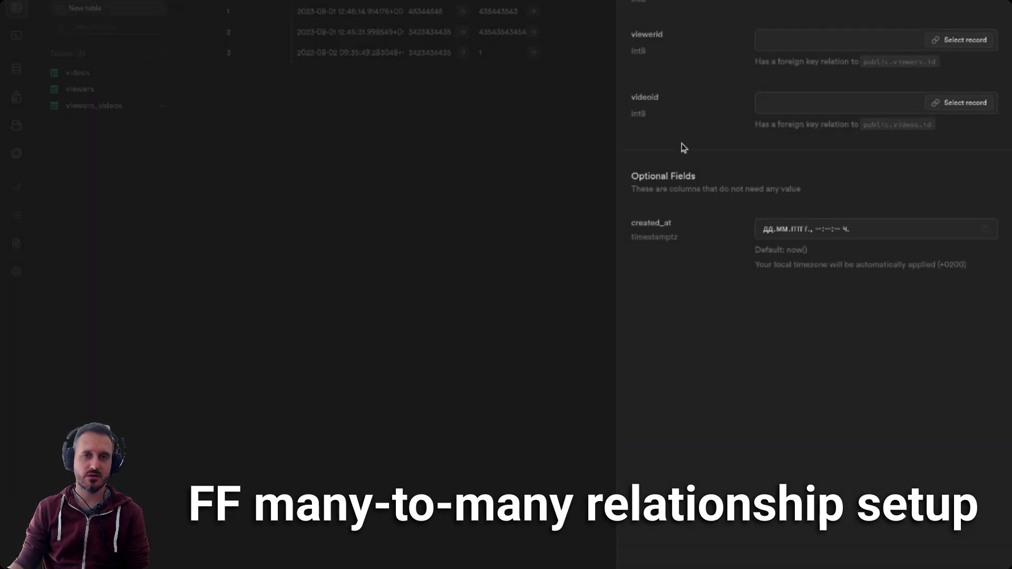
{"action": "left_click", "coordinate": [805, 42]}
{"action": "left_click", "coordinate": [953, 42]}
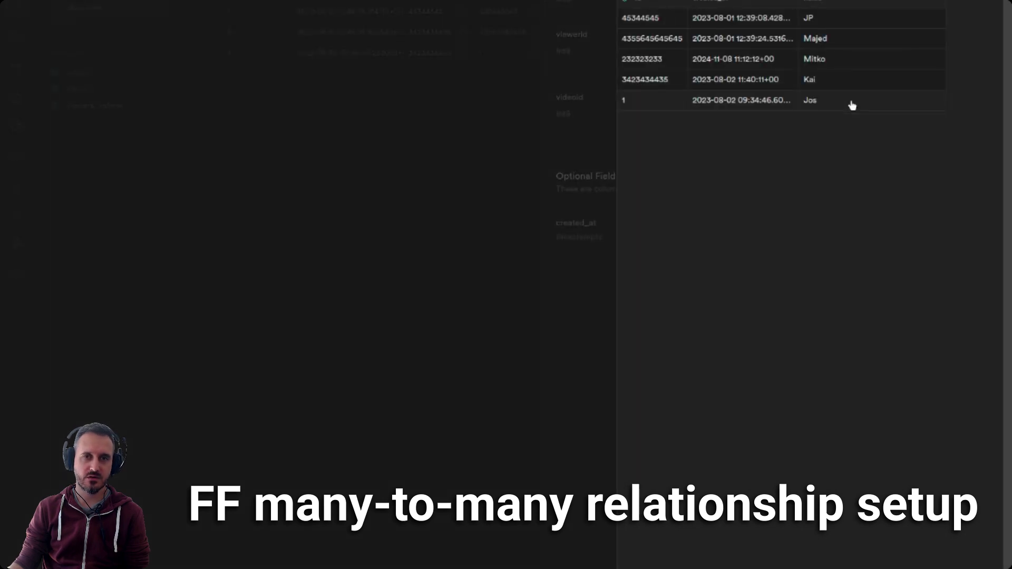
{"action": "left_click", "coordinate": [848, 61]}
{"action": "left_click", "coordinate": [947, 108]}
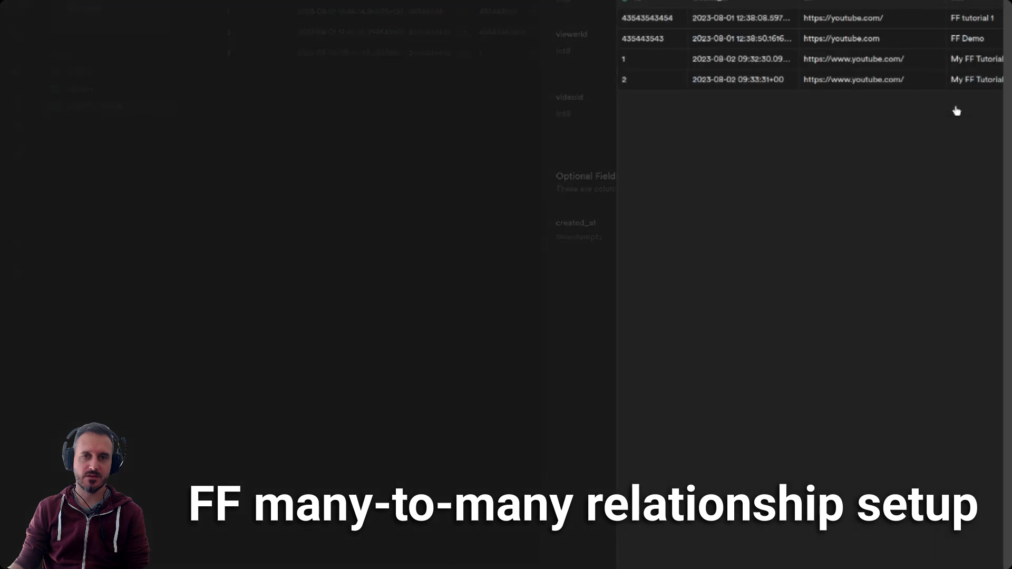
{"action": "left_click", "coordinate": [914, 46]}
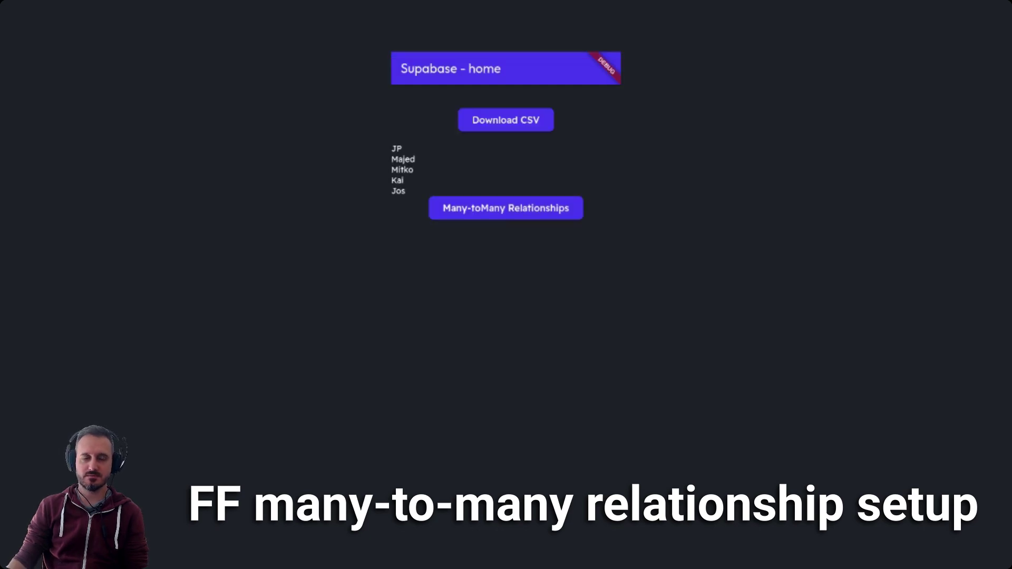
Open the many-to-many relationships page in the running app, and check the viewer and video records linked from row 4 of viewers_videos in Supabase.
{"action": "left_click", "coordinate": [549, 210]}
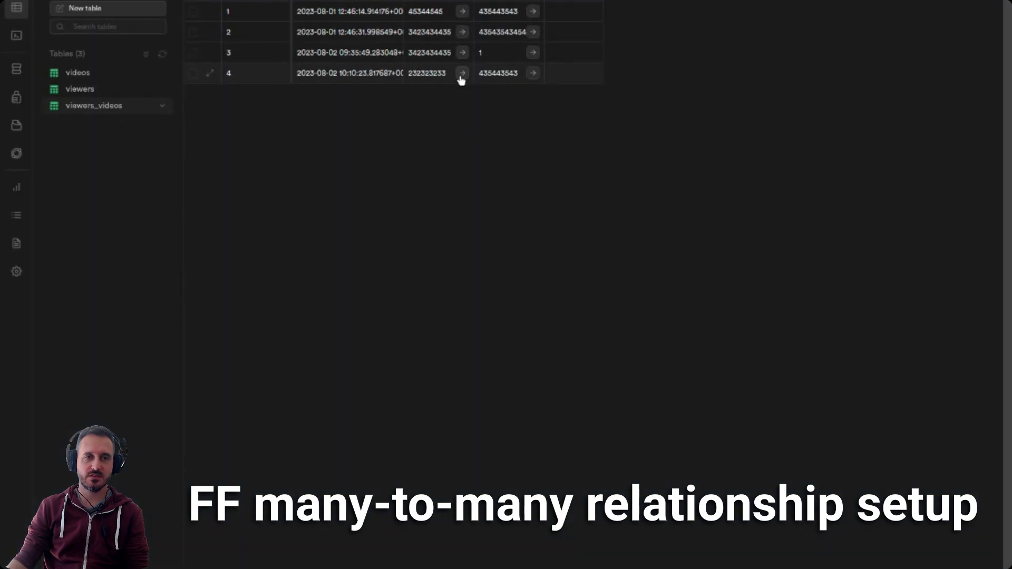
{"action": "left_click", "coordinate": [461, 76]}
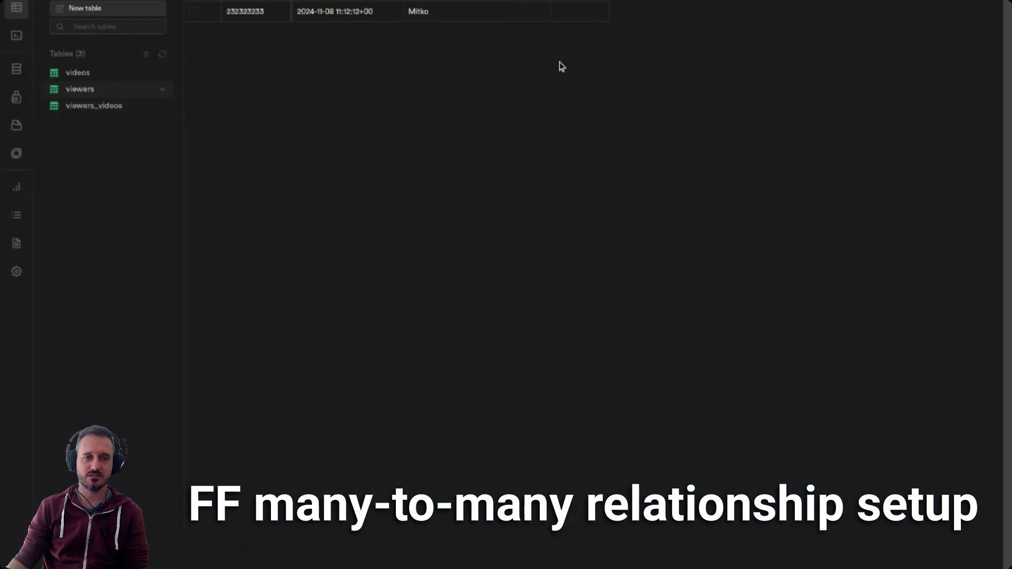
{"action": "key", "text": "alt+Left"}
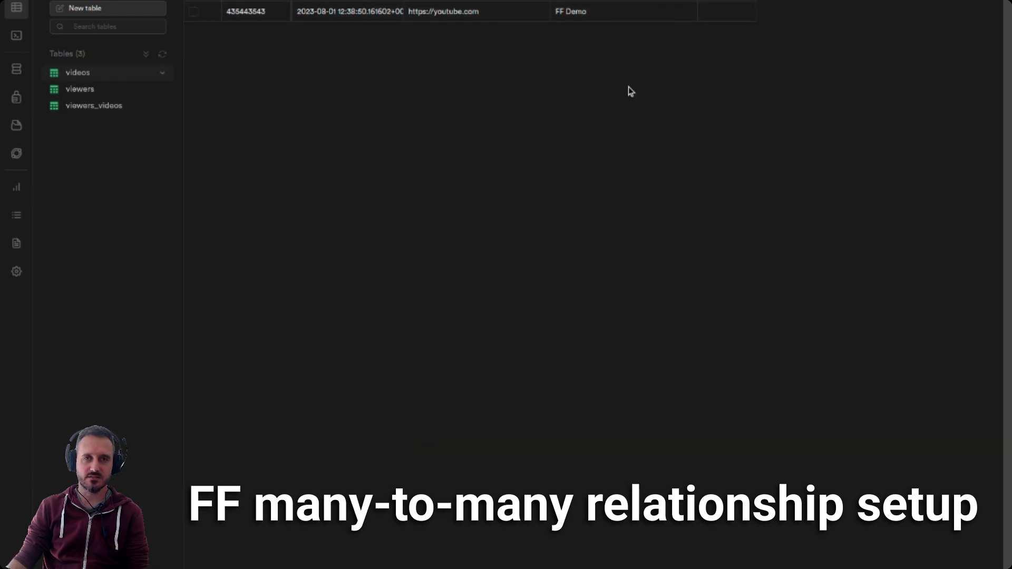
{"action": "key", "text": "alt+Left"}
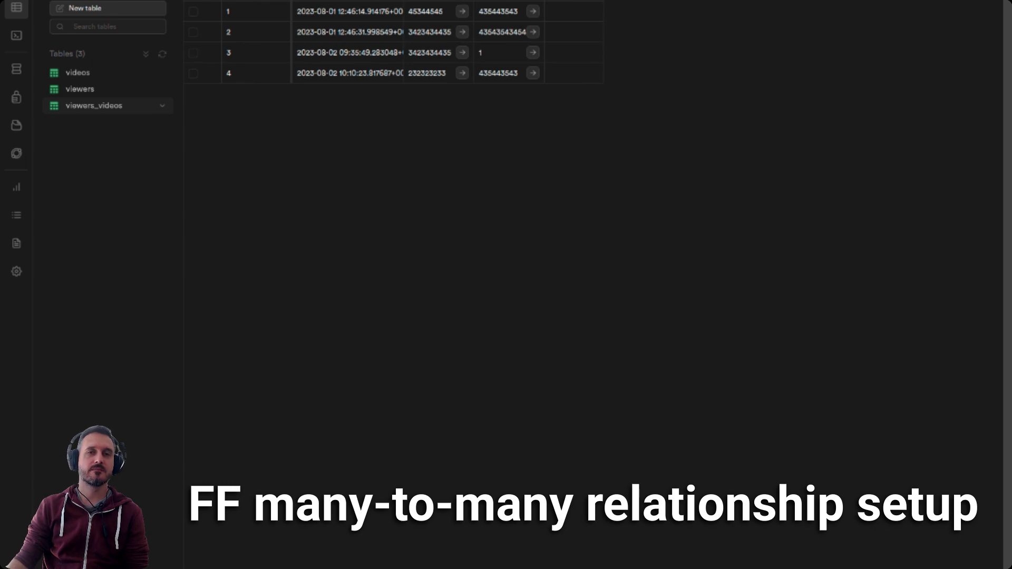